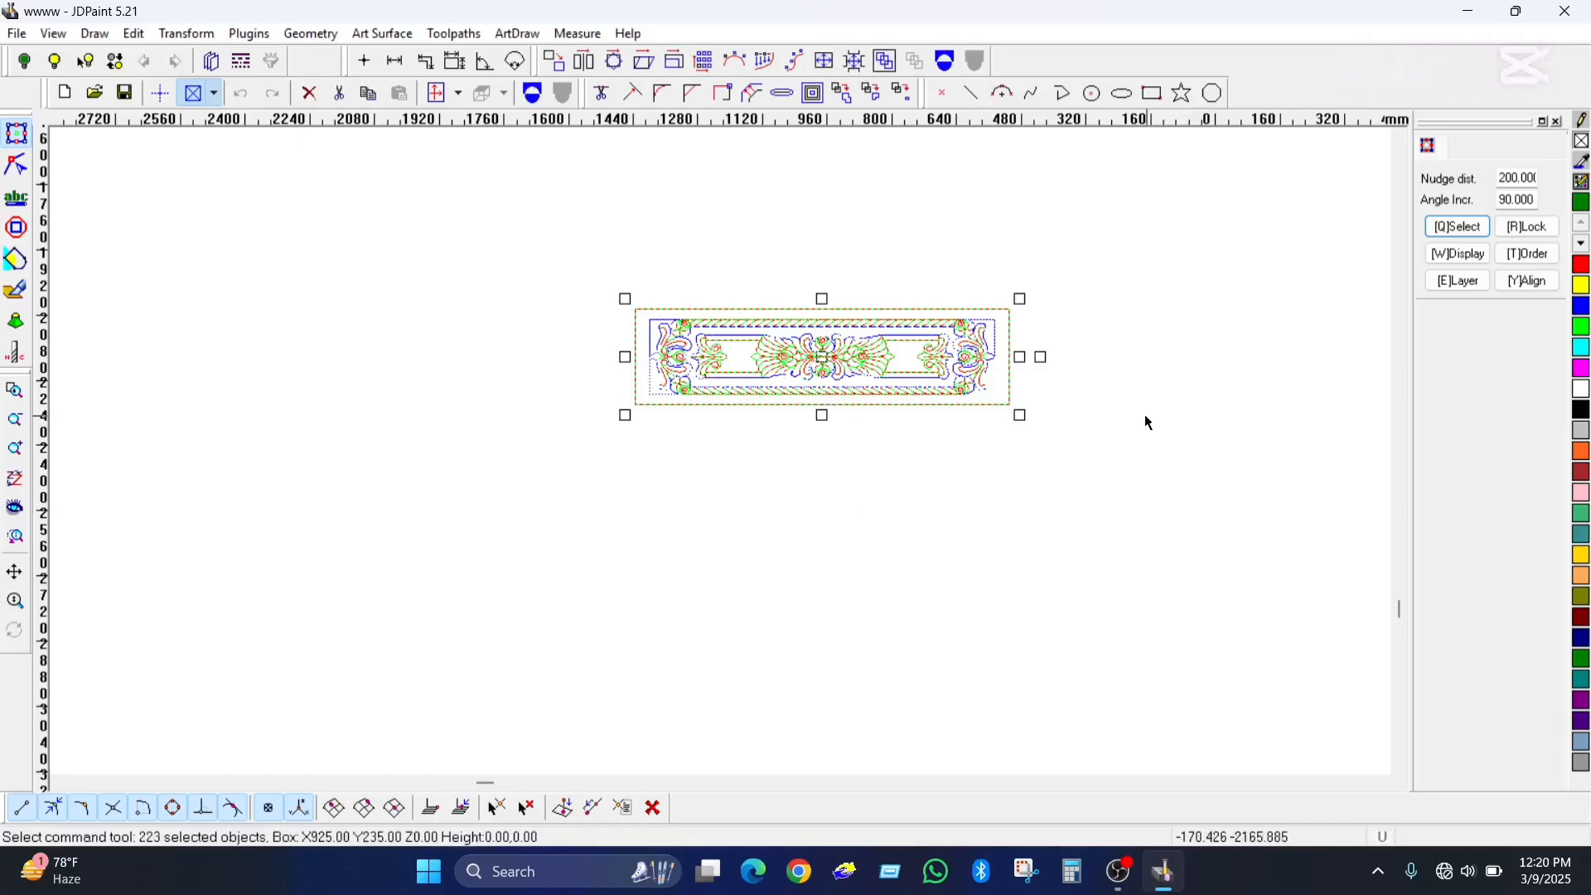
# Copy the whole ornamental panel 800 mm downward and rotate the copy by 90 degrees.
pyautogui.hotkey('ctrl', 'Down')
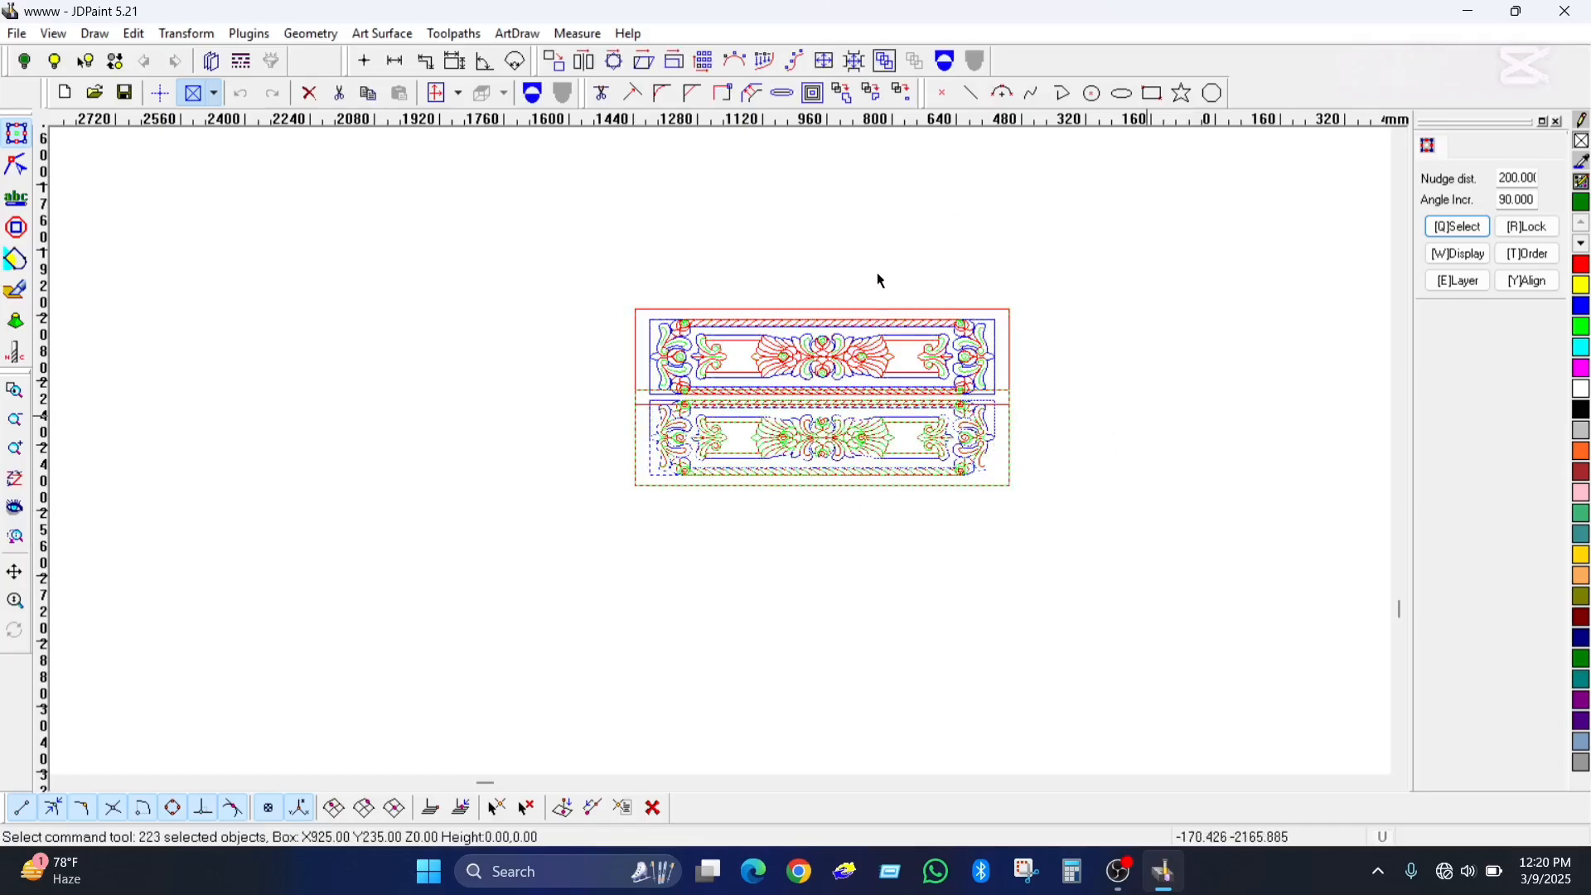
pyautogui.scroll(-2, 876, 282)
pyautogui.press('Down')
pyautogui.press('Down')
pyautogui.press('Down')
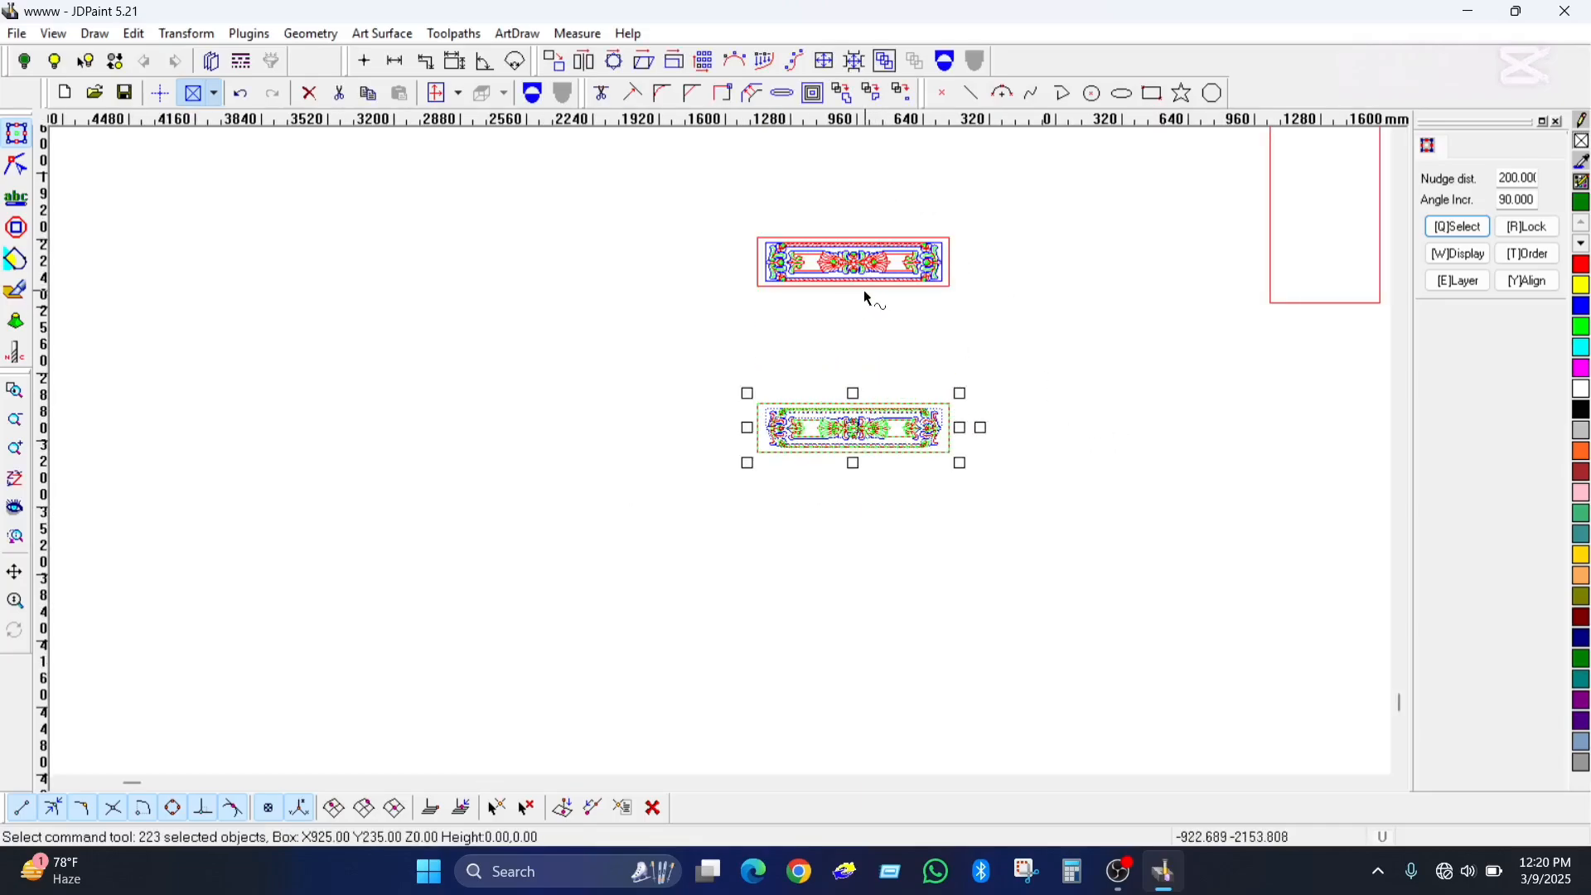
pyautogui.press('pageup')
# Move the rotated panel copy about 1800 mm to the left, clear of the original, and save the file.
pyautogui.moveTo(854, 427); pyautogui.dragTo(477, 430)
pyautogui.scroll(3, 845, 280)
pyautogui.scroll(-1, 1164, 329)
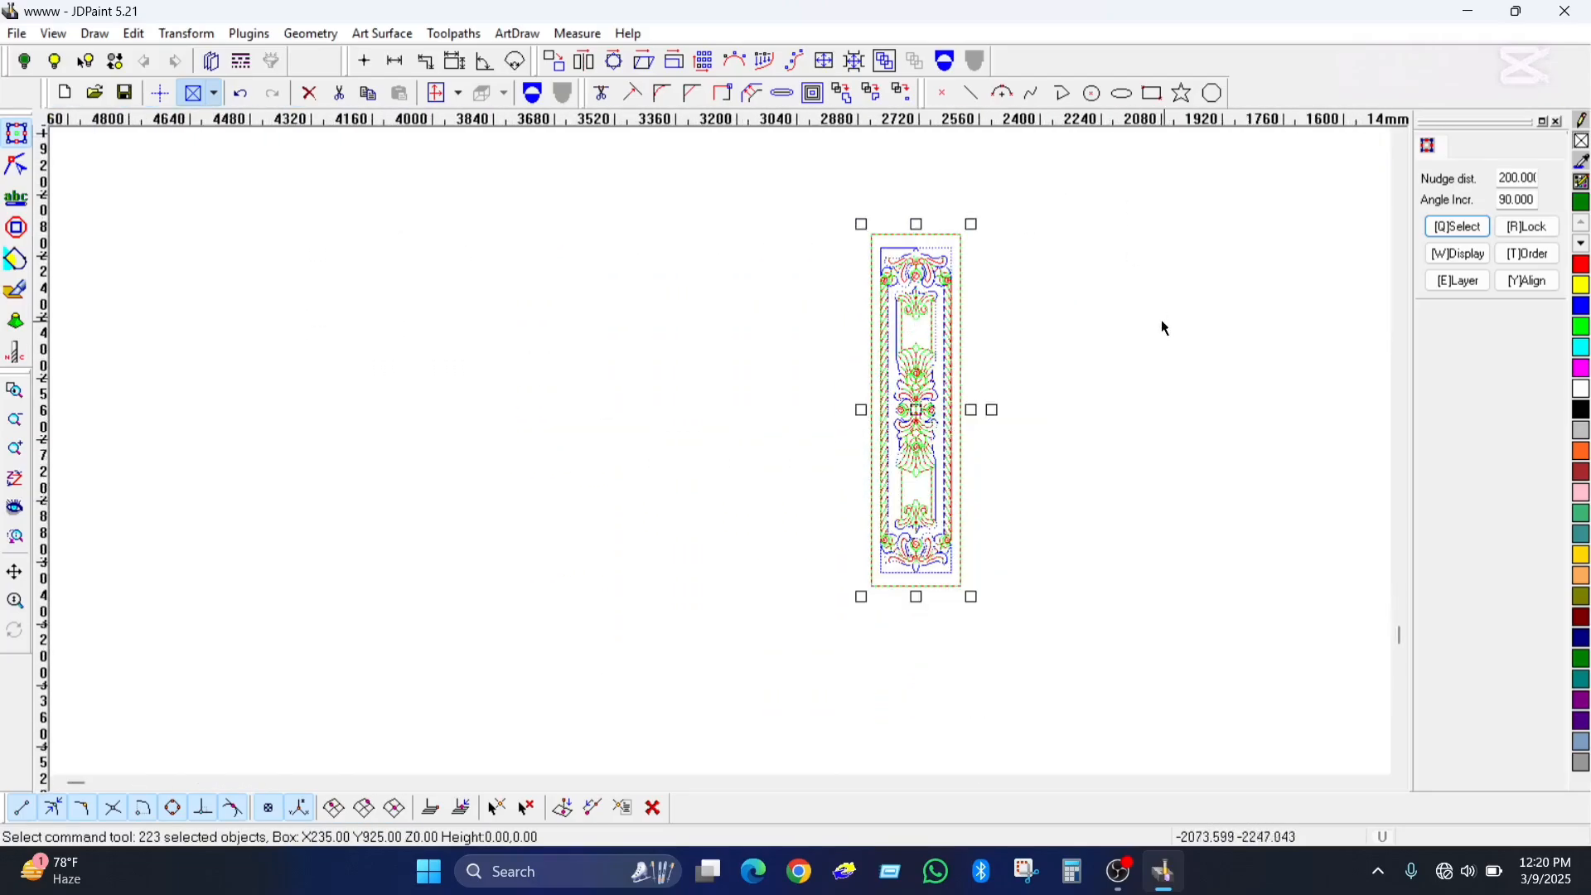
pyautogui.click(699, 259)
pyautogui.click(125, 92)
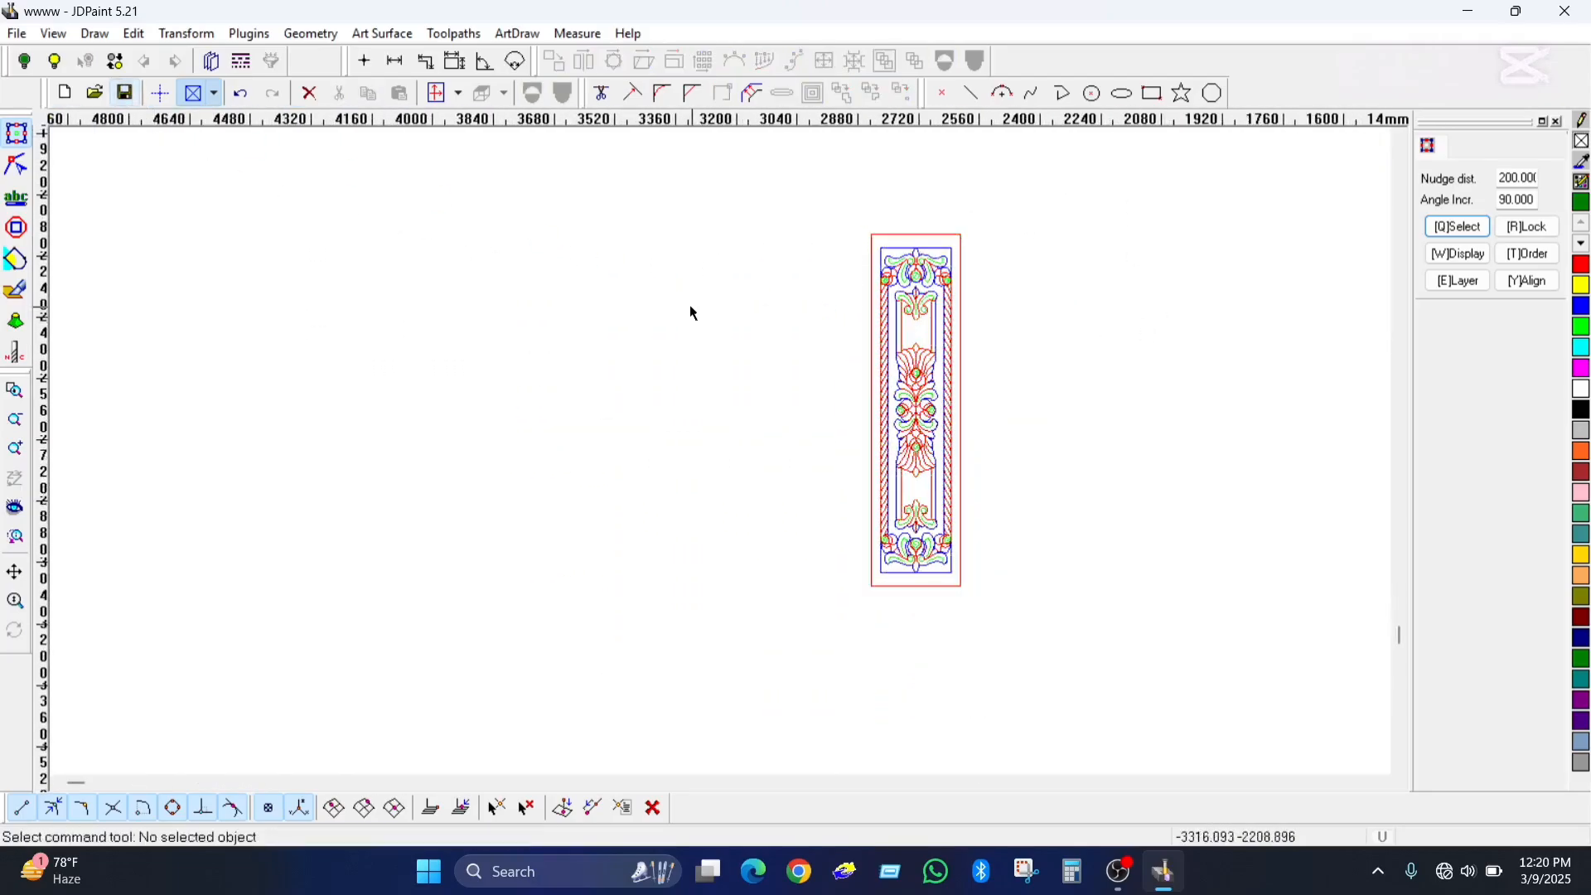
# Separate the blue outline curves from the upright panel by moving them about 600 mm to the left.
pyautogui.scroll(3, 828, 231)
pyautogui.click(935, 186)
pyautogui.scroll(-2, 934, 185)
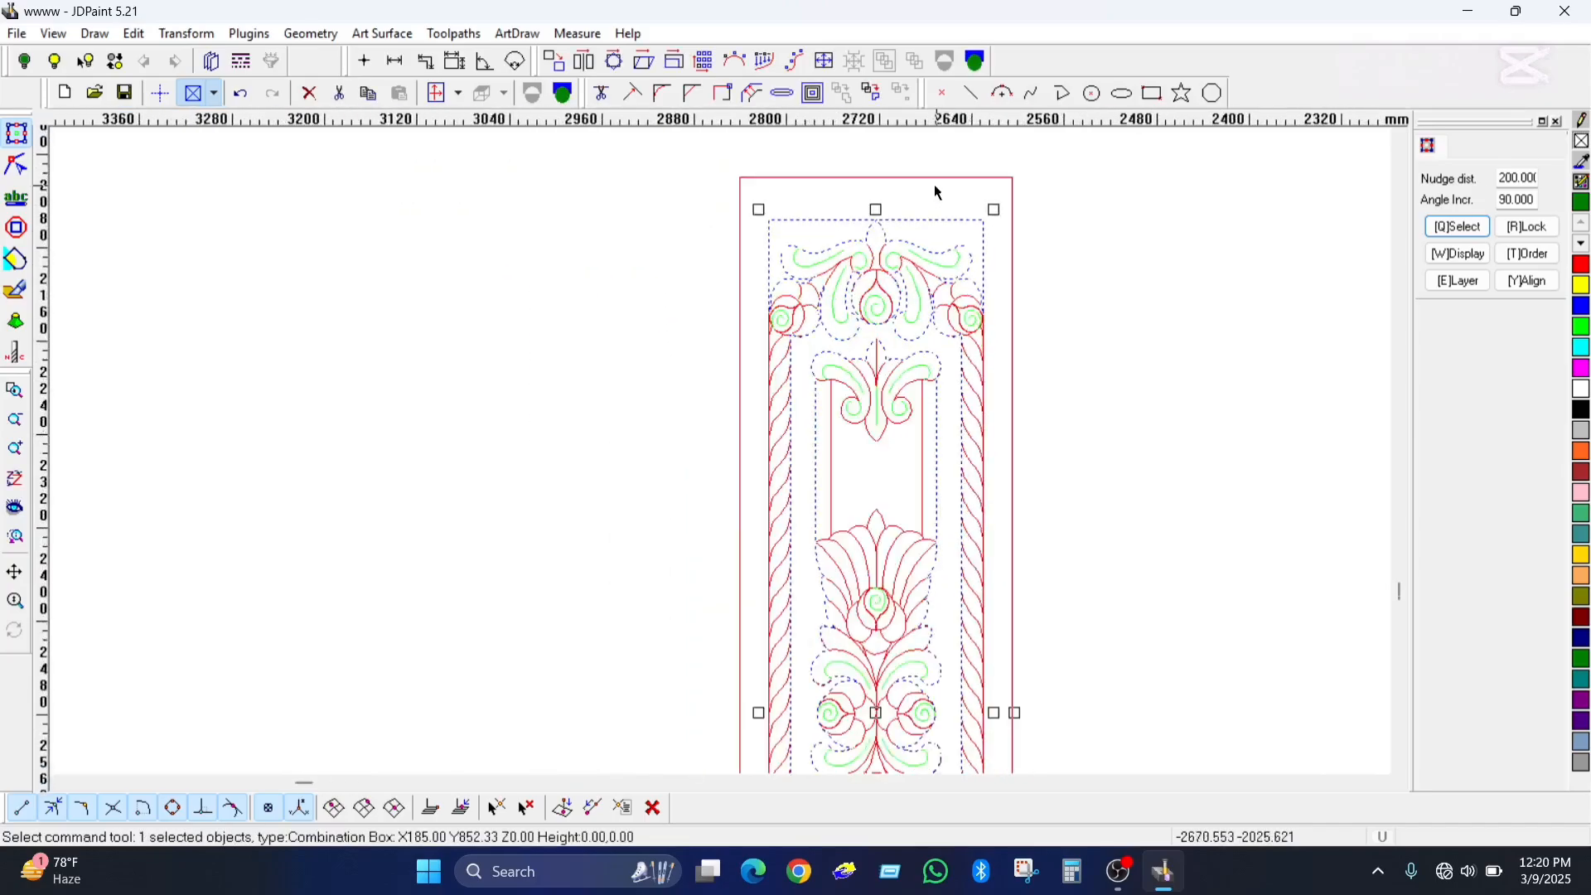
pyautogui.scroll(-2, 944, 261)
pyautogui.scroll(3, 920, 323)
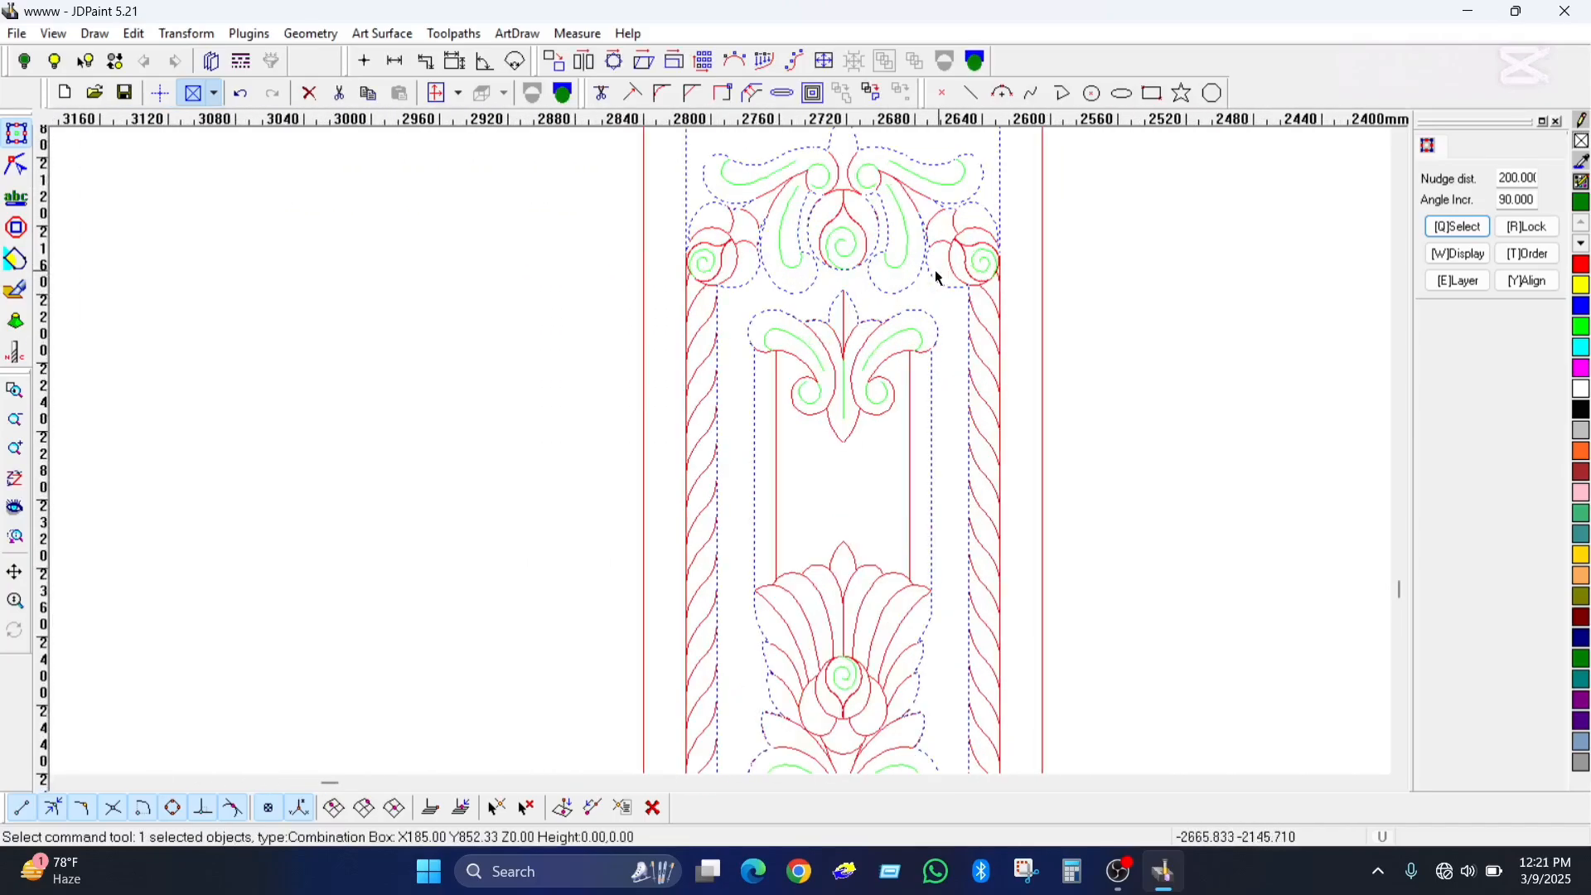
pyautogui.scroll(-2, 904, 331)
pyautogui.press('Left')
pyautogui.press('Left')
# Examine the nodes and start points of the green scroll and spiral curves along the whole panel in node editing.
pyautogui.scroll(3, 893, 318)
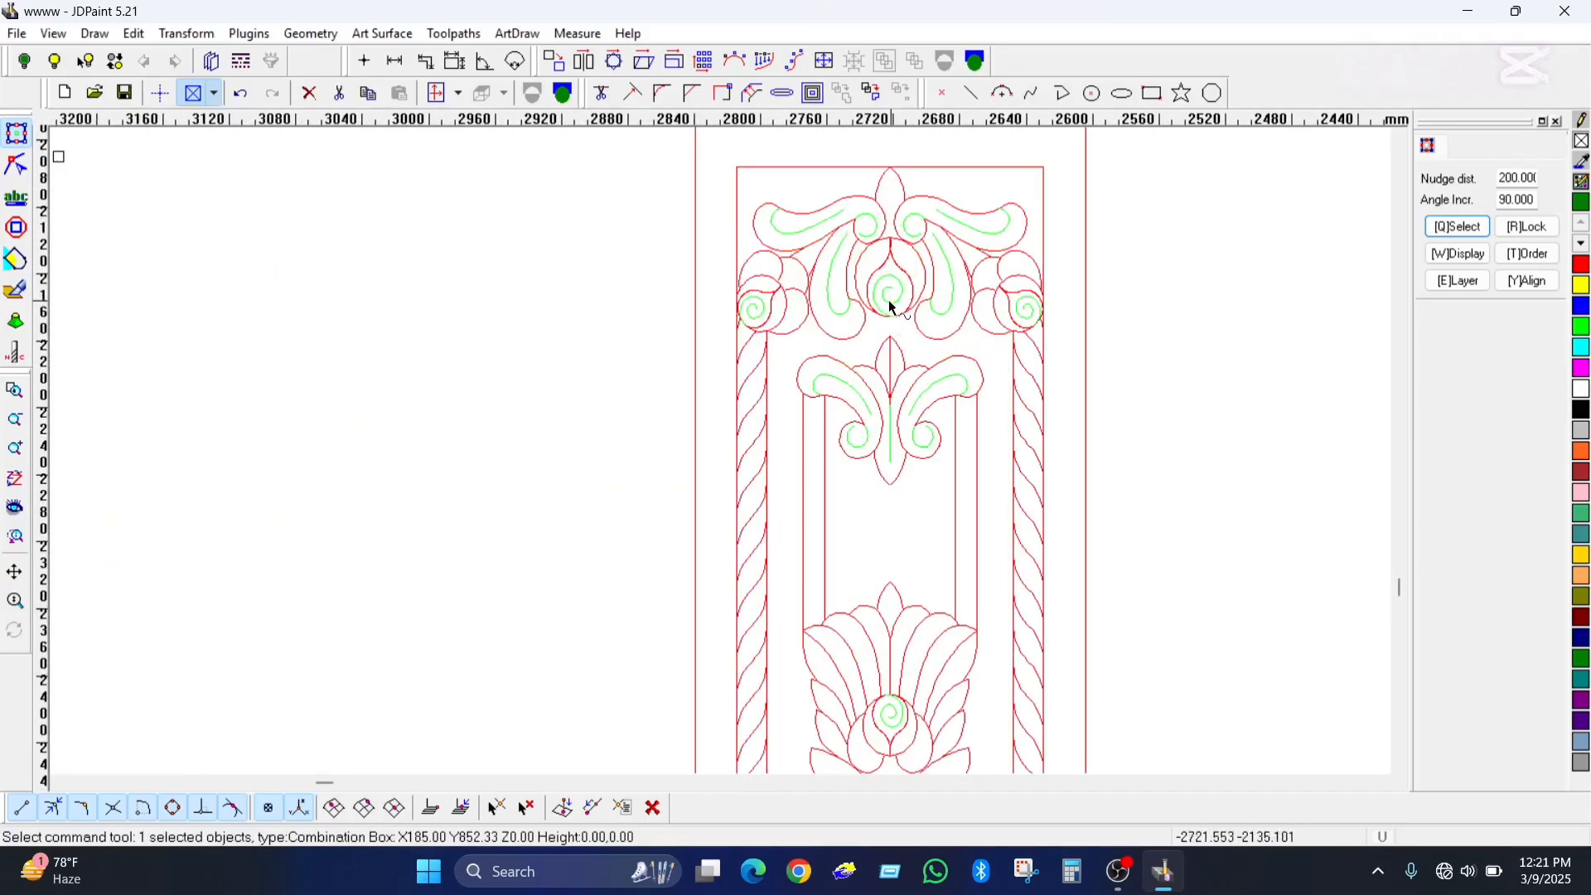
pyautogui.click(891, 315)
pyautogui.click(24, 170)
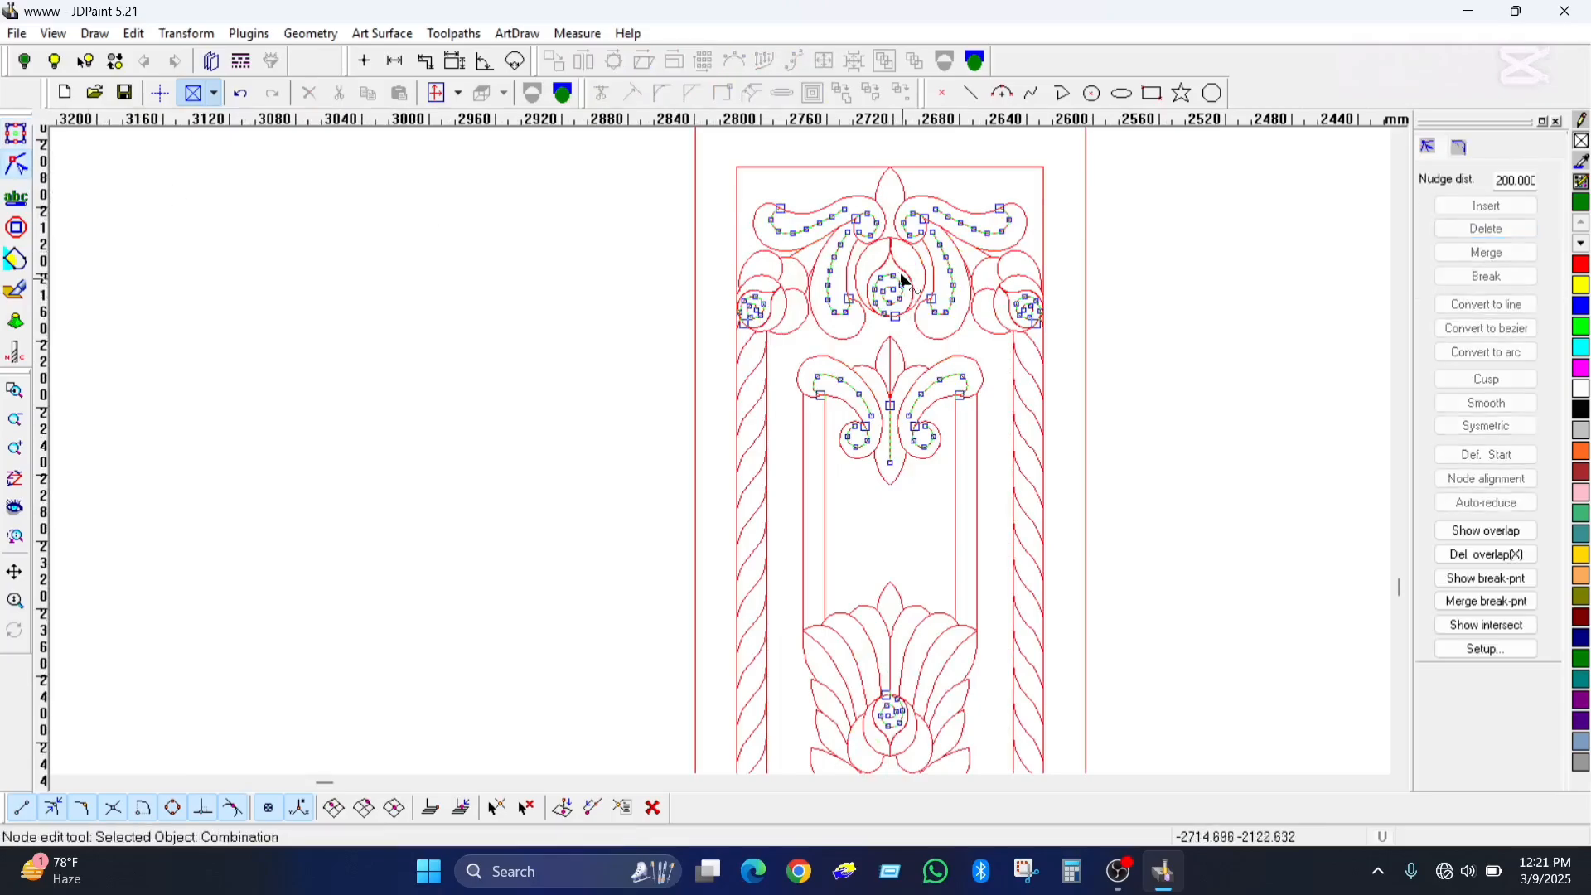
pyautogui.scroll(3, 923, 207)
pyautogui.scroll(-2, 796, 224)
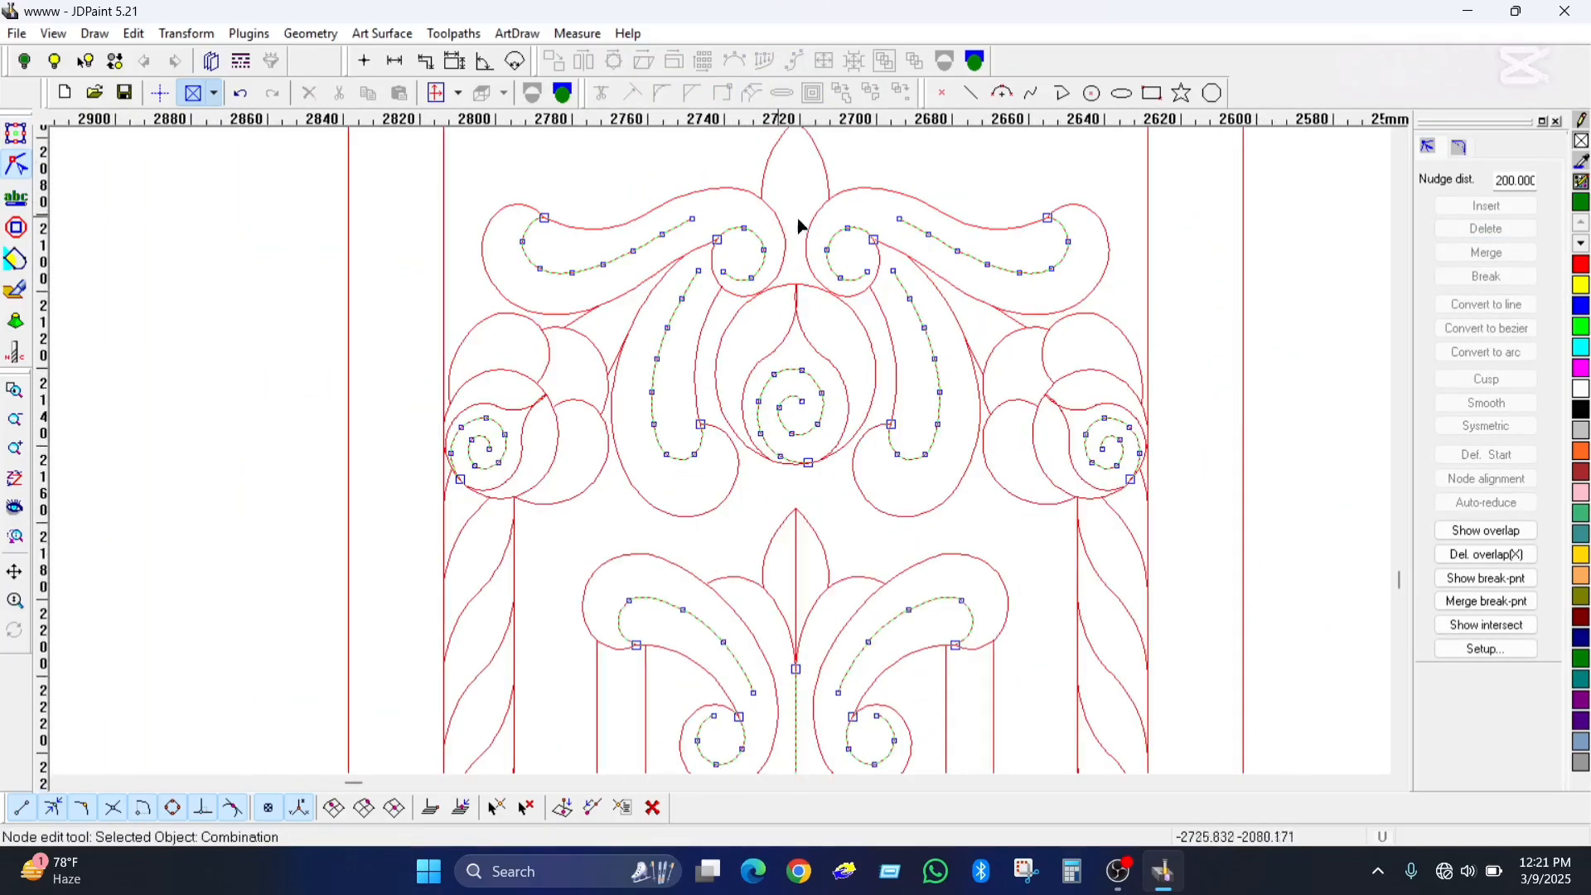
pyautogui.scroll(3, 911, 266)
pyautogui.click(926, 344)
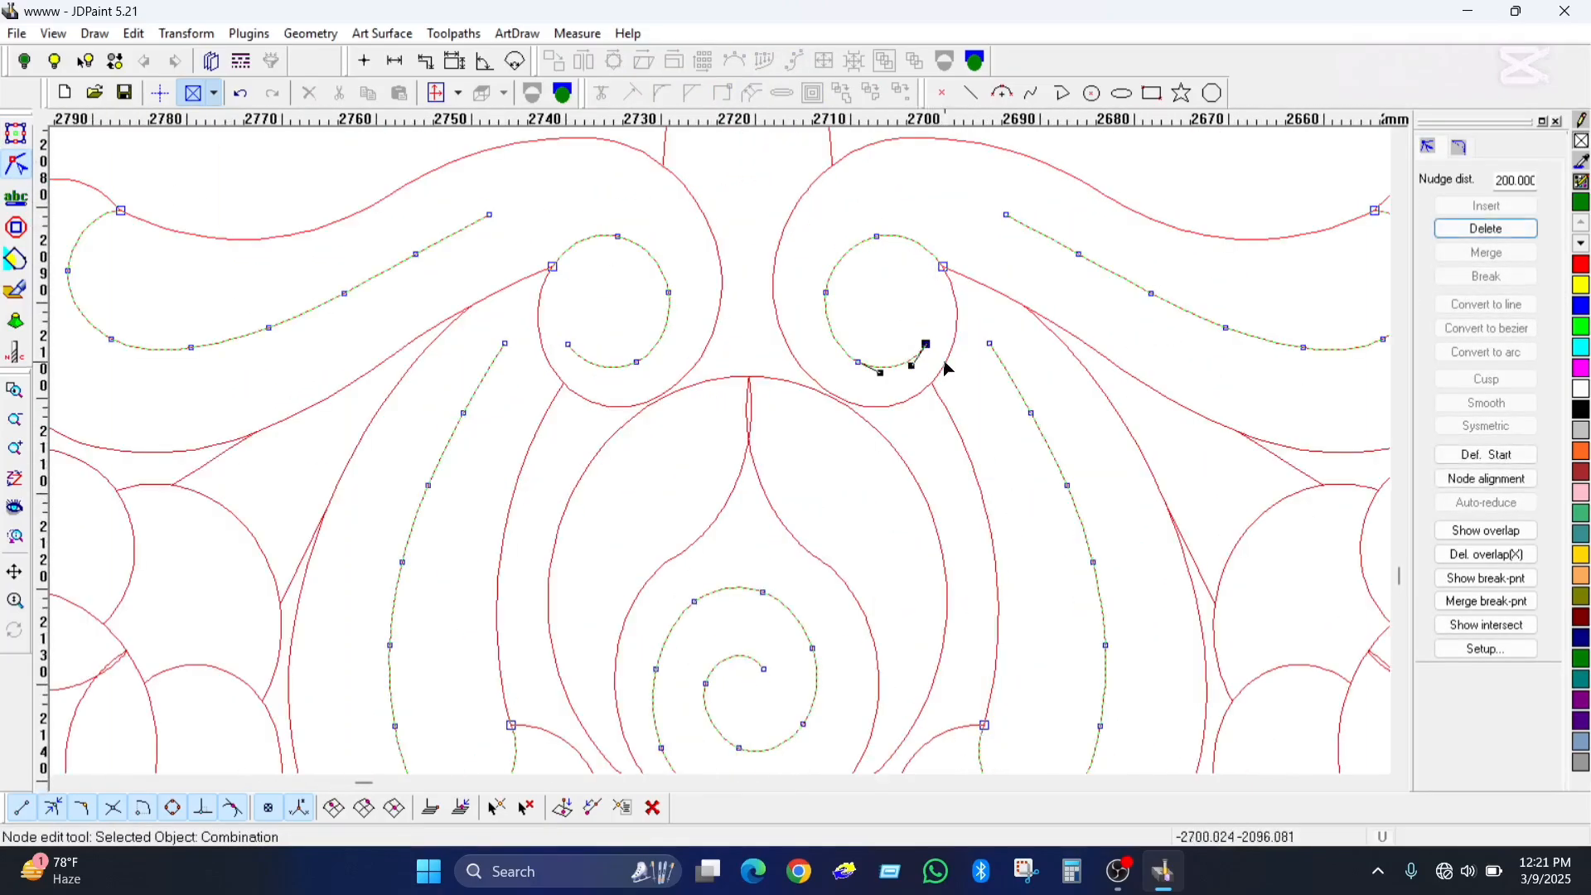
pyautogui.press('s')
pyautogui.scroll(3, 958, 259)
pyautogui.scroll(-3, 934, 199)
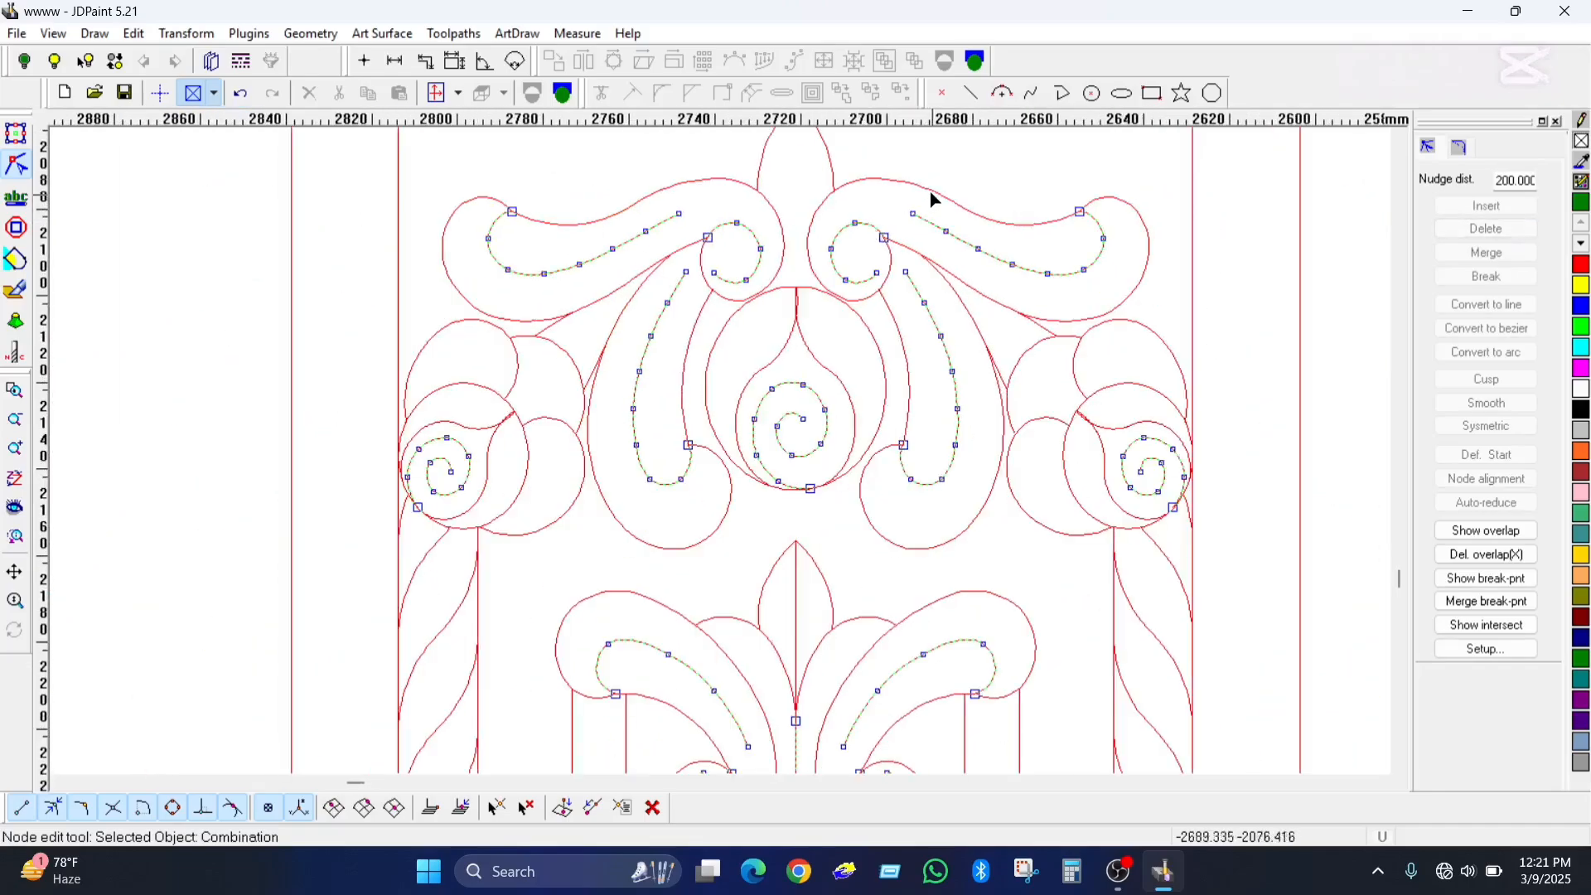
pyautogui.scroll(2, 1030, 274)
pyautogui.scroll(-2, 848, 519)
pyautogui.scroll(2, 1015, 206)
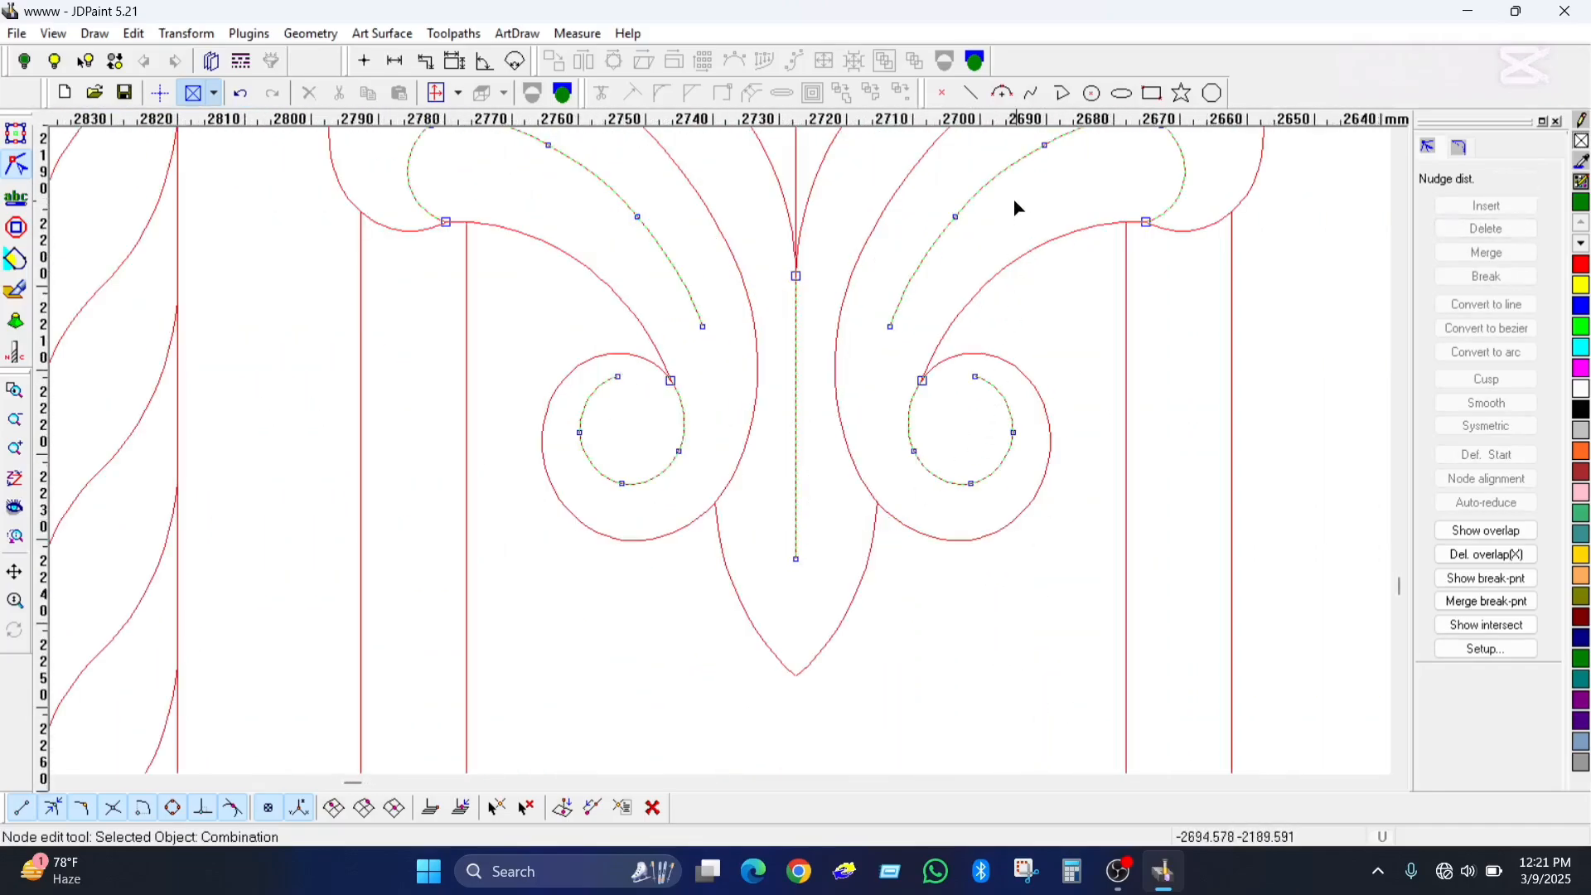
pyautogui.scroll(-2, 1008, 593)
pyautogui.scroll(2, 976, 529)
pyautogui.scroll(-2, 976, 529)
pyautogui.scroll(2, 937, 522)
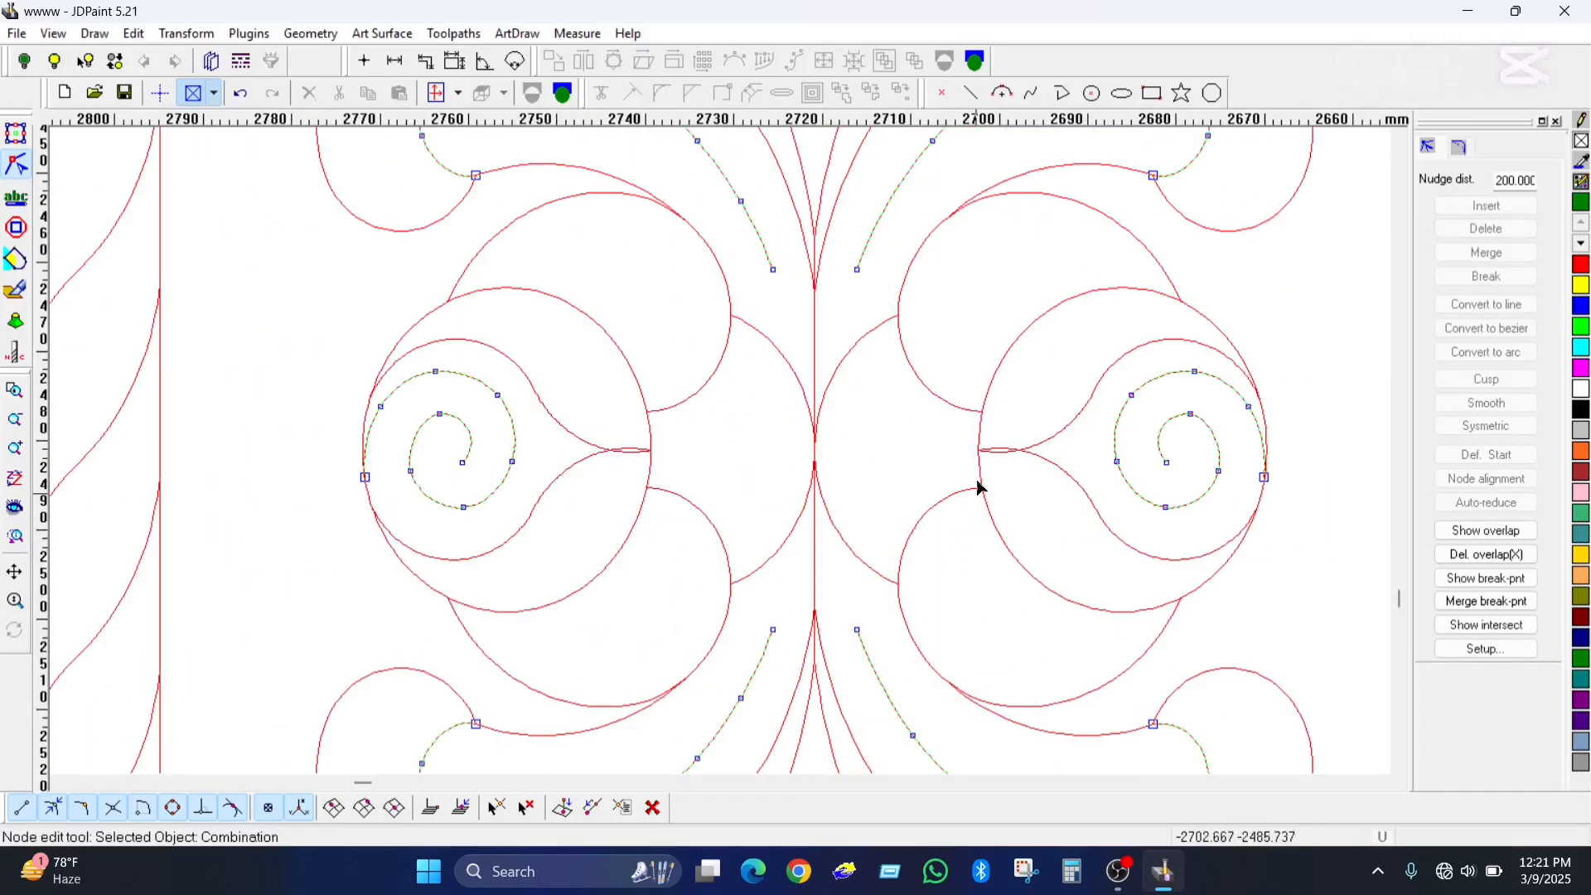
pyautogui.scroll(-2, 980, 490)
pyautogui.scroll(2, 937, 527)
pyautogui.scroll(-2, 937, 527)
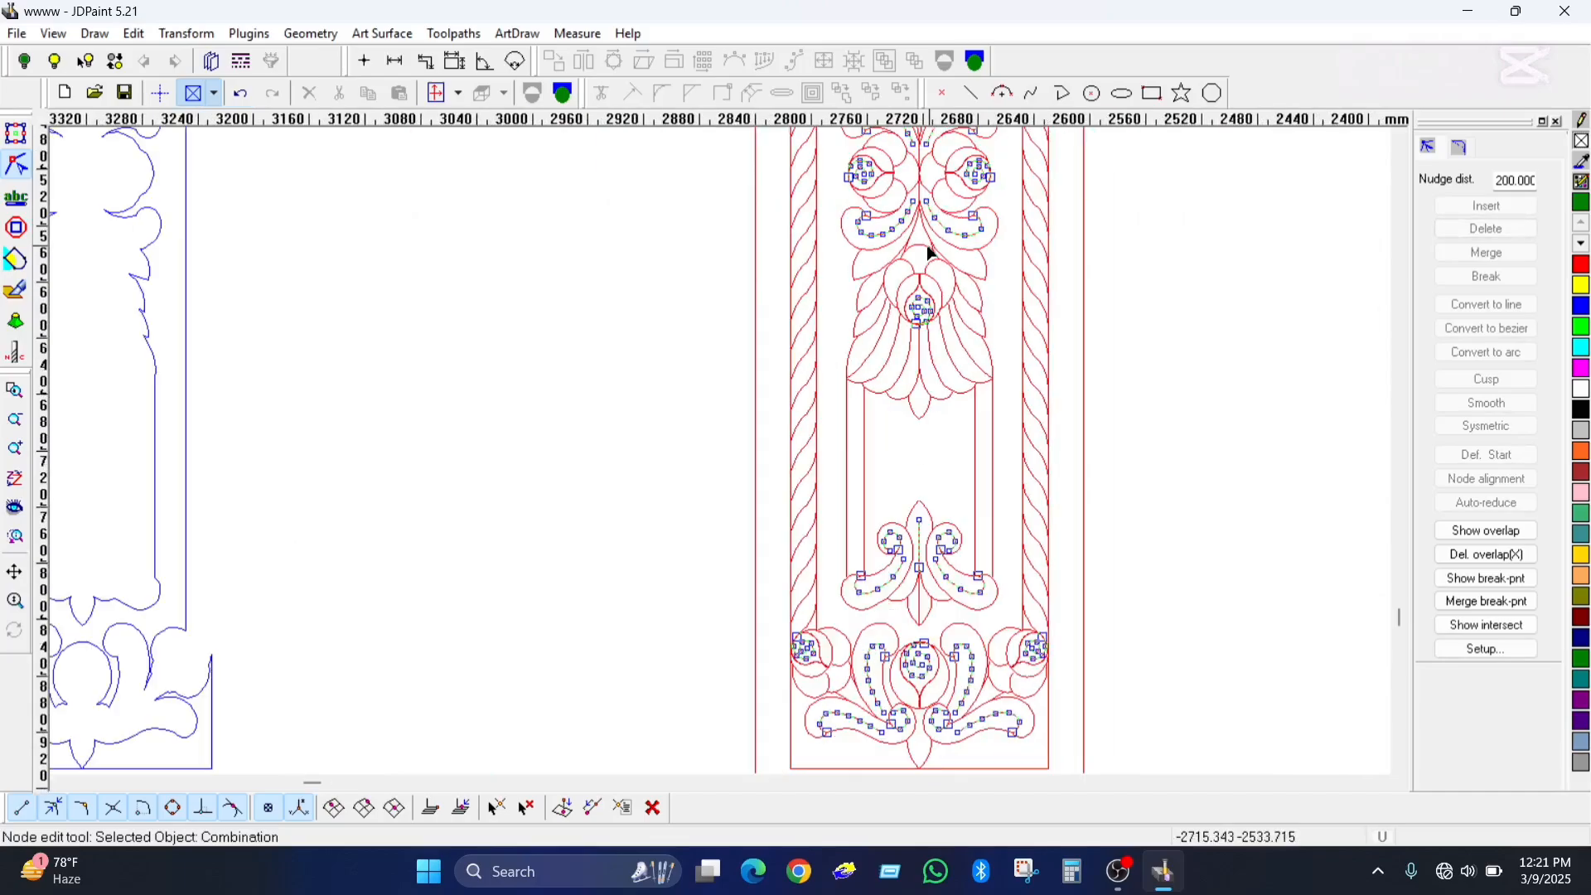
pyautogui.scroll(2, 951, 652)
pyautogui.scroll(-2, 951, 652)
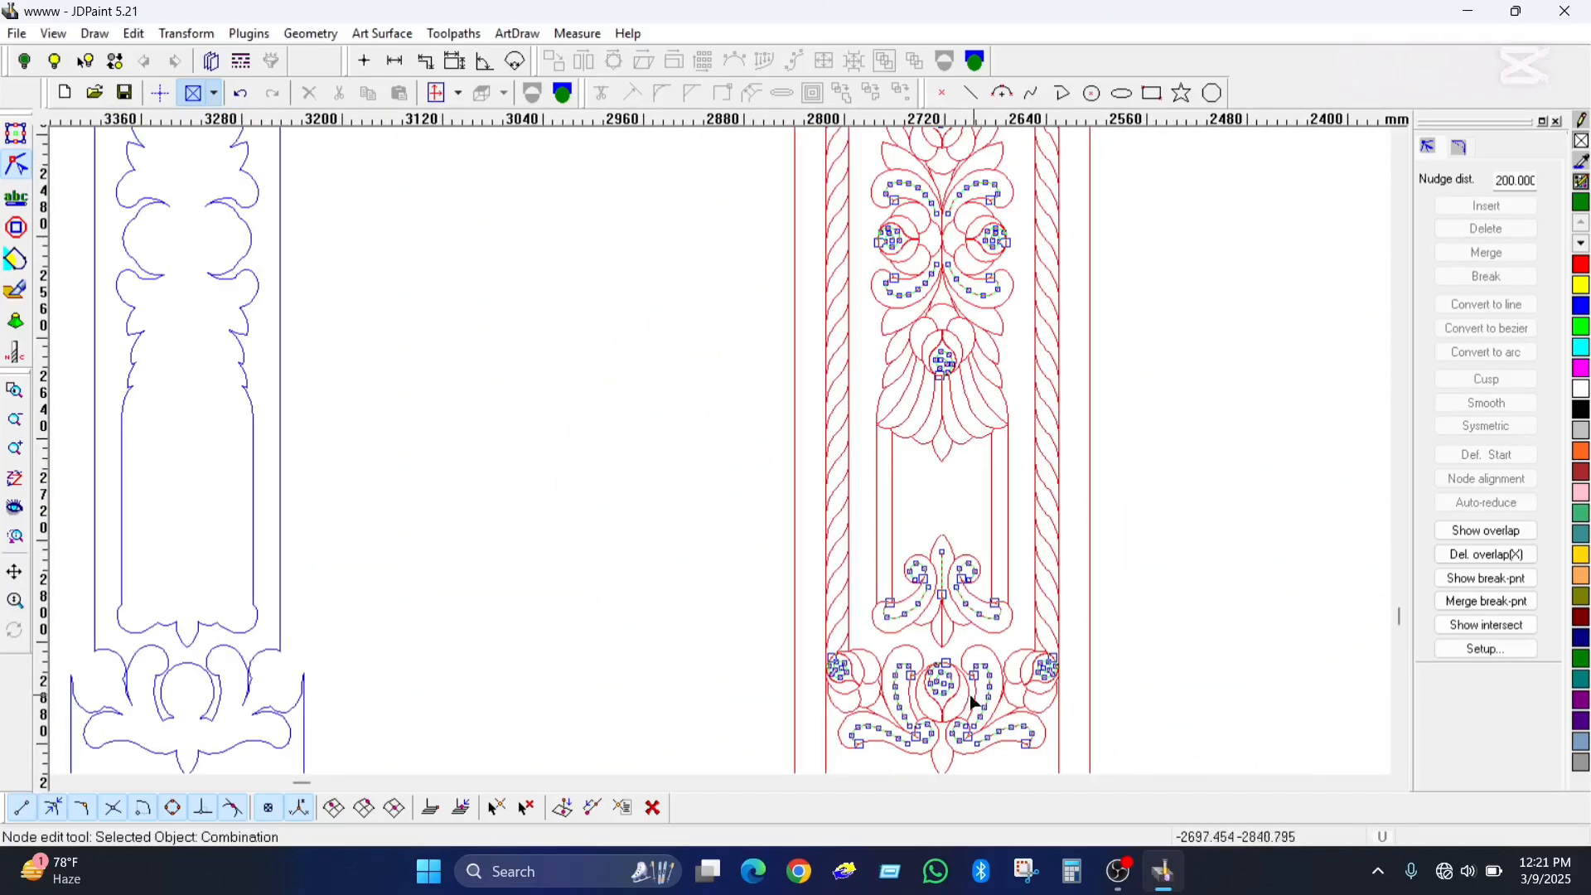
pyautogui.scroll(2, 969, 699)
pyautogui.scroll(-2, 959, 682)
pyautogui.scroll(-2, 602, 449)
# Separate the green scroll curves from the upright panel by moving them about 600 mm to the right.
pyautogui.press('space')
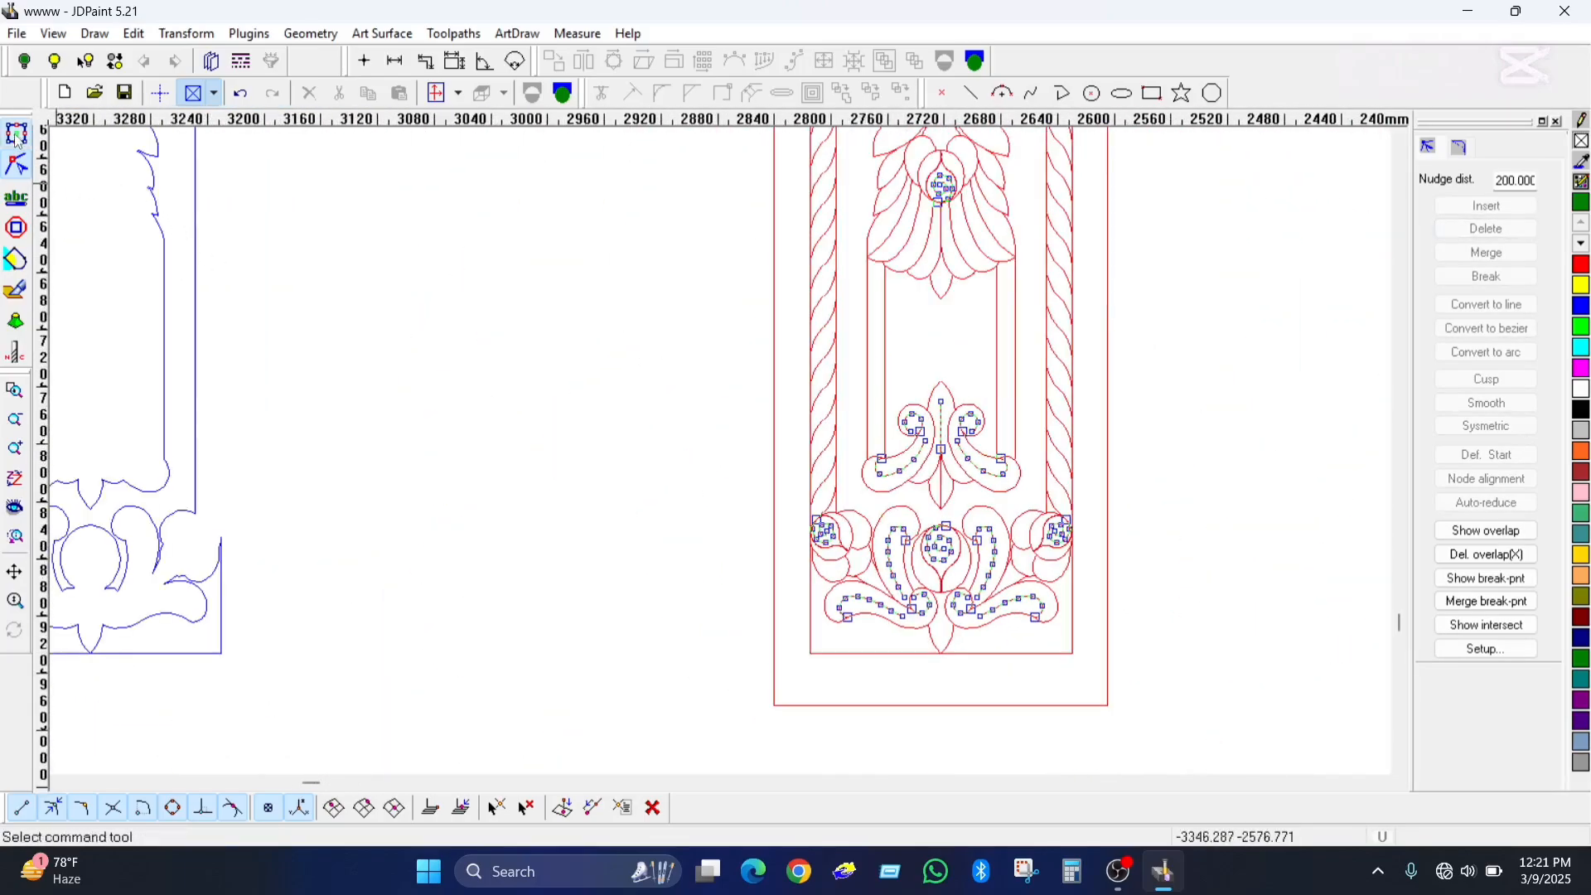
pyautogui.scroll(-3, 593, 635)
pyautogui.moveTo(580, 644); pyautogui.dragTo(1030, 514)
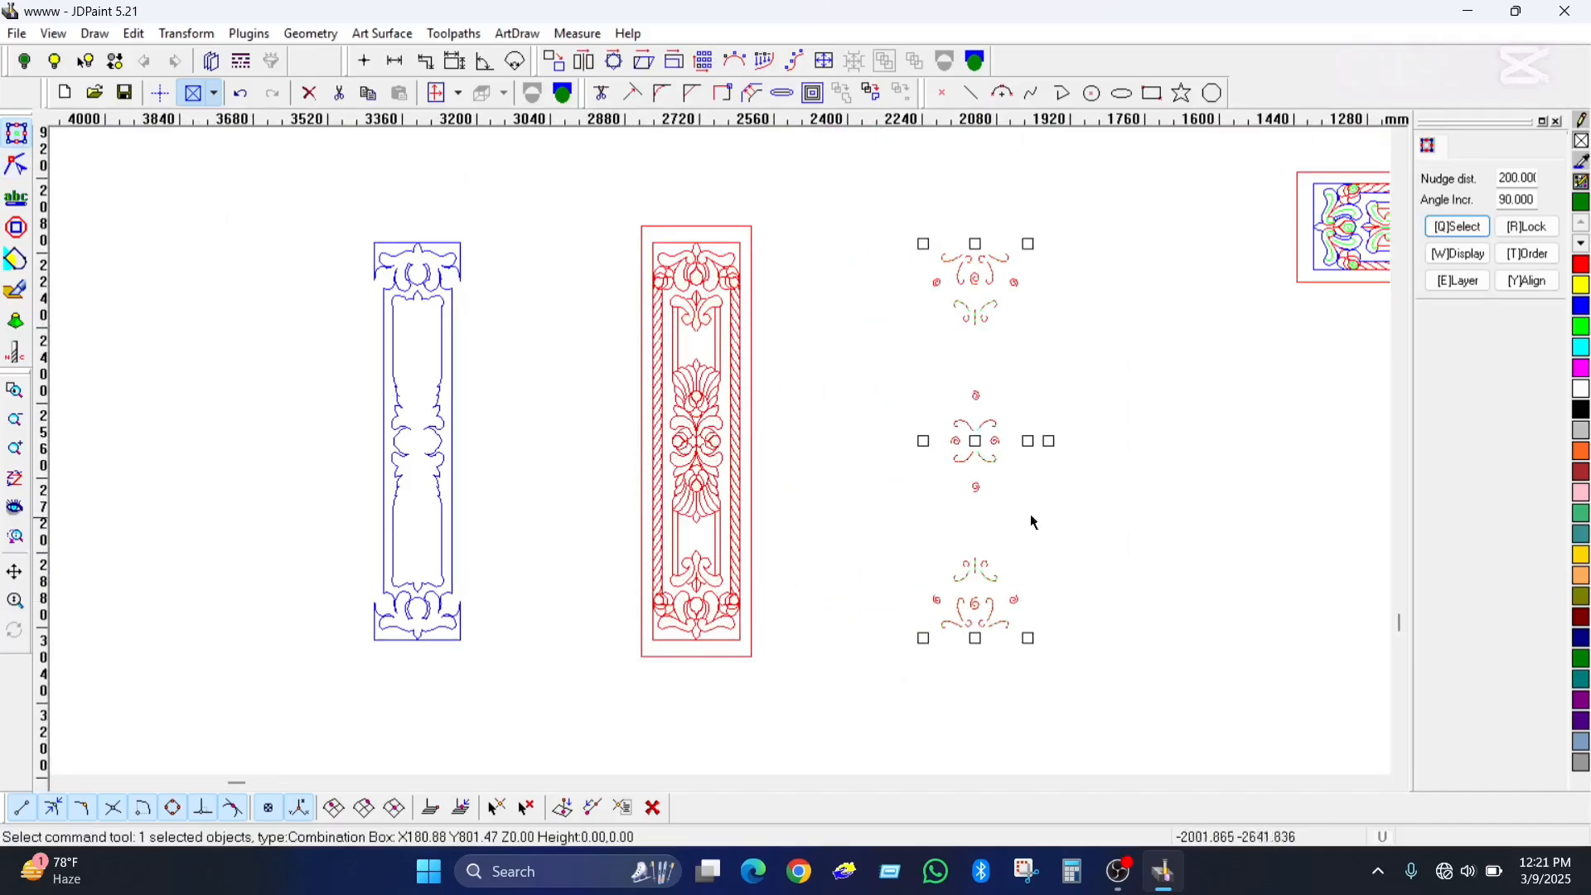
pyautogui.click(324, 342)
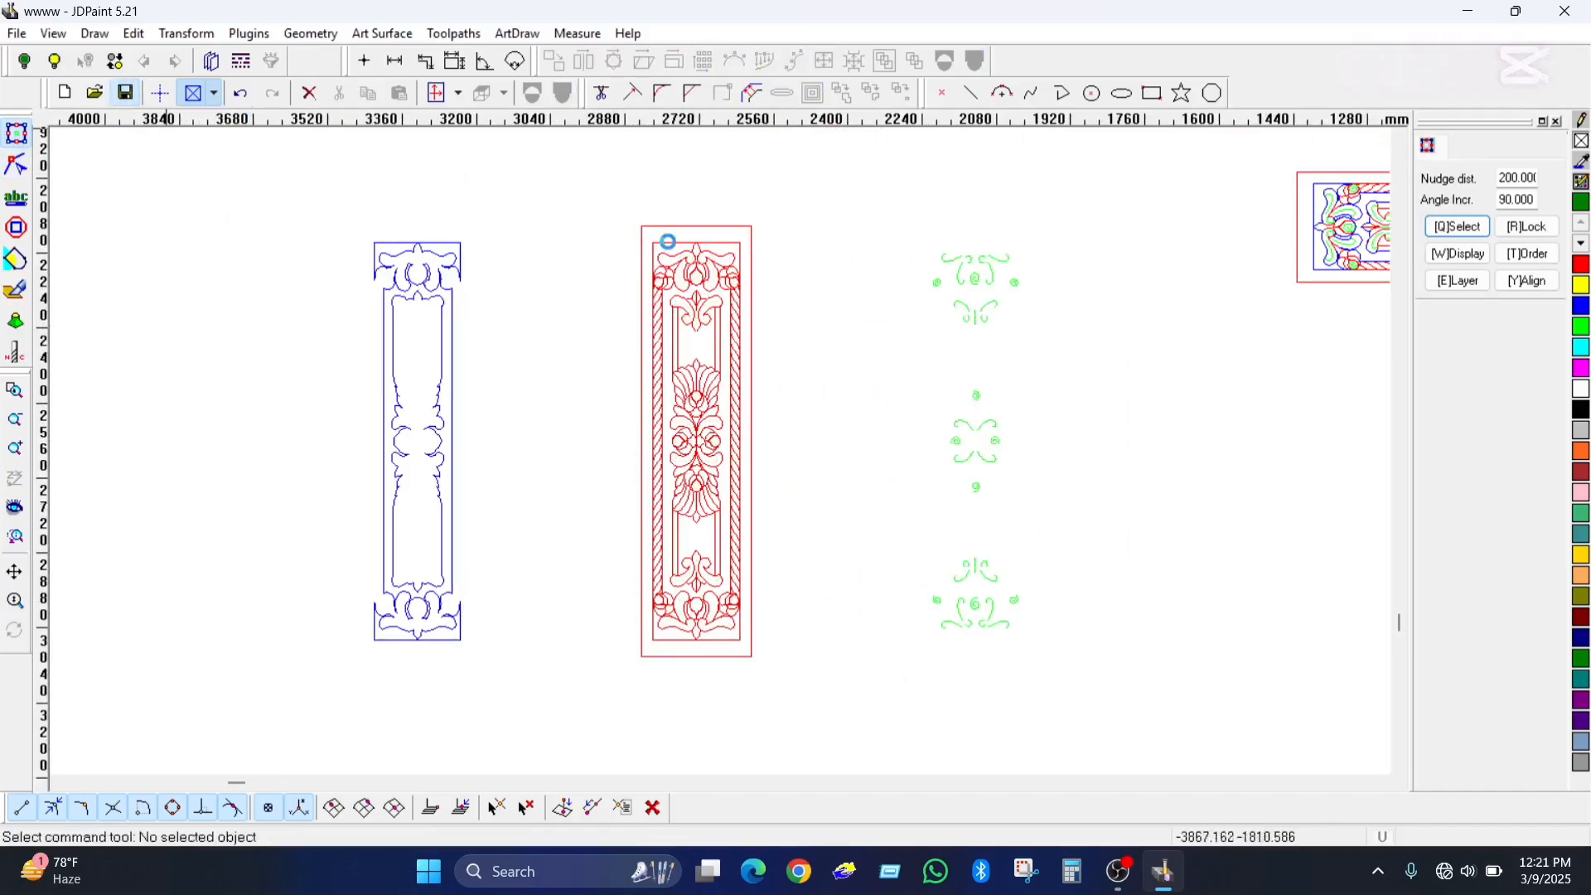
# Create a curve toolpath on the panel's inner rectangle with the [Ball]JD-22.00 tool, cut depth 7 and Z-depth step 7.
pyautogui.click(660, 241)
pyautogui.scroll(2, 661, 241)
pyautogui.scroll(-2, 681, 259)
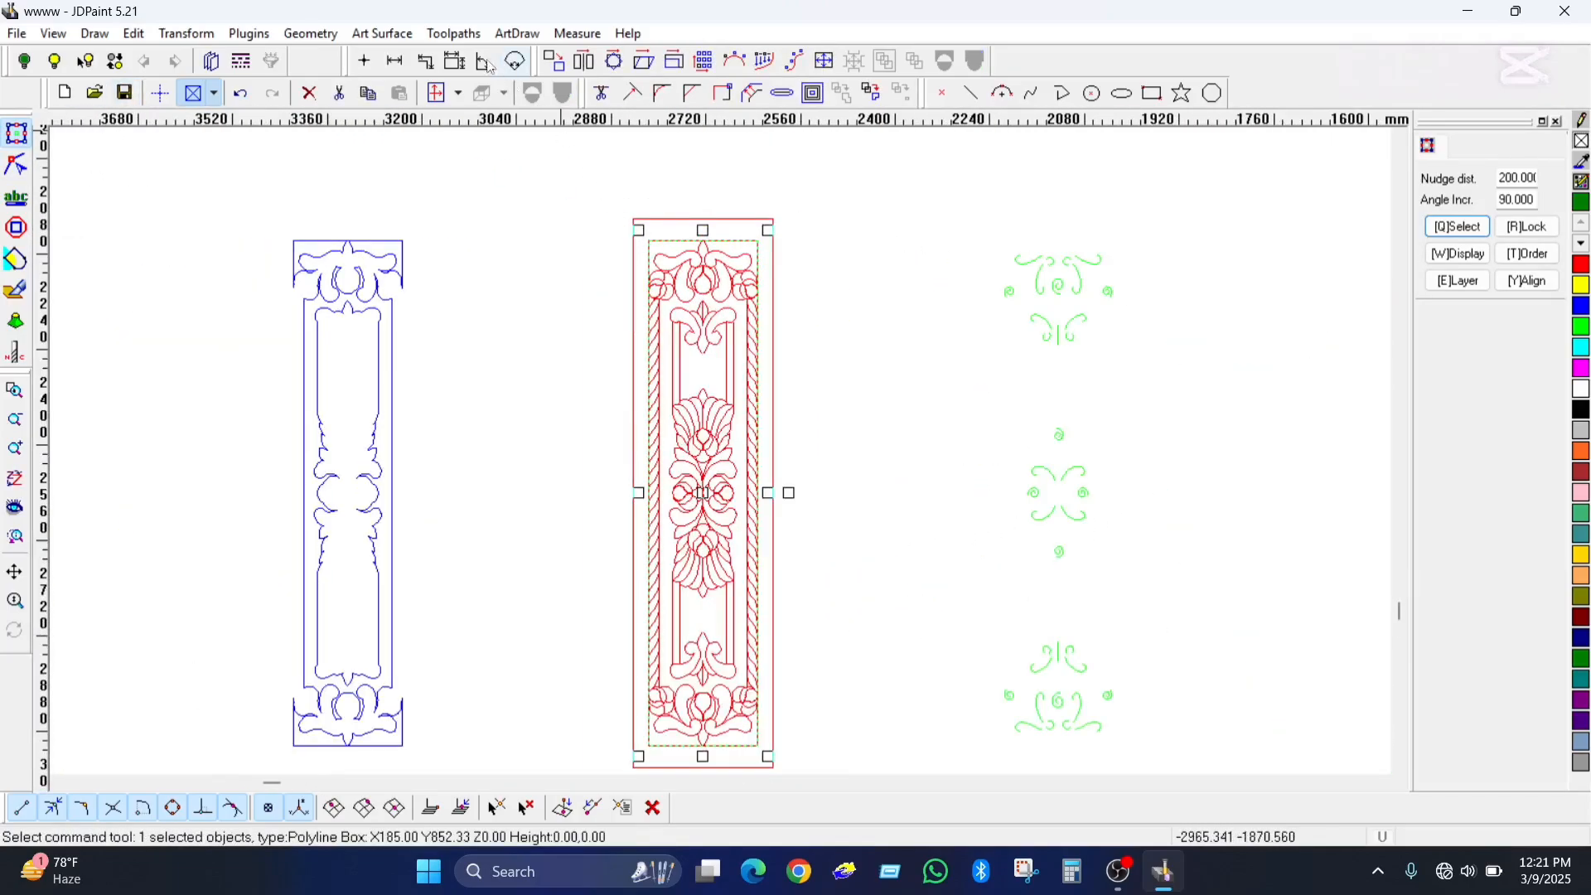
pyautogui.click(454, 33)
pyautogui.click(464, 392)
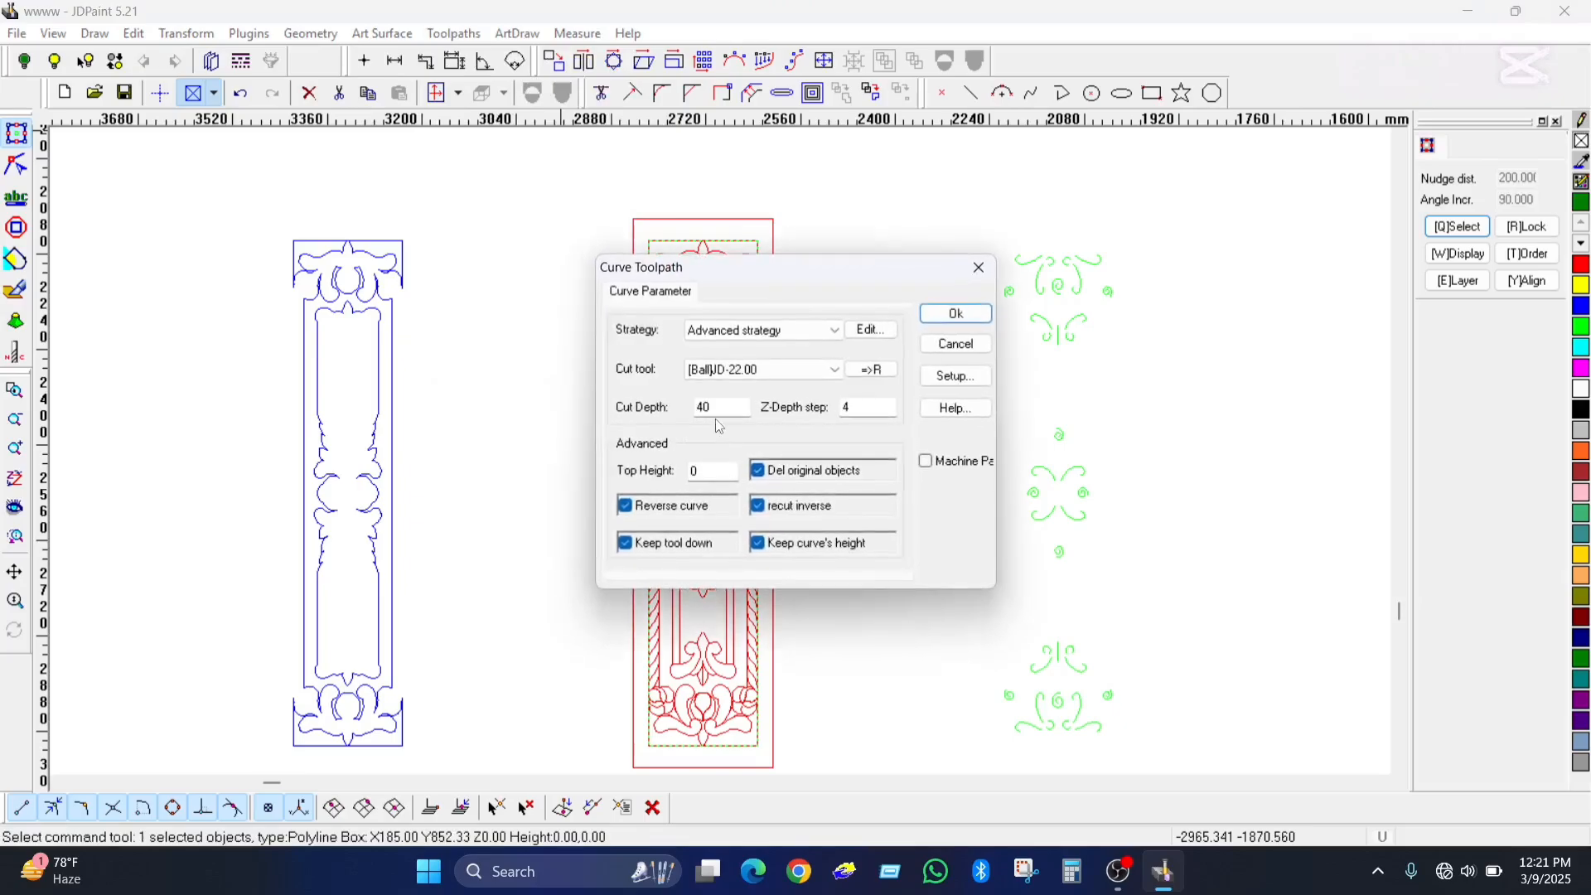
pyautogui.doubleClick(865, 408)
pyautogui.write('7')
pyautogui.click(952, 314)
# Create a curve toolpath on the red ornament curves inside the panel with [Ball]JD-22.00, cut depth 7 and Z-depth step 7.
pyautogui.moveTo(614, 231); pyautogui.dragTo(818, 775)
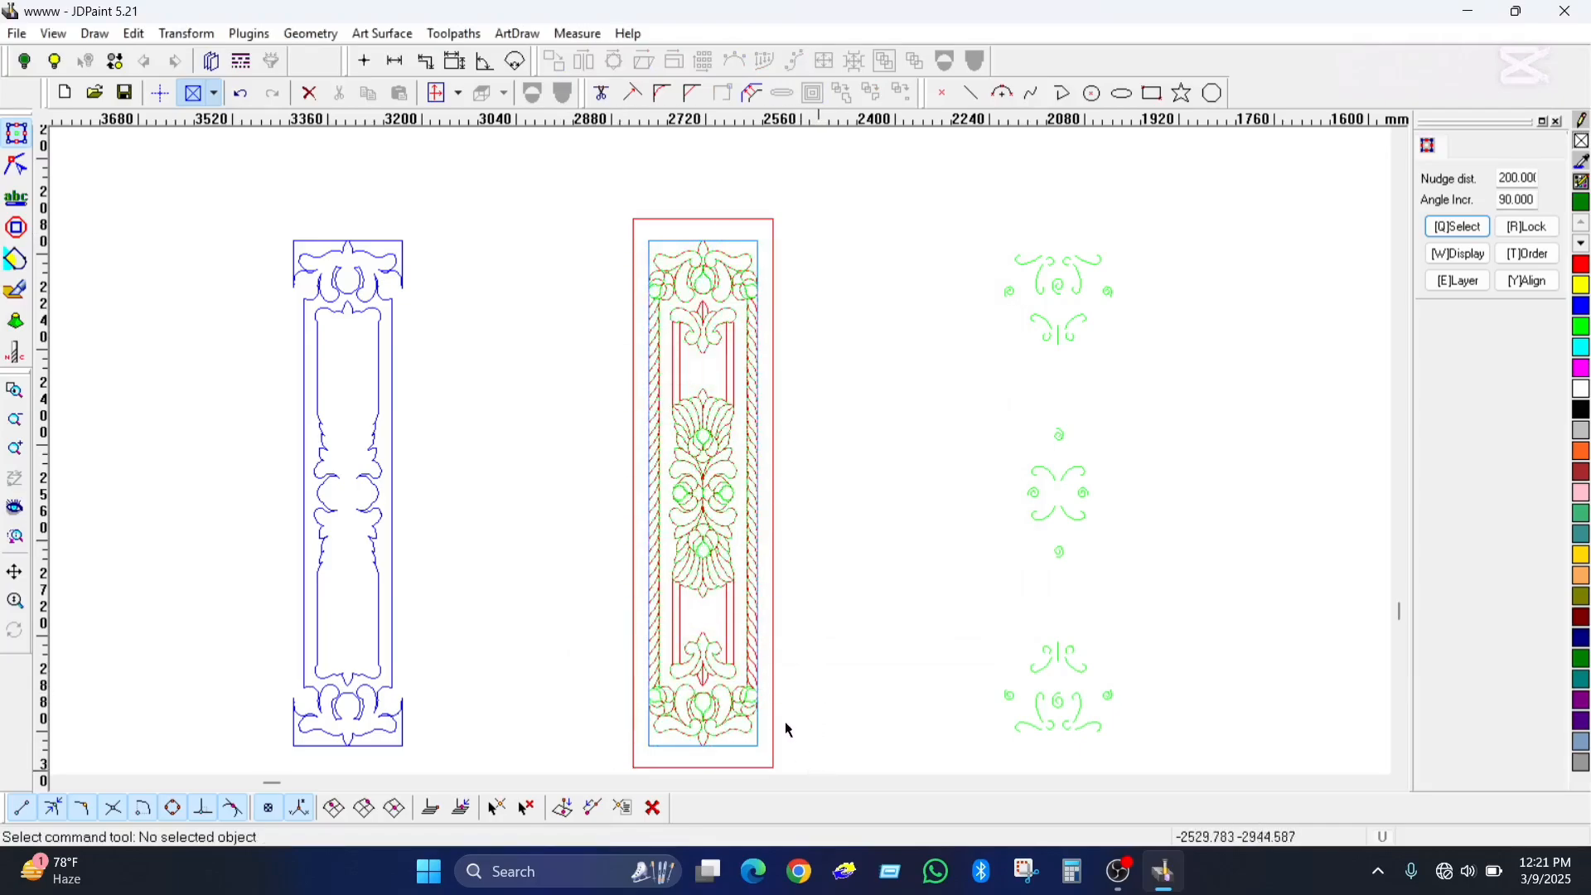
pyautogui.rightClick(703, 427)
pyautogui.click(761, 442)
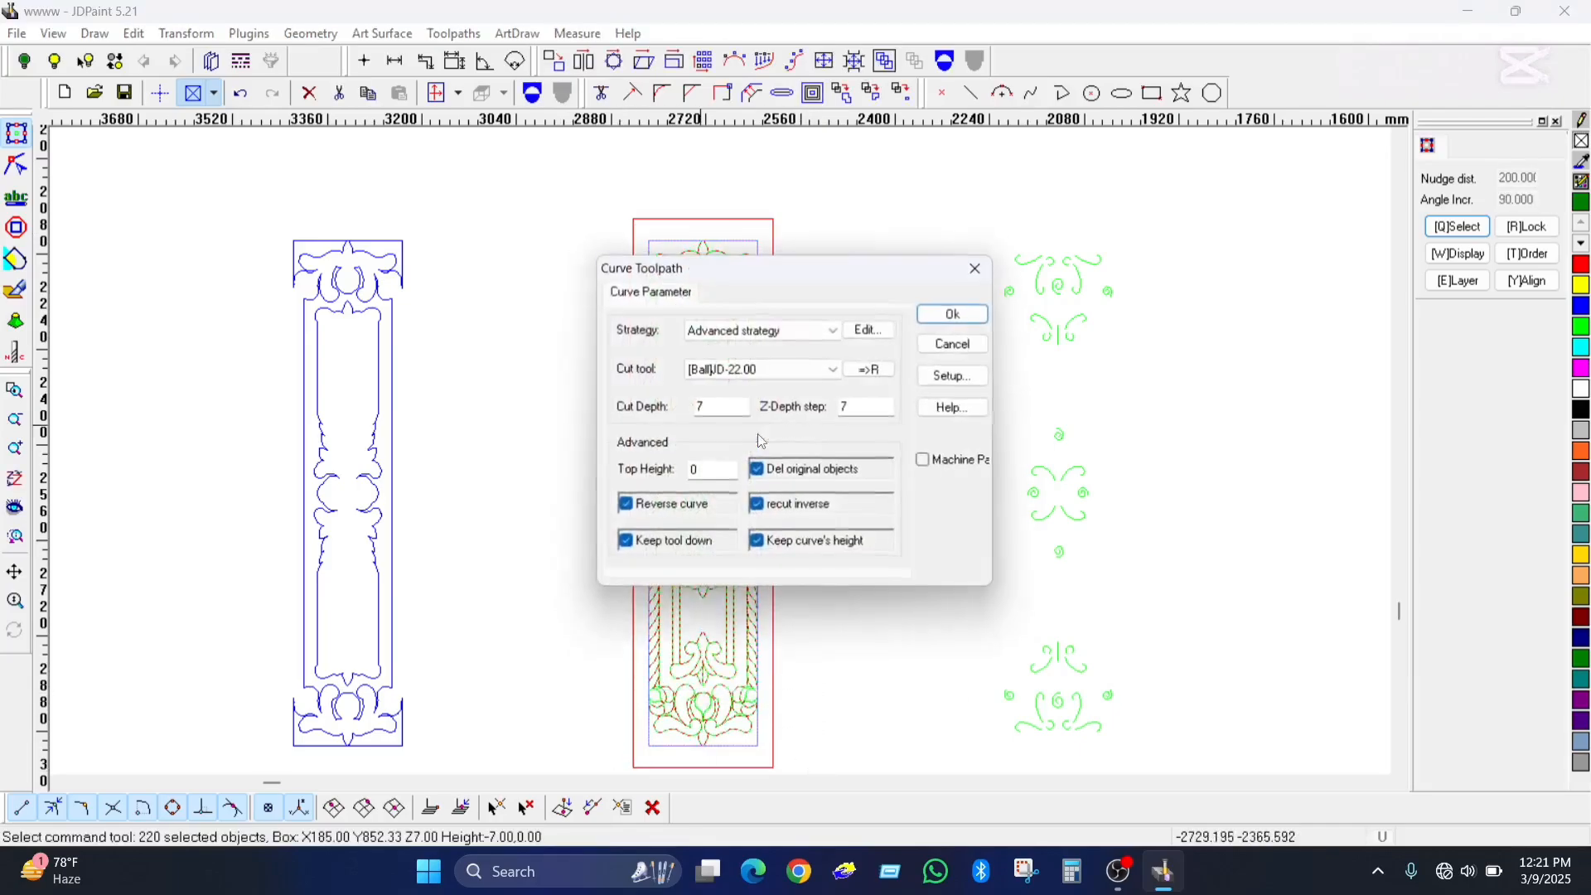
pyautogui.click(953, 314)
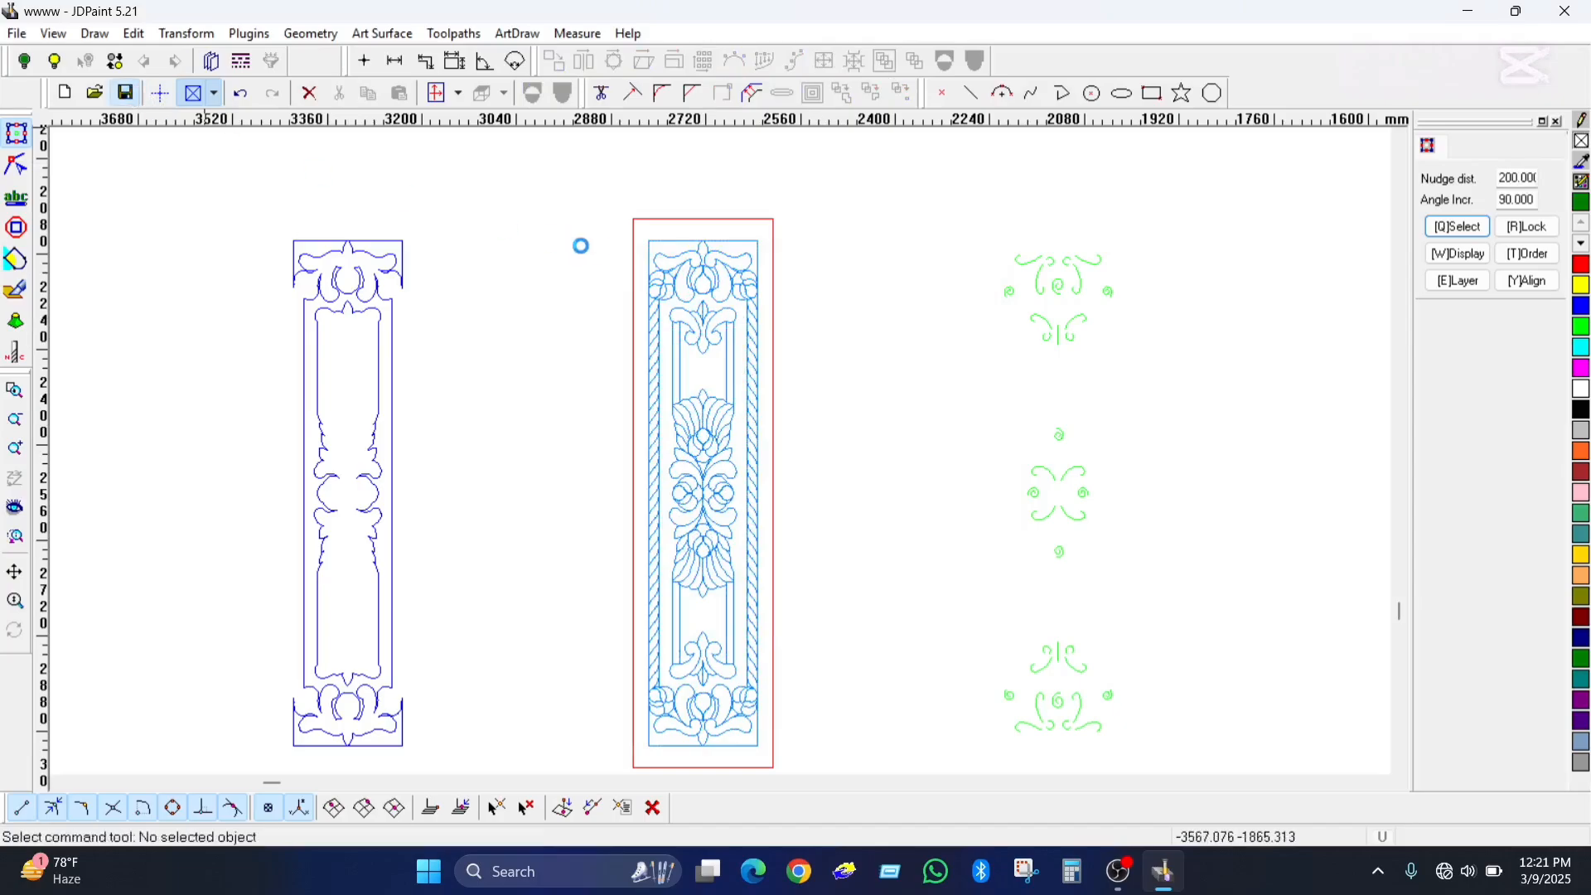
# Copy the panel's outer rectangle 600 mm to the right so it frames the green curves.
pyautogui.click(634, 242)
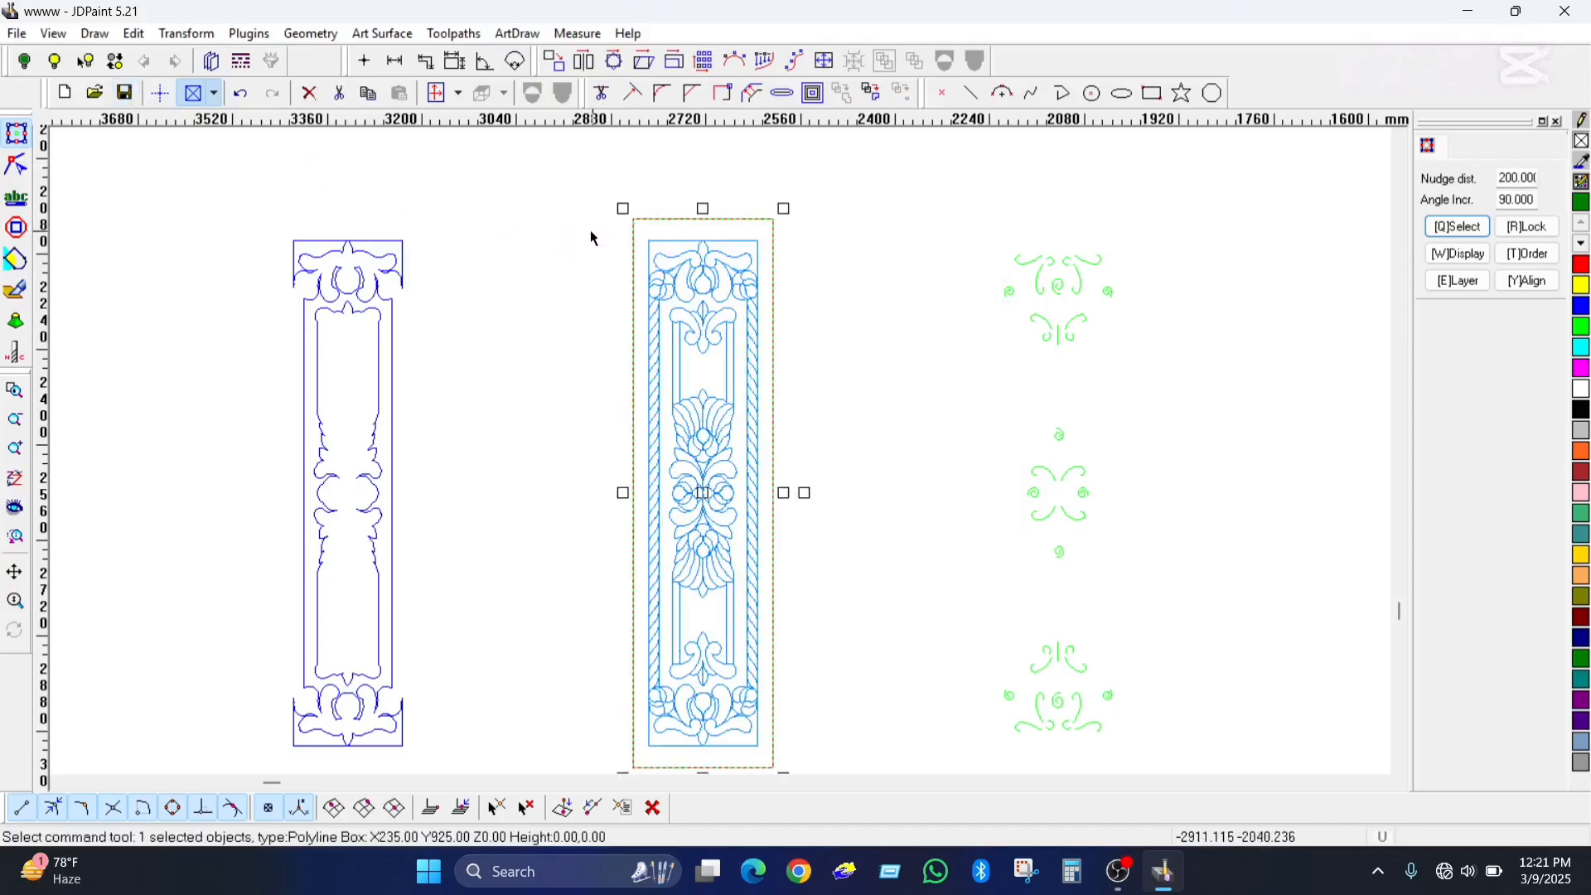
pyautogui.hotkey('ctrl', 'Right')
pyautogui.press('Right')
pyautogui.press('Right')
pyautogui.scroll(-2, 805, 307)
# Scale the green curves and their frame down together until the curves measure about 31 × 136 mm, and save the file.
pyautogui.keyDown('shift'); pyautogui.click(1004, 497); pyautogui.keyUp('shift')
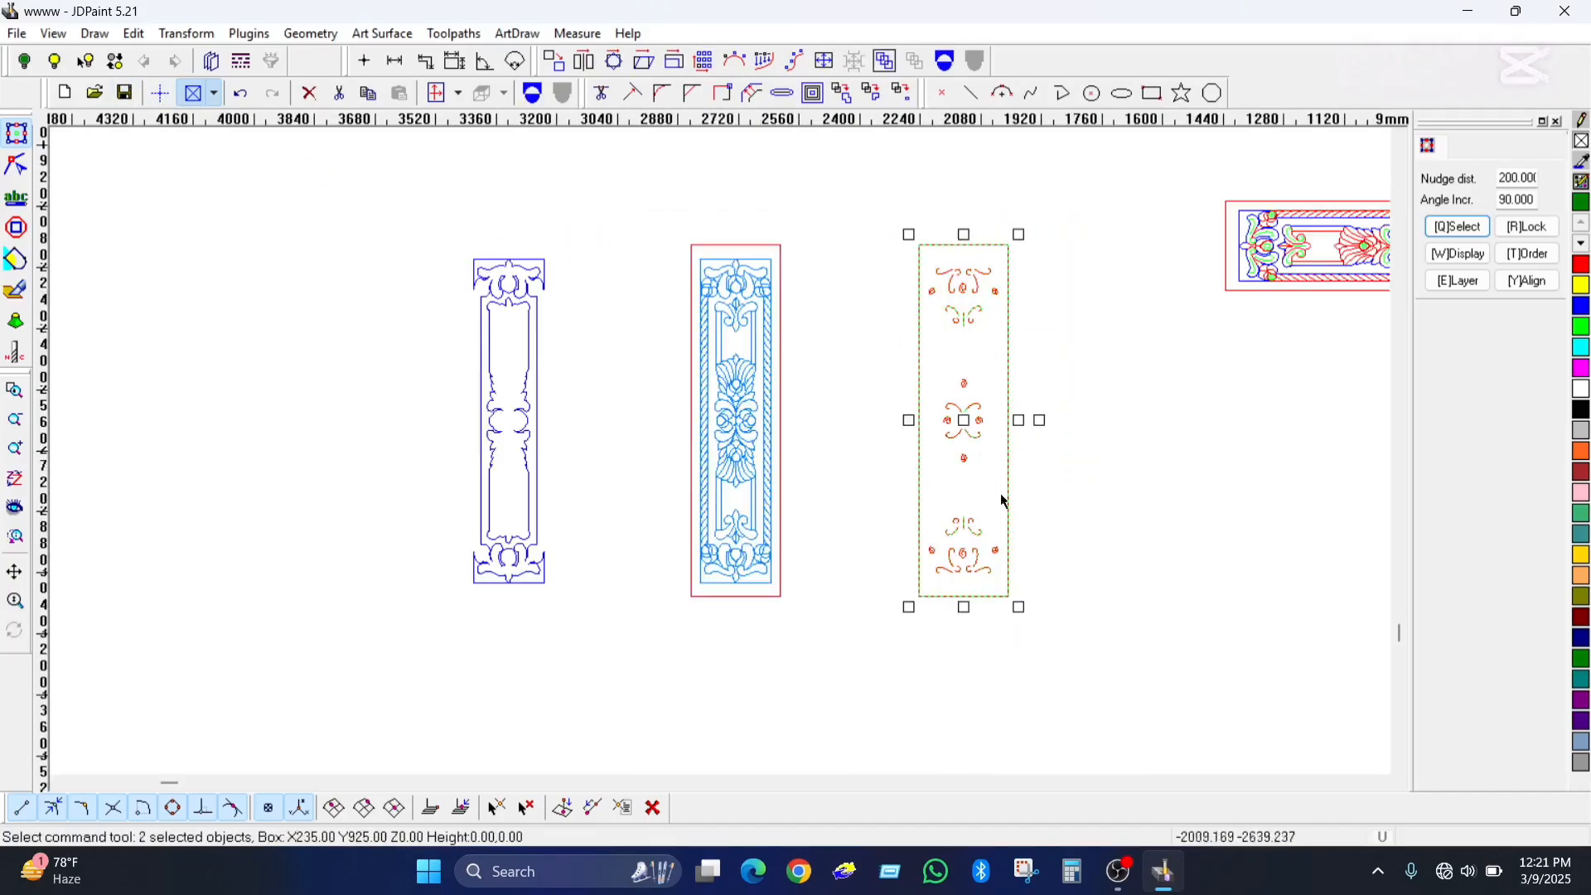
pyautogui.moveTo(1019, 609); pyautogui.dragTo(945, 318)
pyautogui.click(1046, 361)
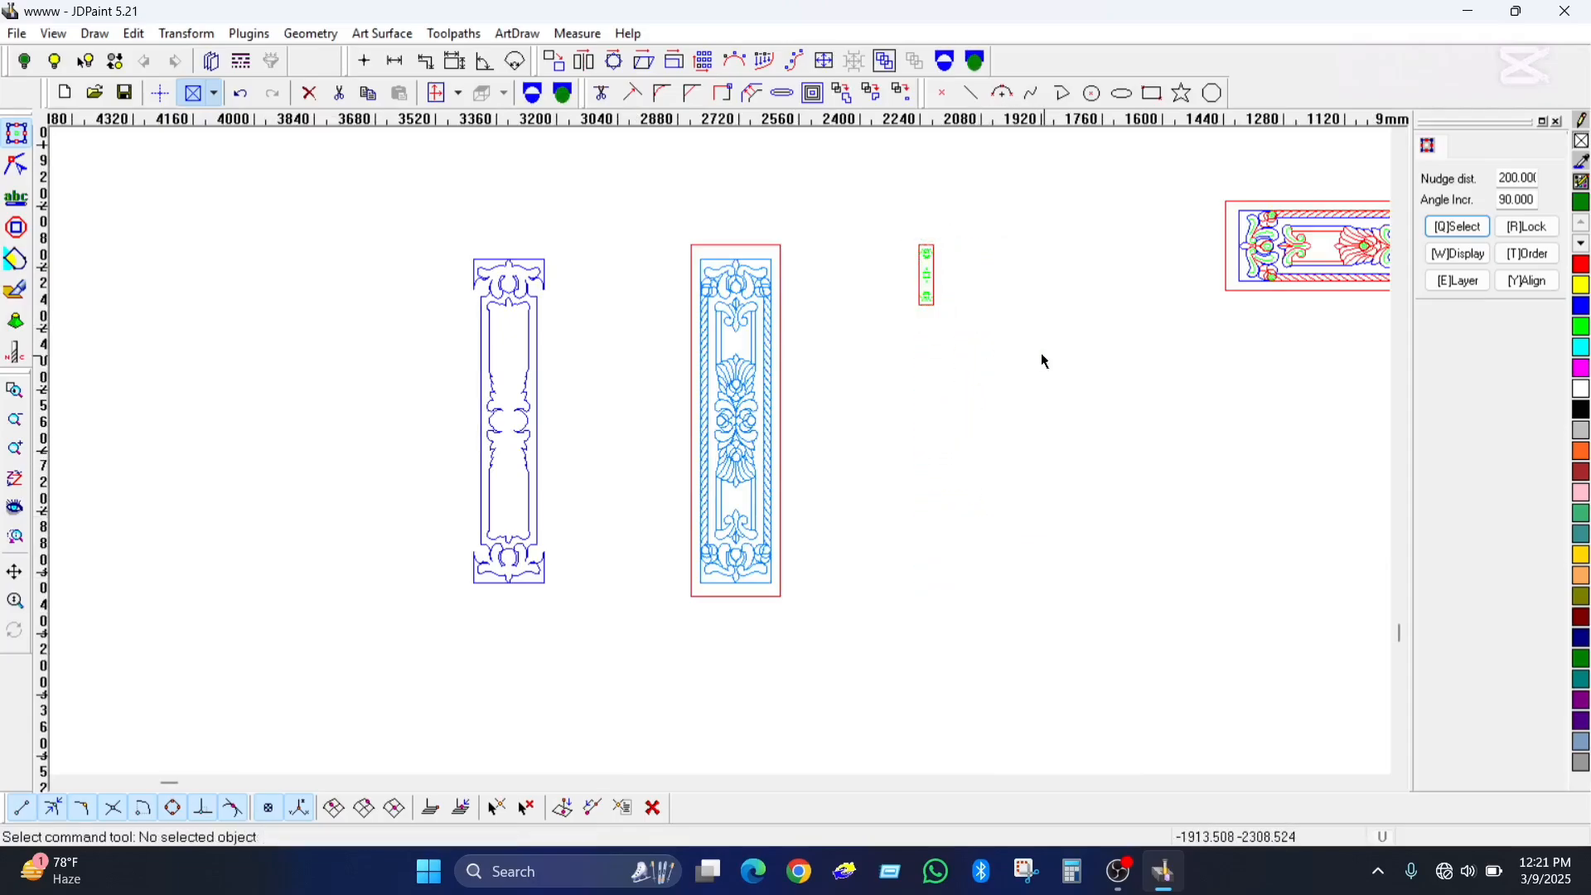
pyautogui.click(126, 92)
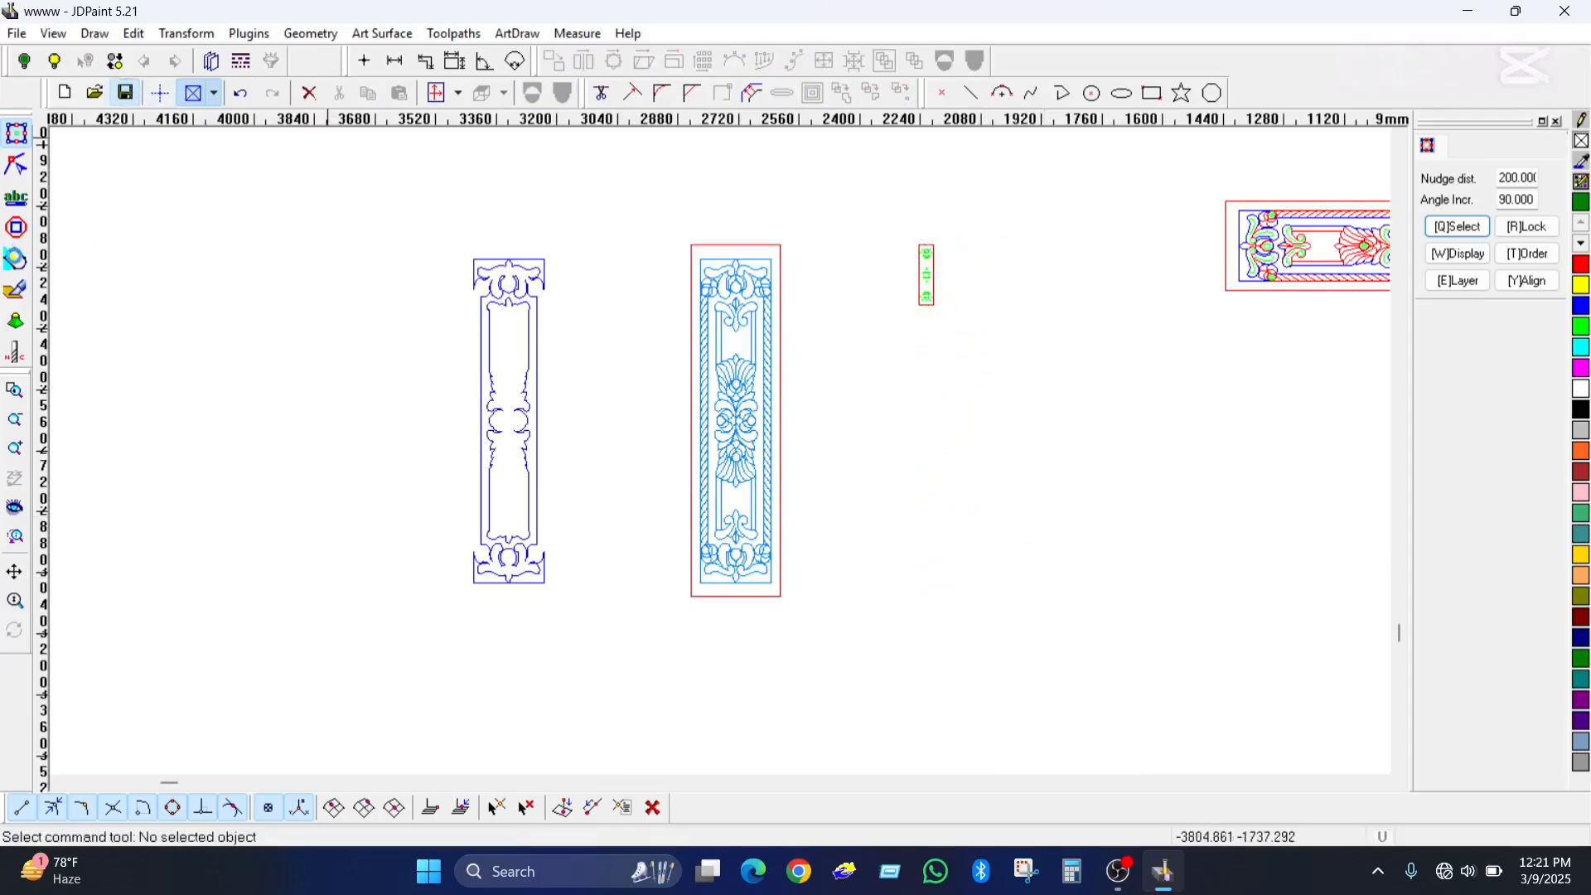
# Create a virtual sculpting model from the scaled green curves with margin 2, XY step 0.1, ceiling 12 and floor 0.
pyautogui.click(16, 293)
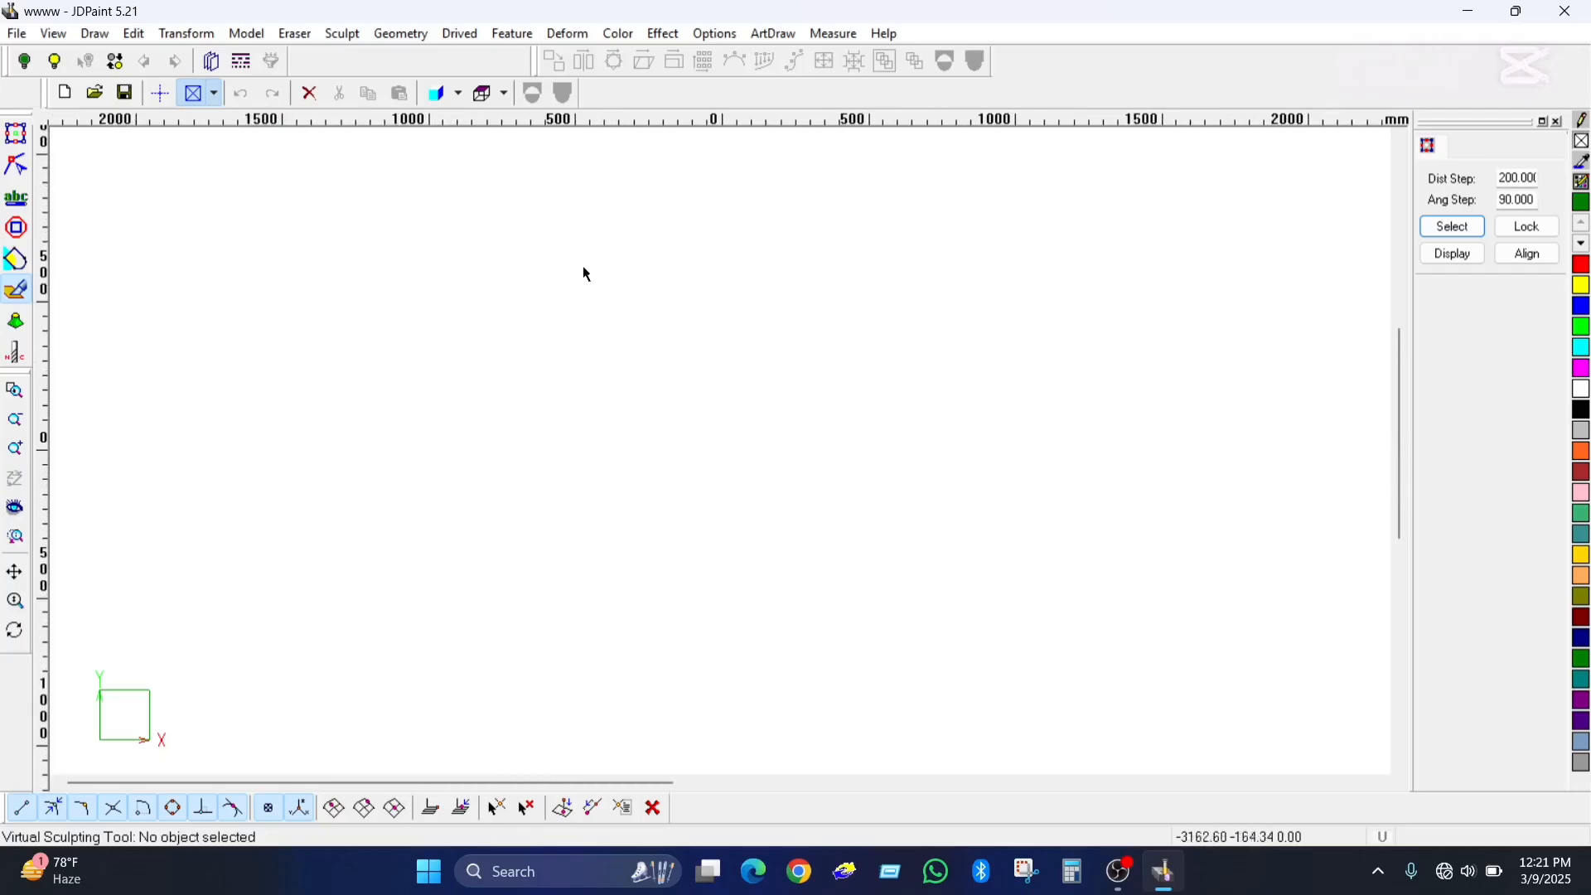
pyautogui.scroll(8, 657, 505)
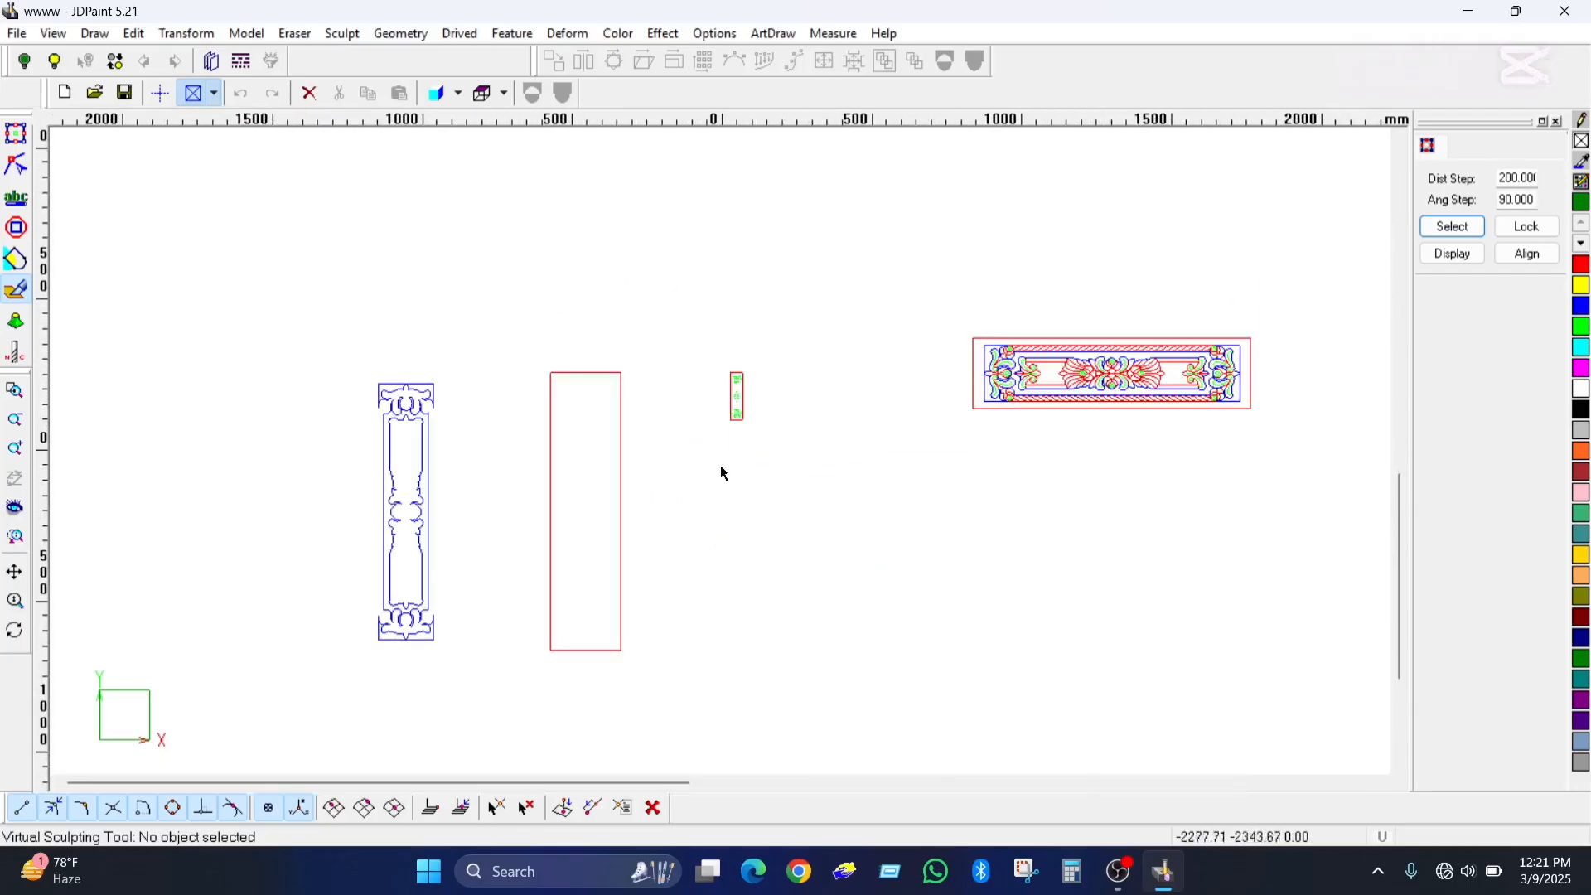
pyautogui.click(743, 381)
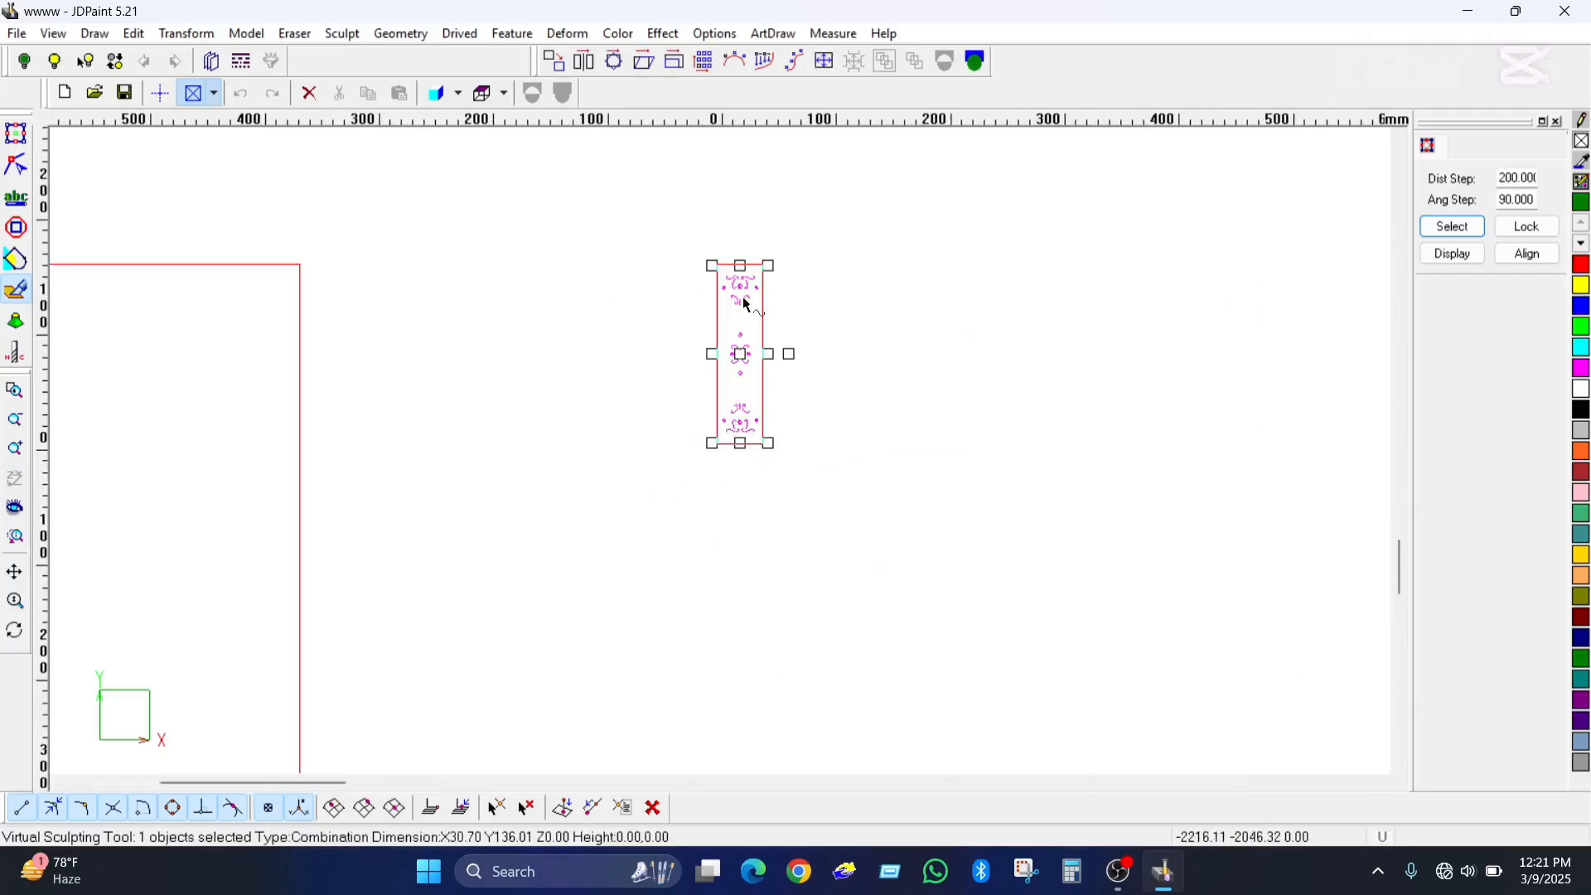
pyautogui.click(261, 38)
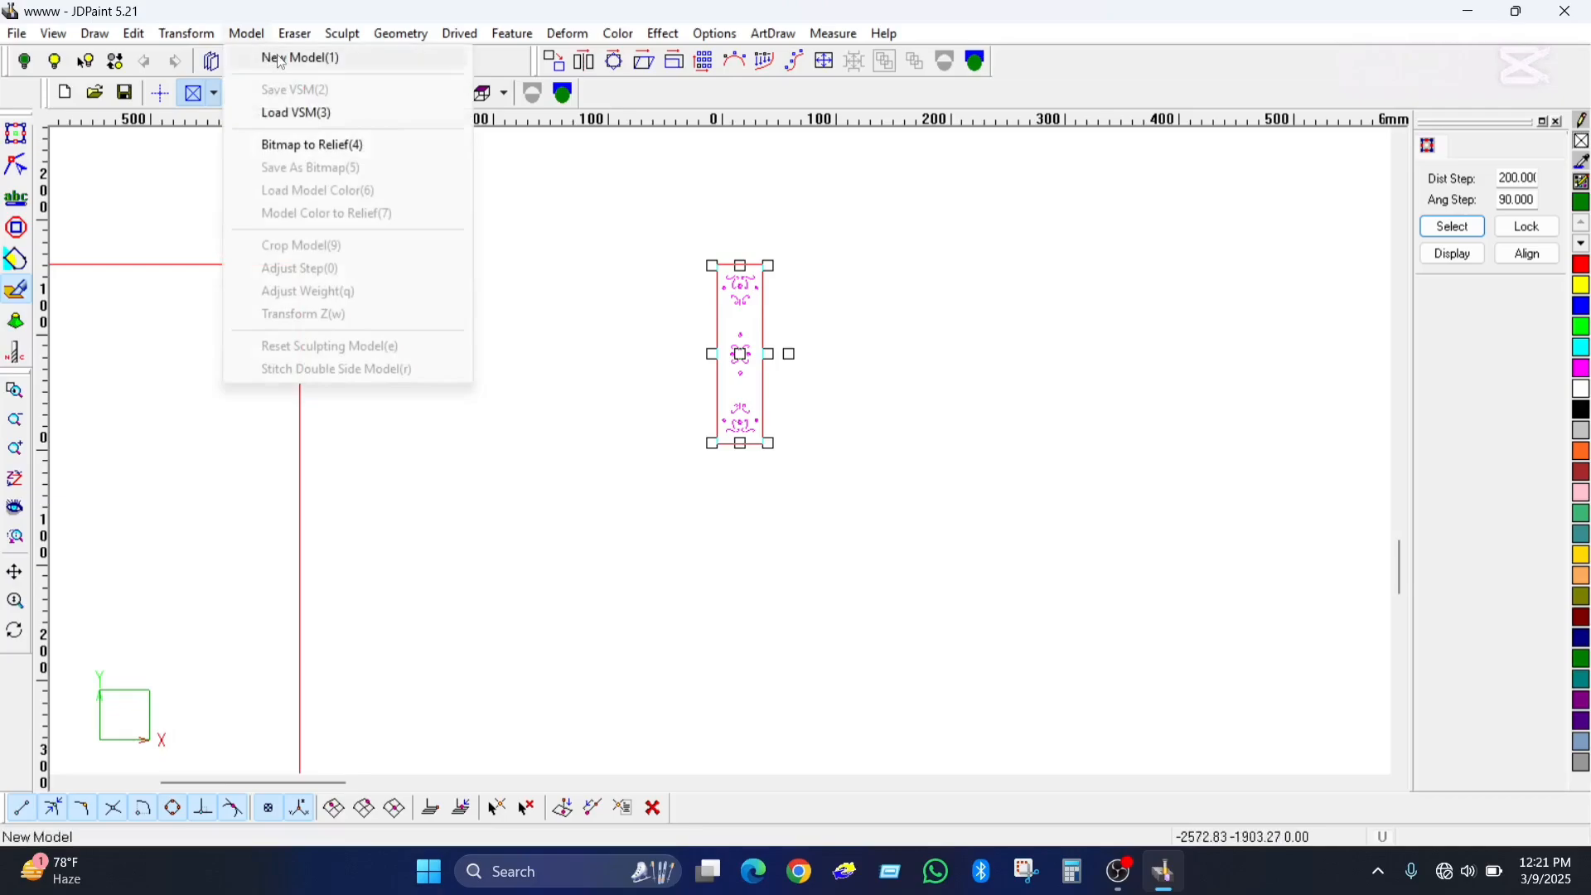
pyautogui.click(281, 58)
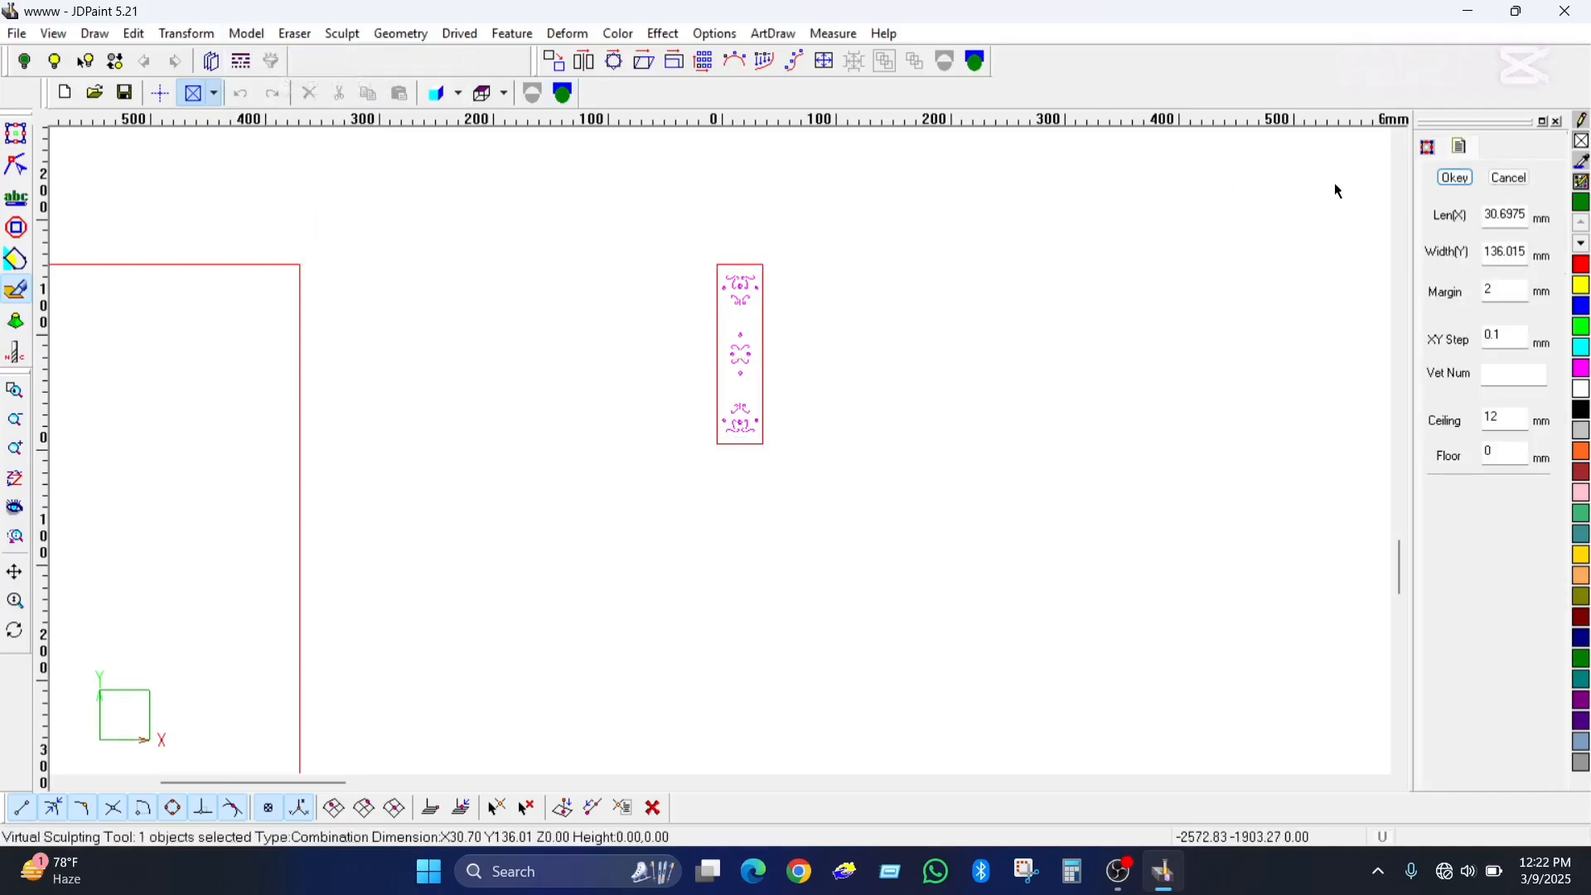
pyautogui.click(1456, 178)
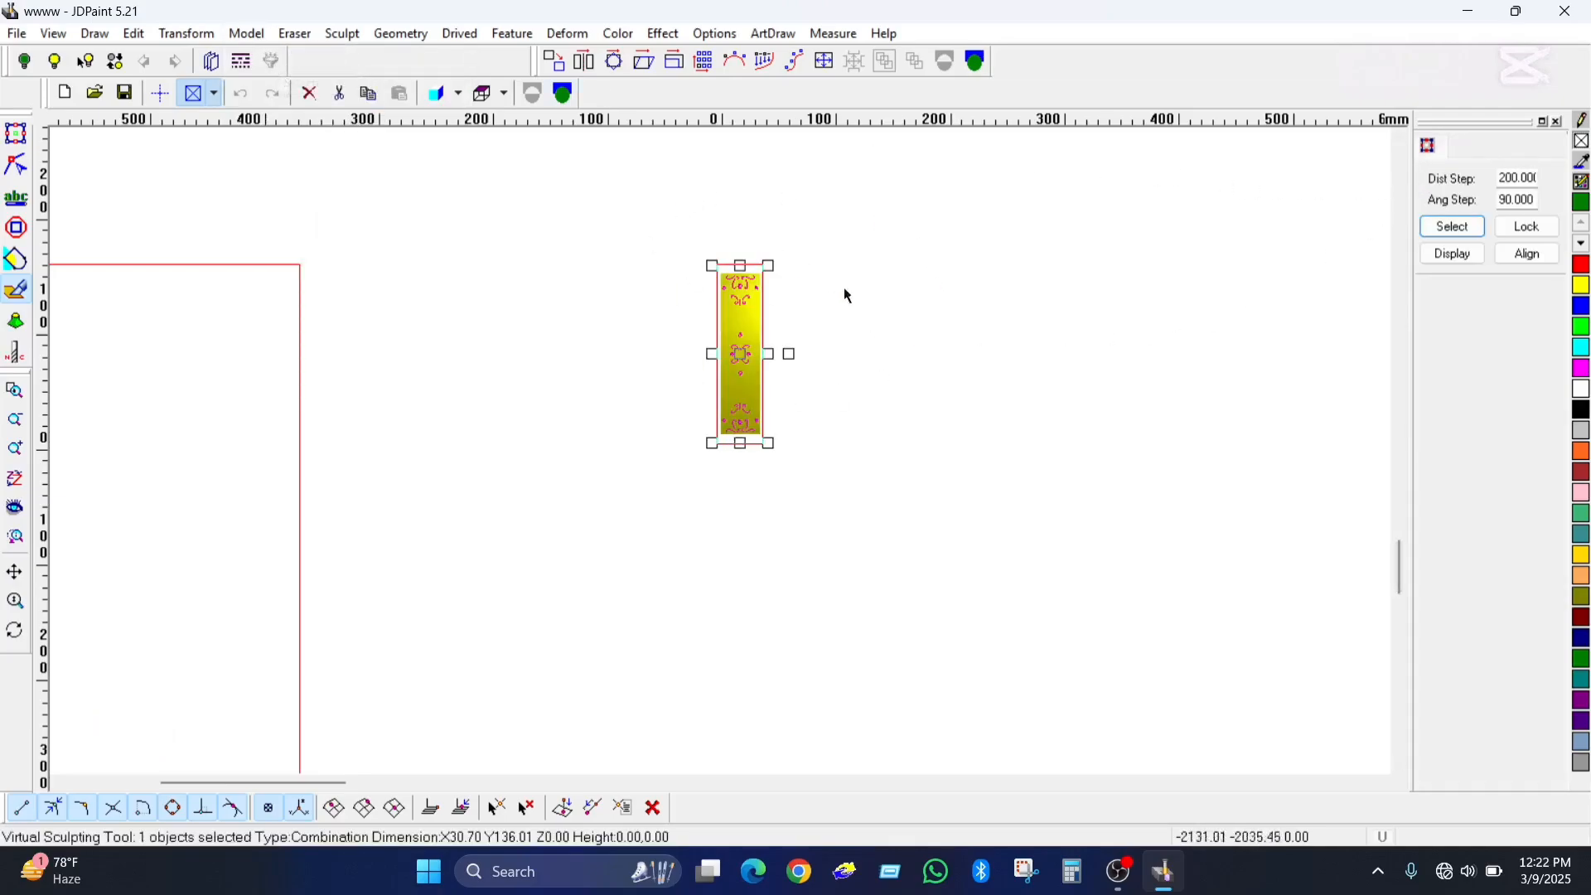
# Carve the model's curves with Wire Cornering: radius 3, shaft 3, base 0.3, angle 22, Create NC Path enabled and Big Head Small Tail strokes.
pyautogui.click(342, 37)
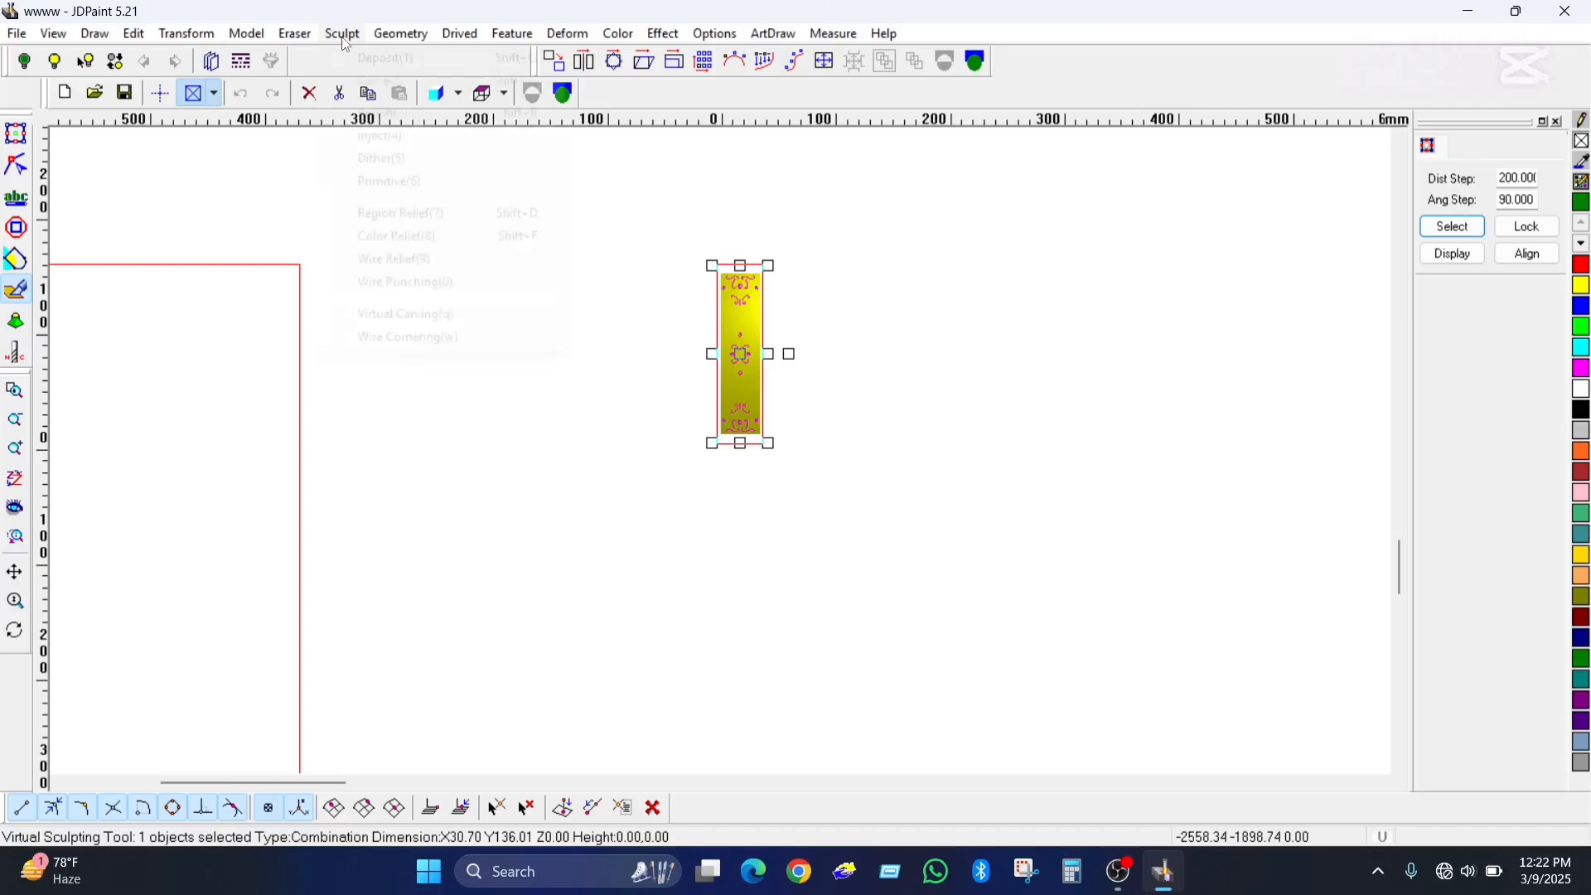
pyautogui.click(430, 338)
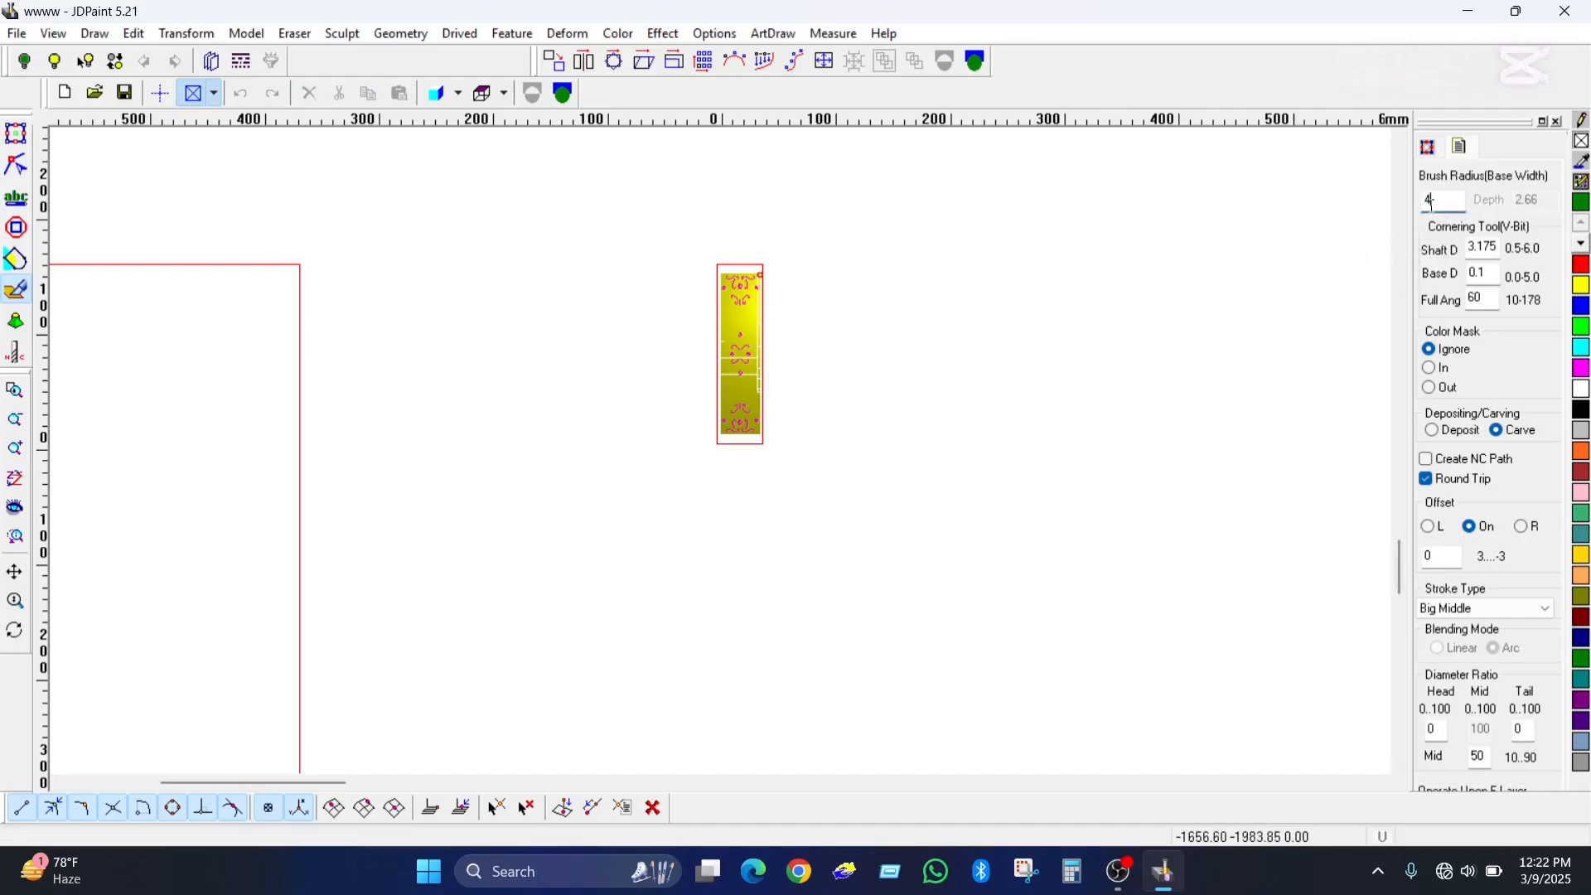
pyautogui.doubleClick(1476, 249)
pyautogui.write('3')
pyautogui.press('Tab')
pyautogui.click(1434, 608)
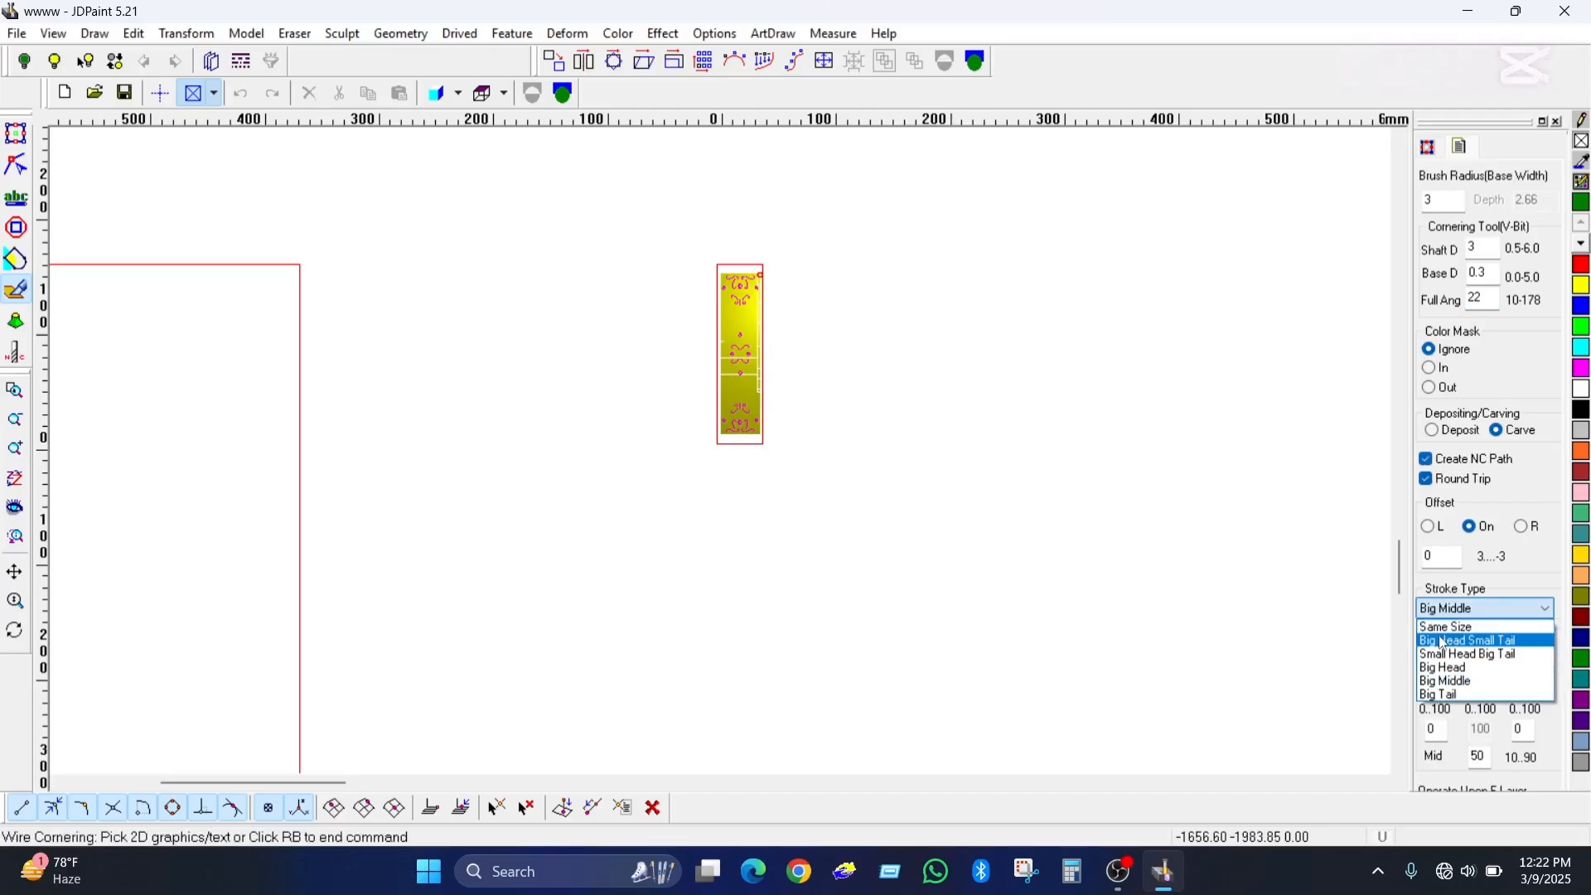
pyautogui.click(1444, 642)
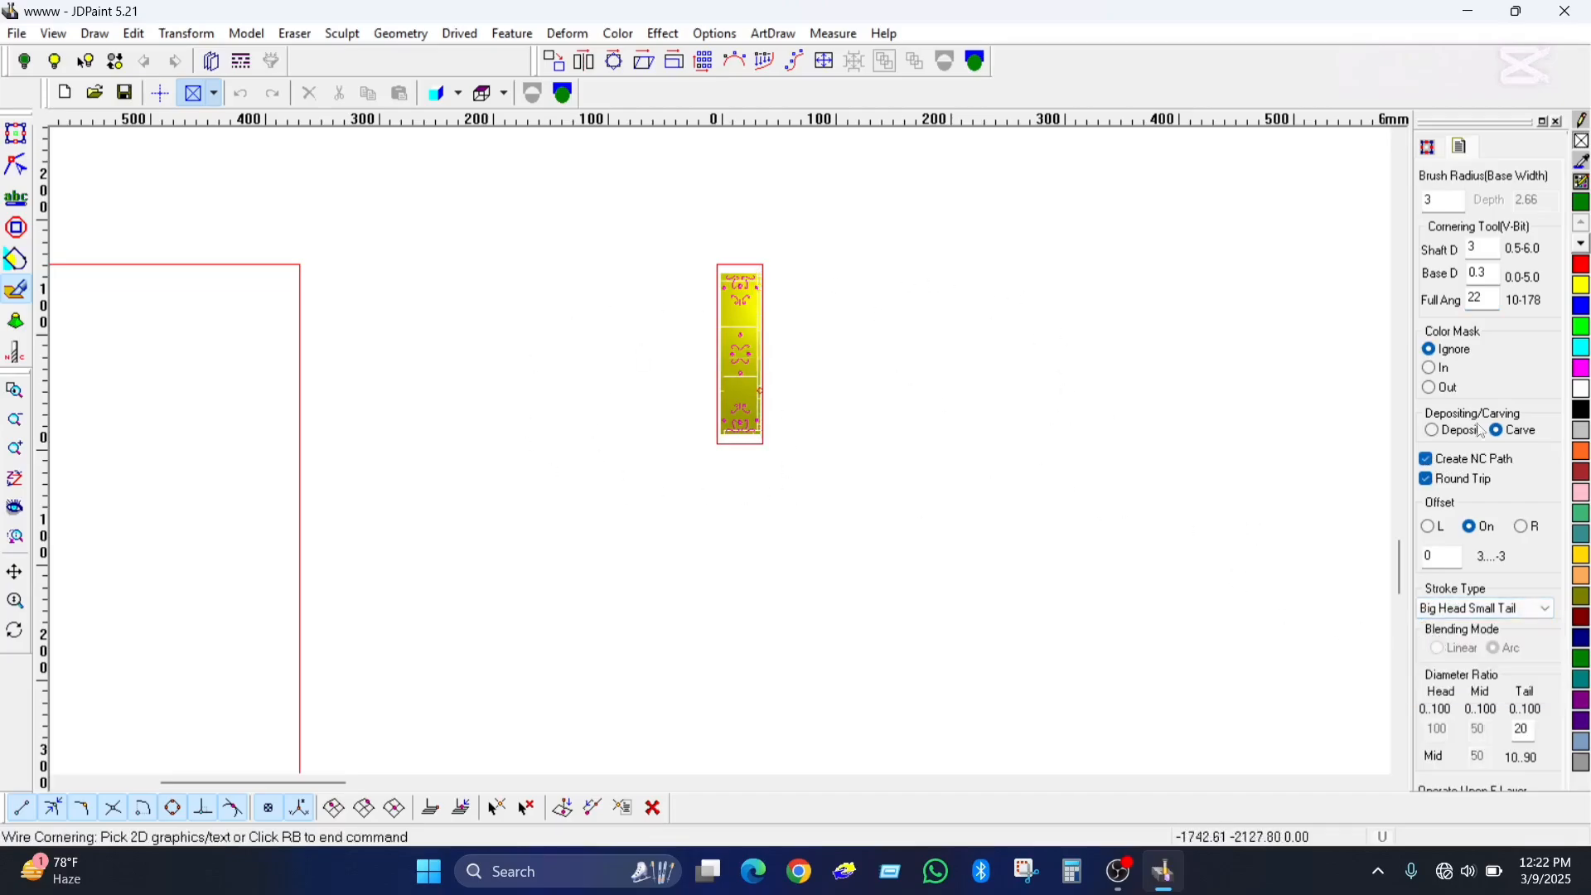
pyautogui.click(748, 316)
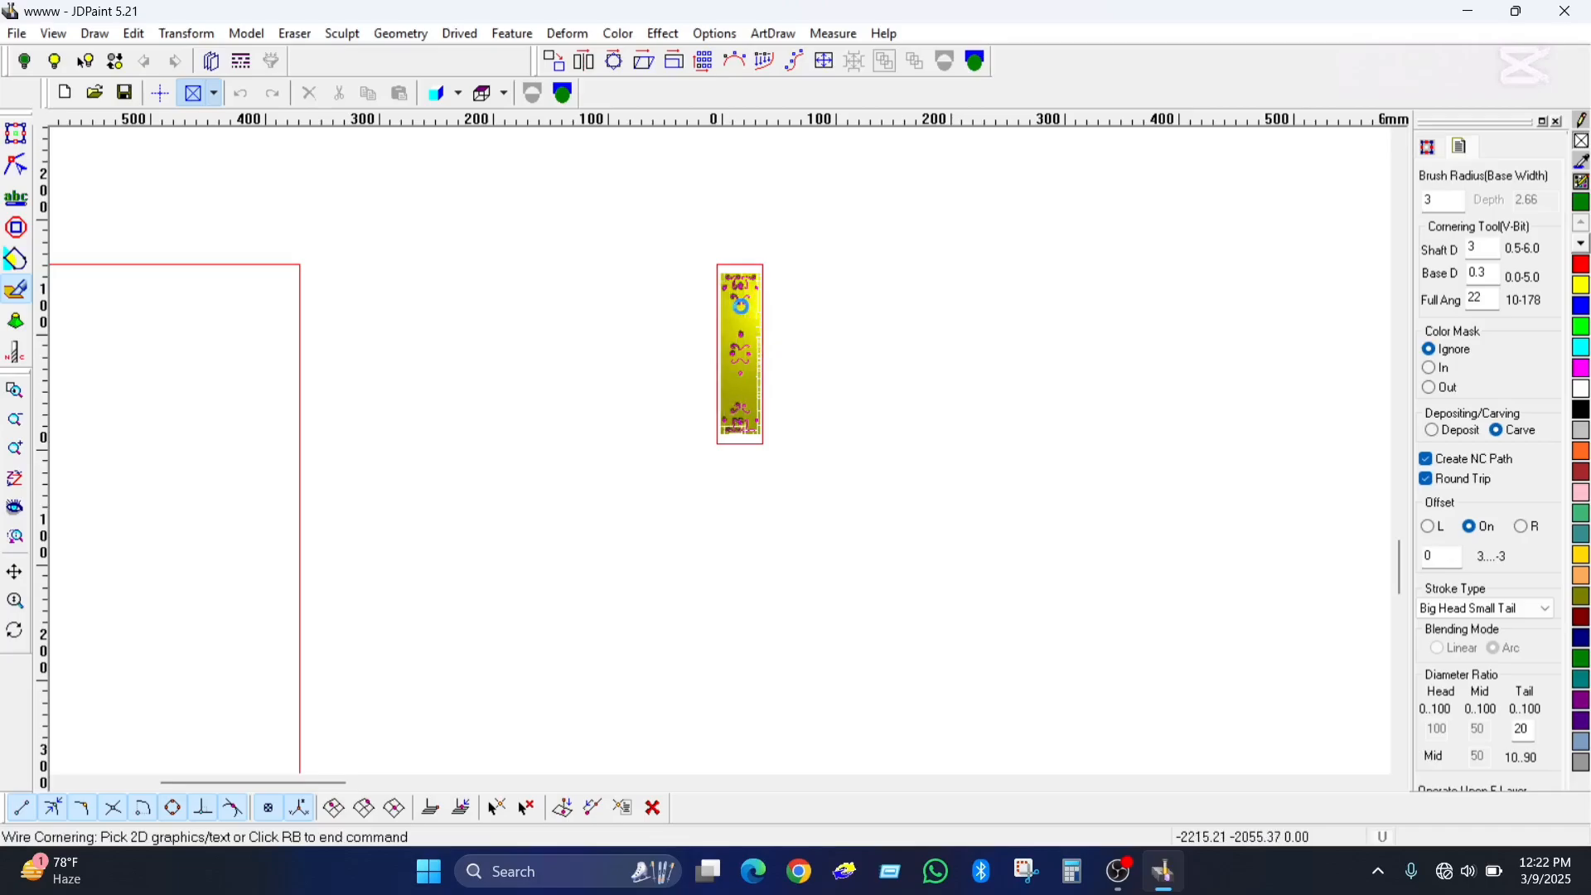
pyautogui.rightClick(748, 315)
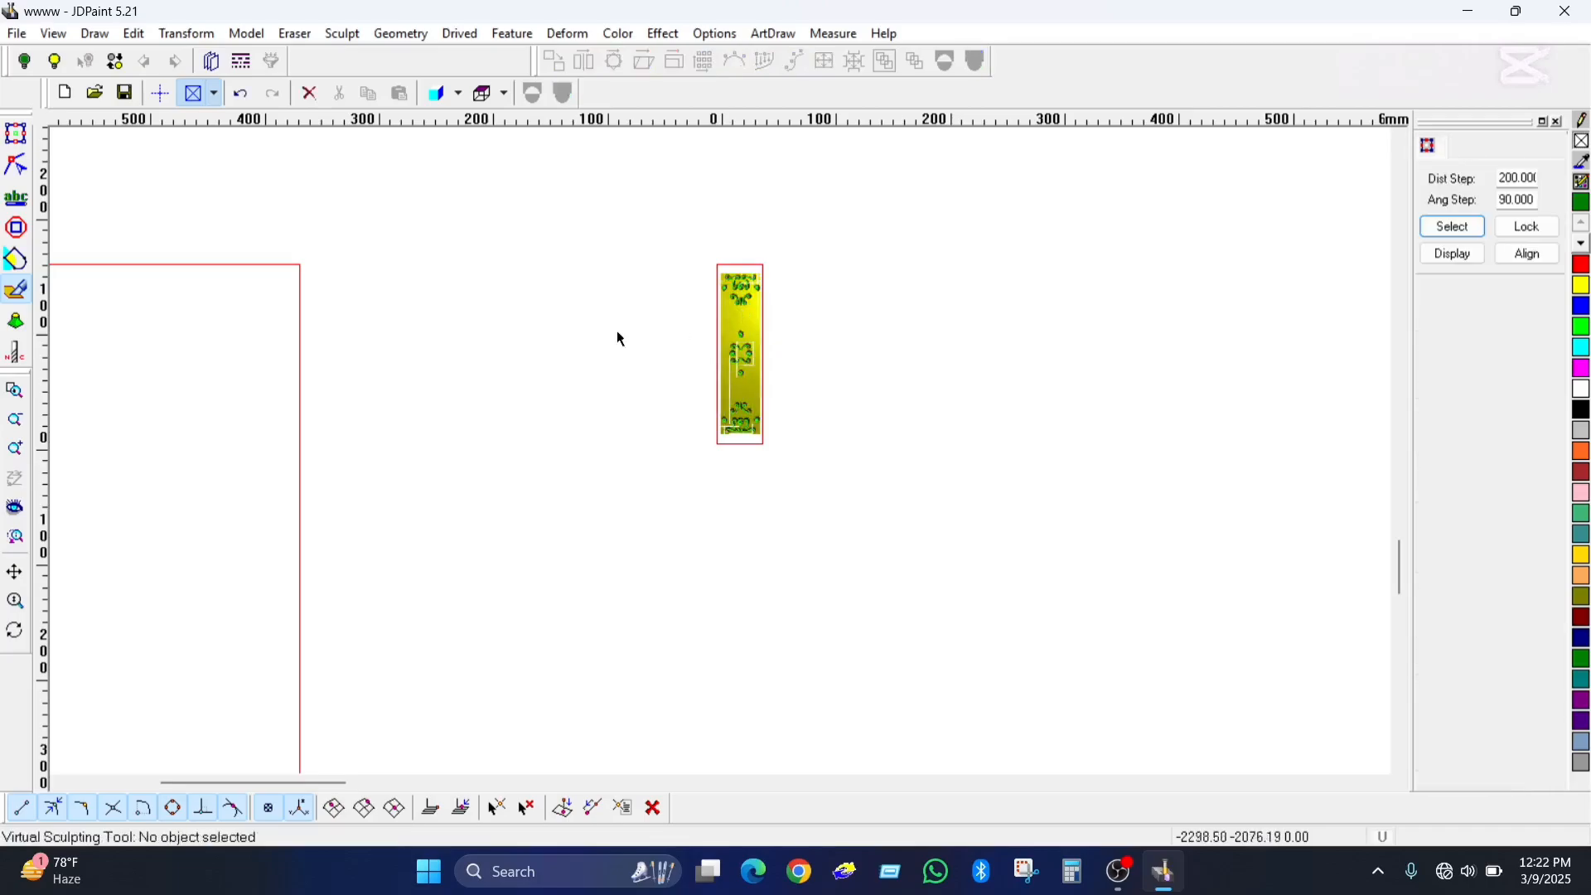
# Leave virtual sculpting and delete the relief surface inside the small frame, keeping the cornering toolpaths.
pyautogui.click(19, 133)
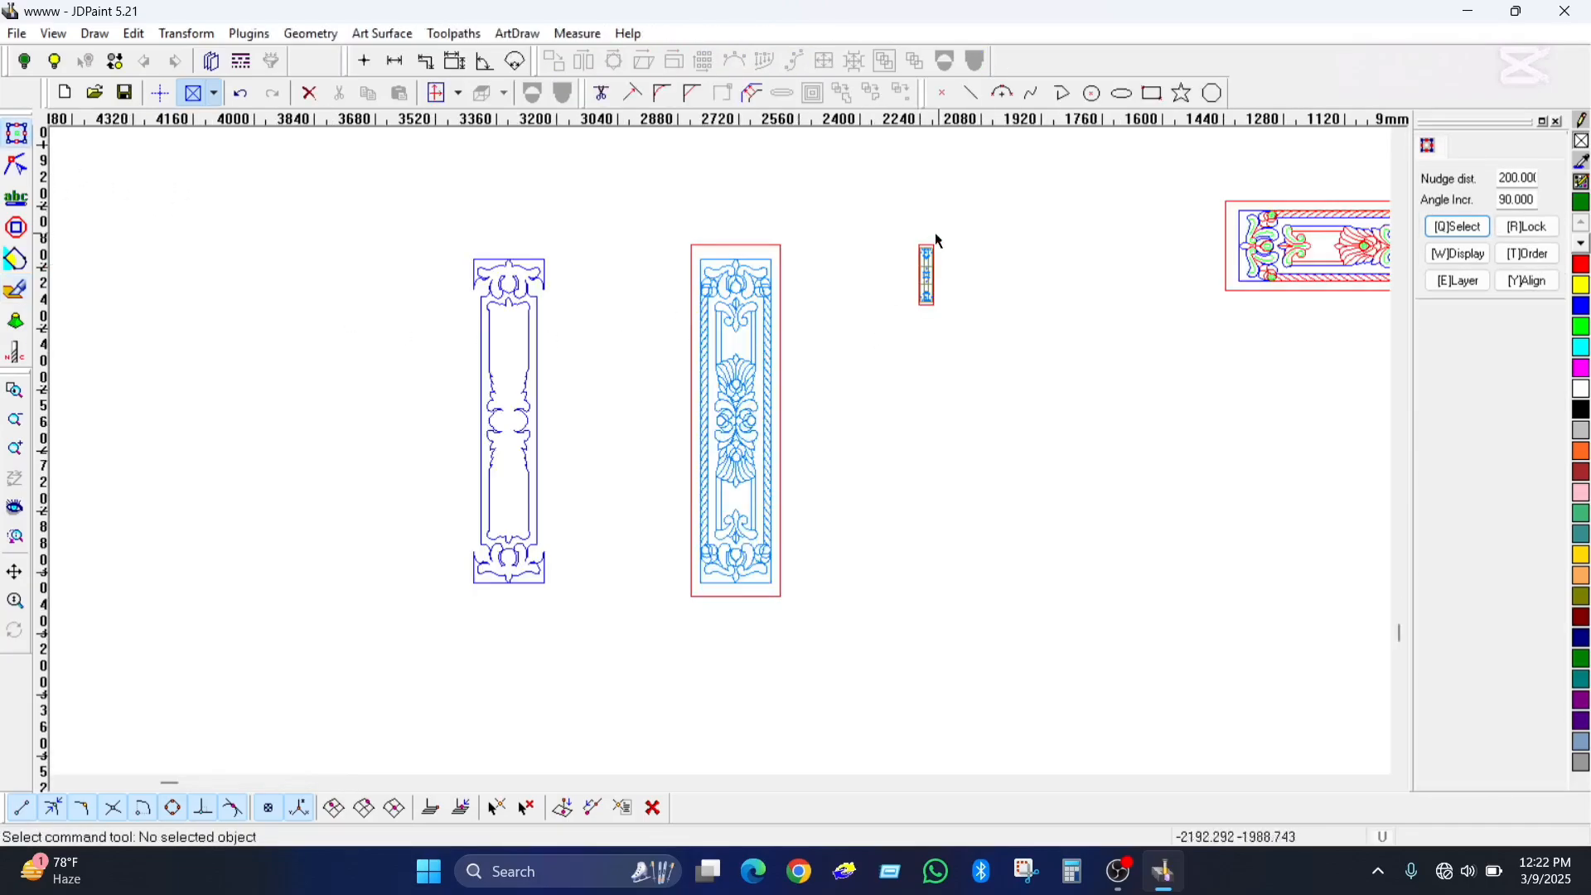
pyautogui.scroll(9, 929, 255)
pyautogui.scroll(-3, 668, 276)
pyautogui.click(668, 276)
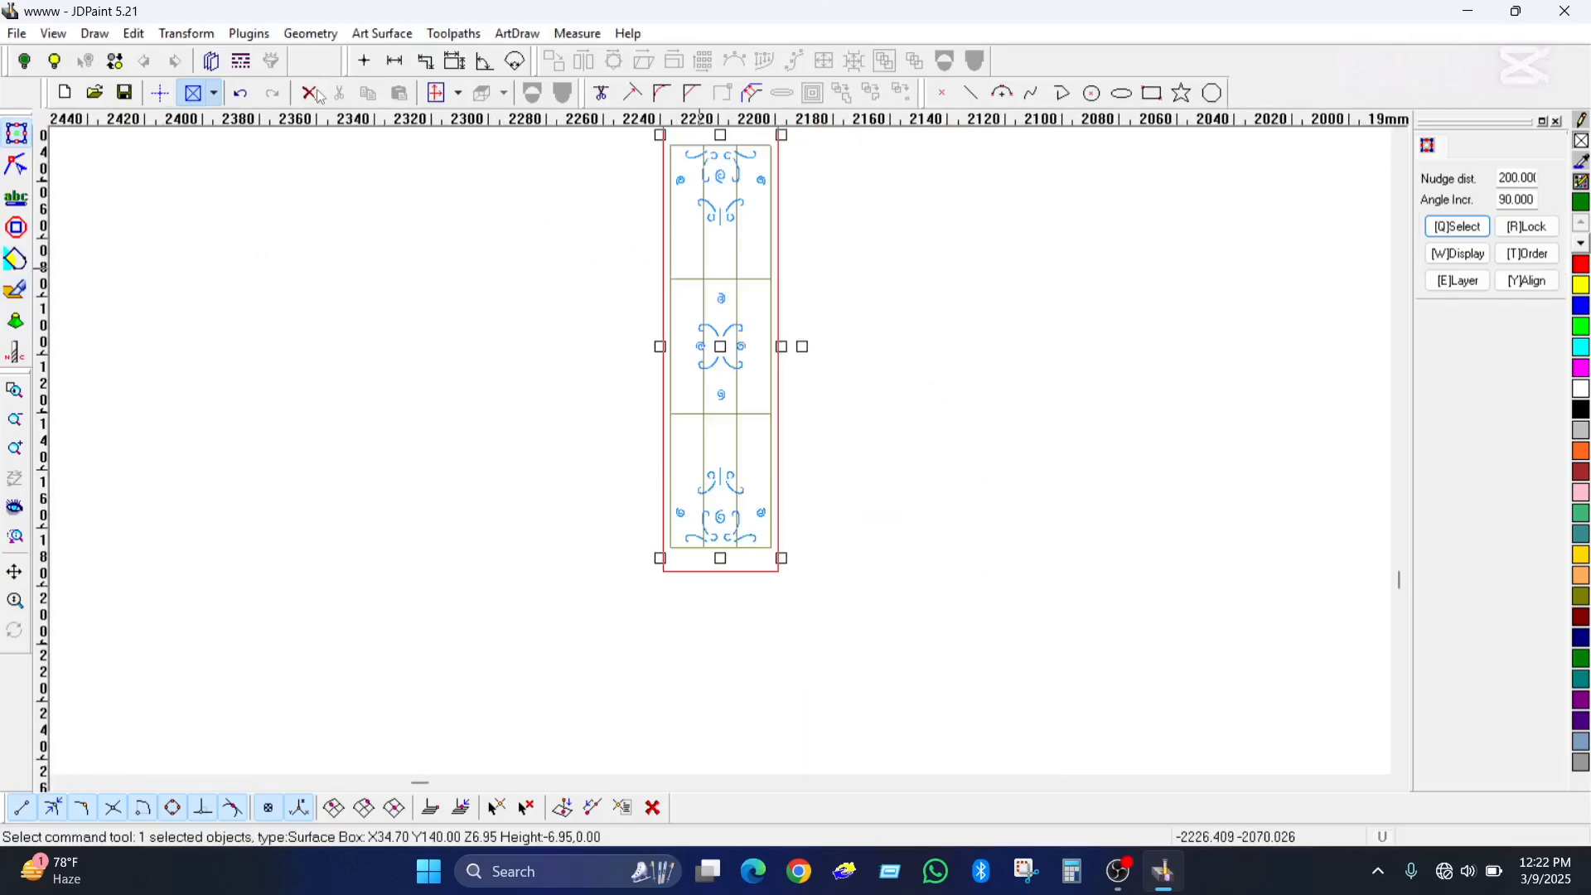
pyautogui.click(962, 312)
# Make the small frame and its cornering paths the same size as the large panel's red frame, in both directions as one entity.
pyautogui.scroll(-3, 962, 312)
pyautogui.moveTo(819, 212); pyautogui.dragTo(938, 494)
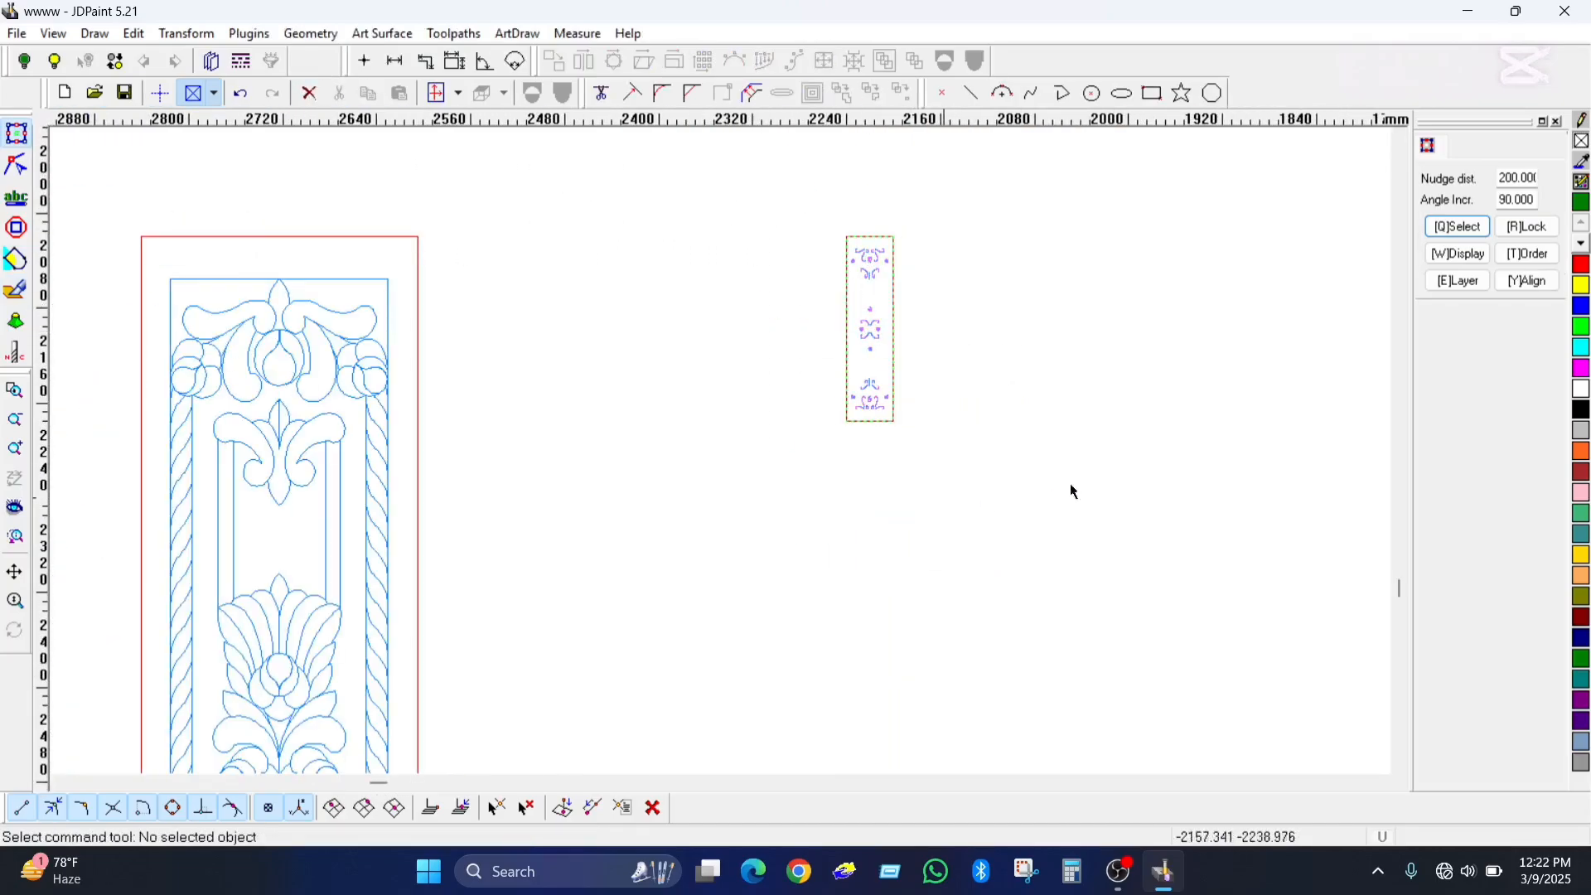
pyautogui.scroll(-2, 882, 282)
pyautogui.click(825, 60)
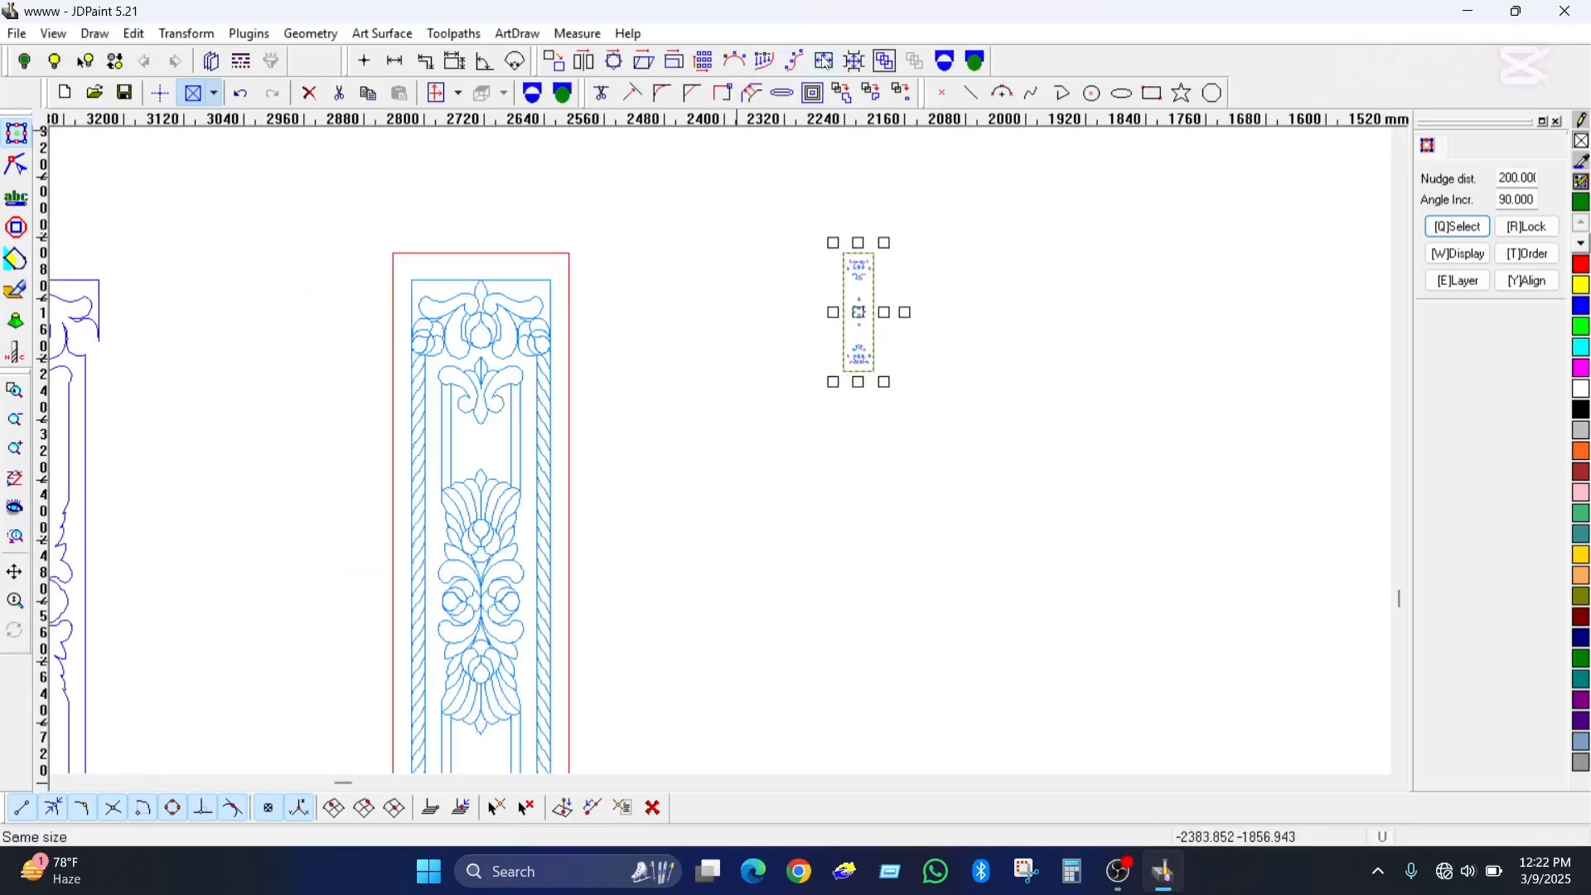
pyautogui.click(567, 258)
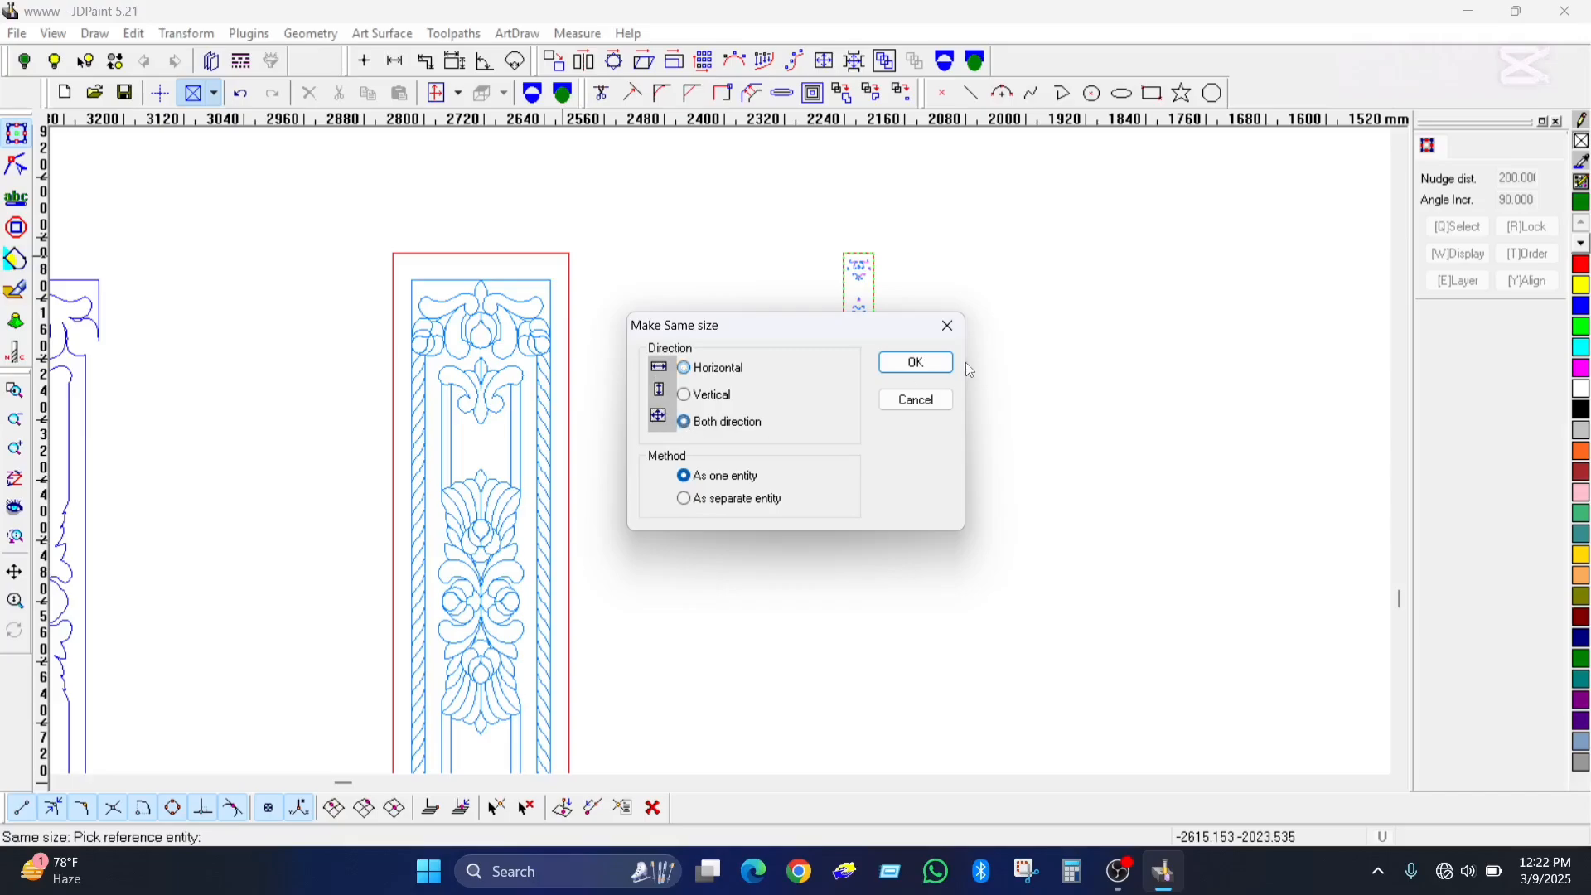
pyautogui.click(917, 362)
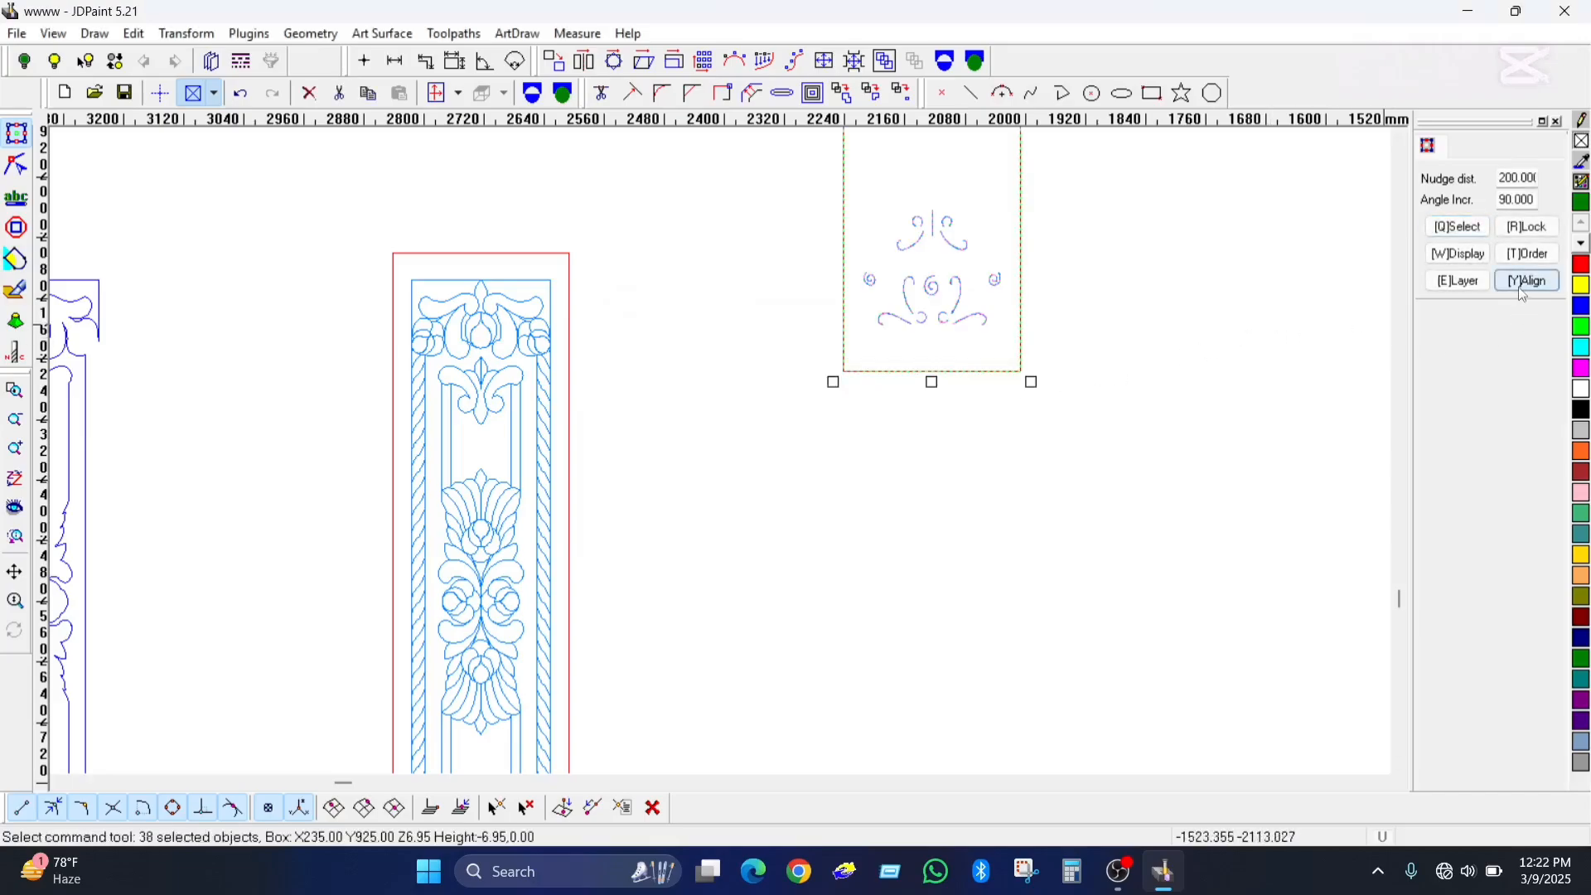
# Align the enlarged cornering paths and frame to the large panel's red frame, centred horizontally and vertically as one object.
pyautogui.click(1522, 286)
pyautogui.click(1504, 439)
pyautogui.click(568, 258)
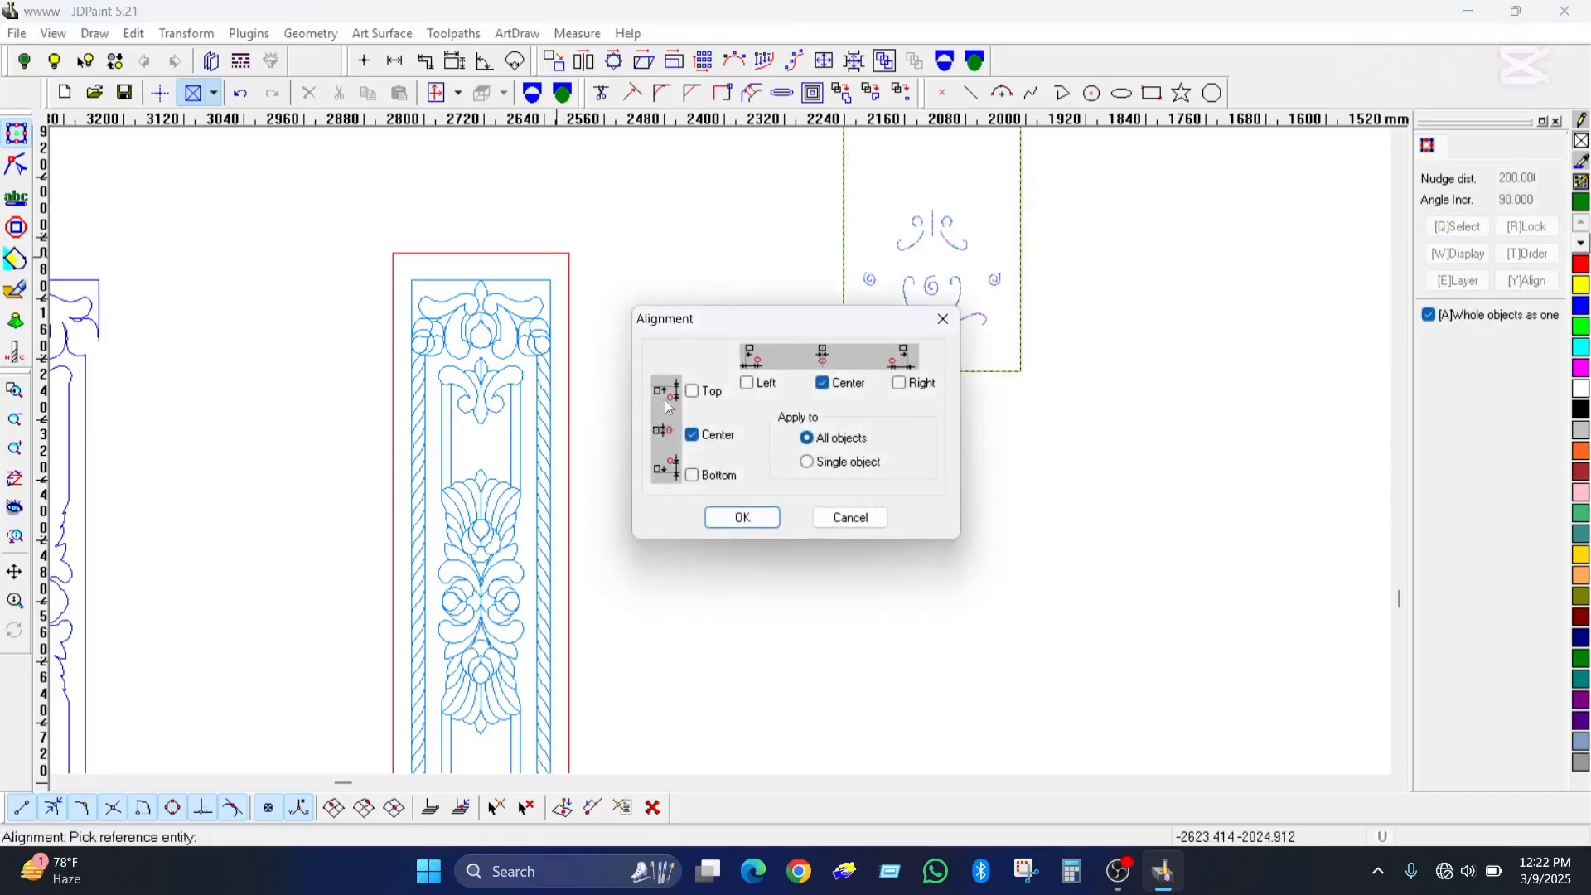
pyautogui.click(742, 517)
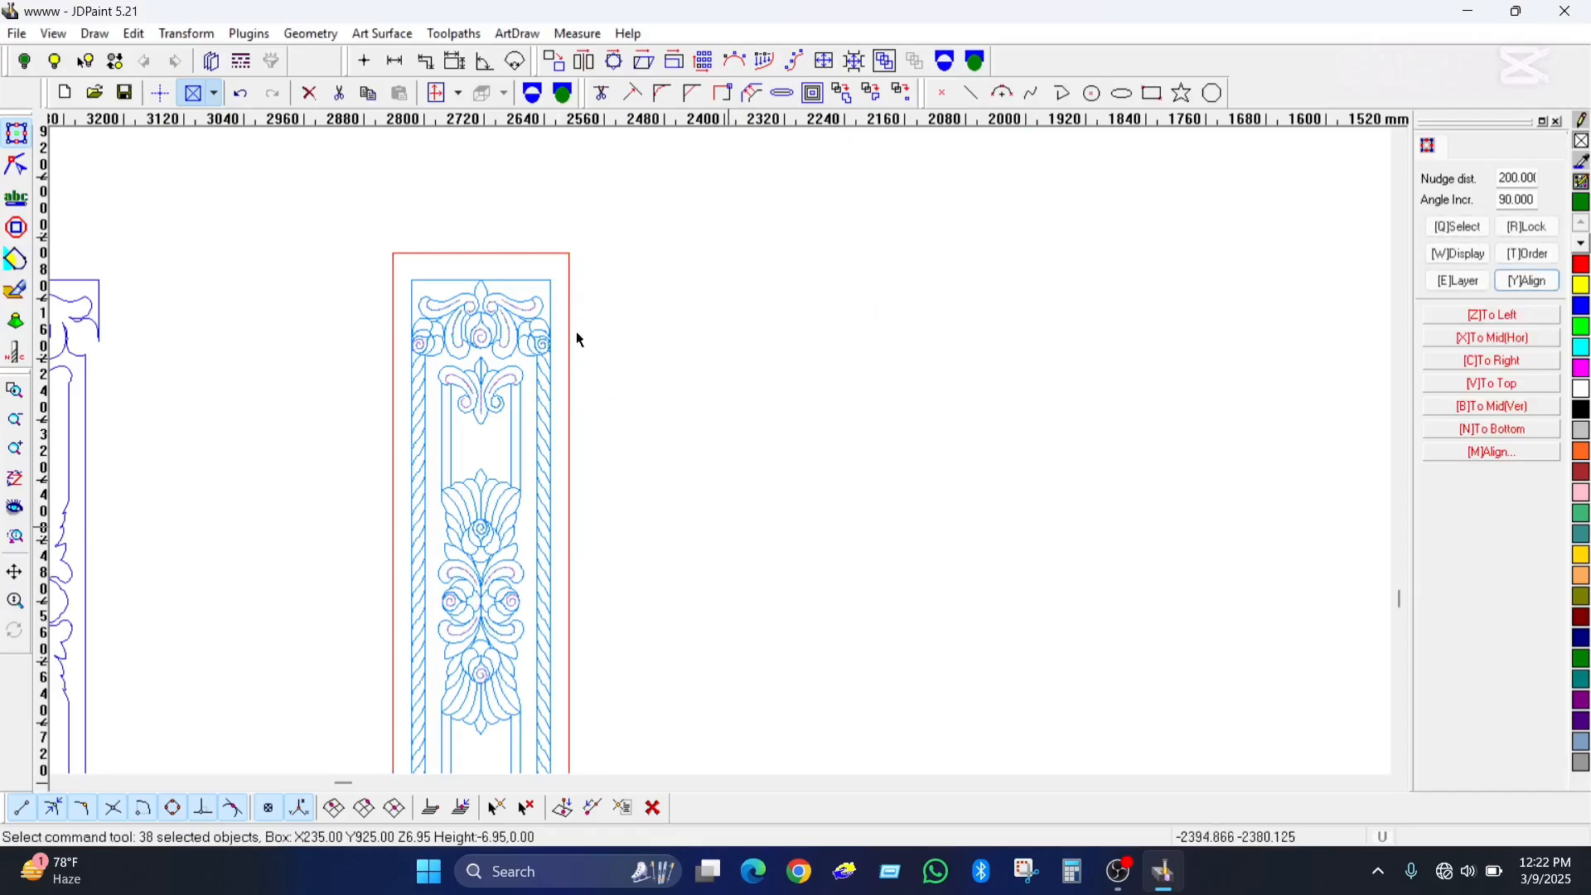
pyautogui.click(568, 299)
pyautogui.scroll(-2, 704, 272)
pyautogui.click(692, 284)
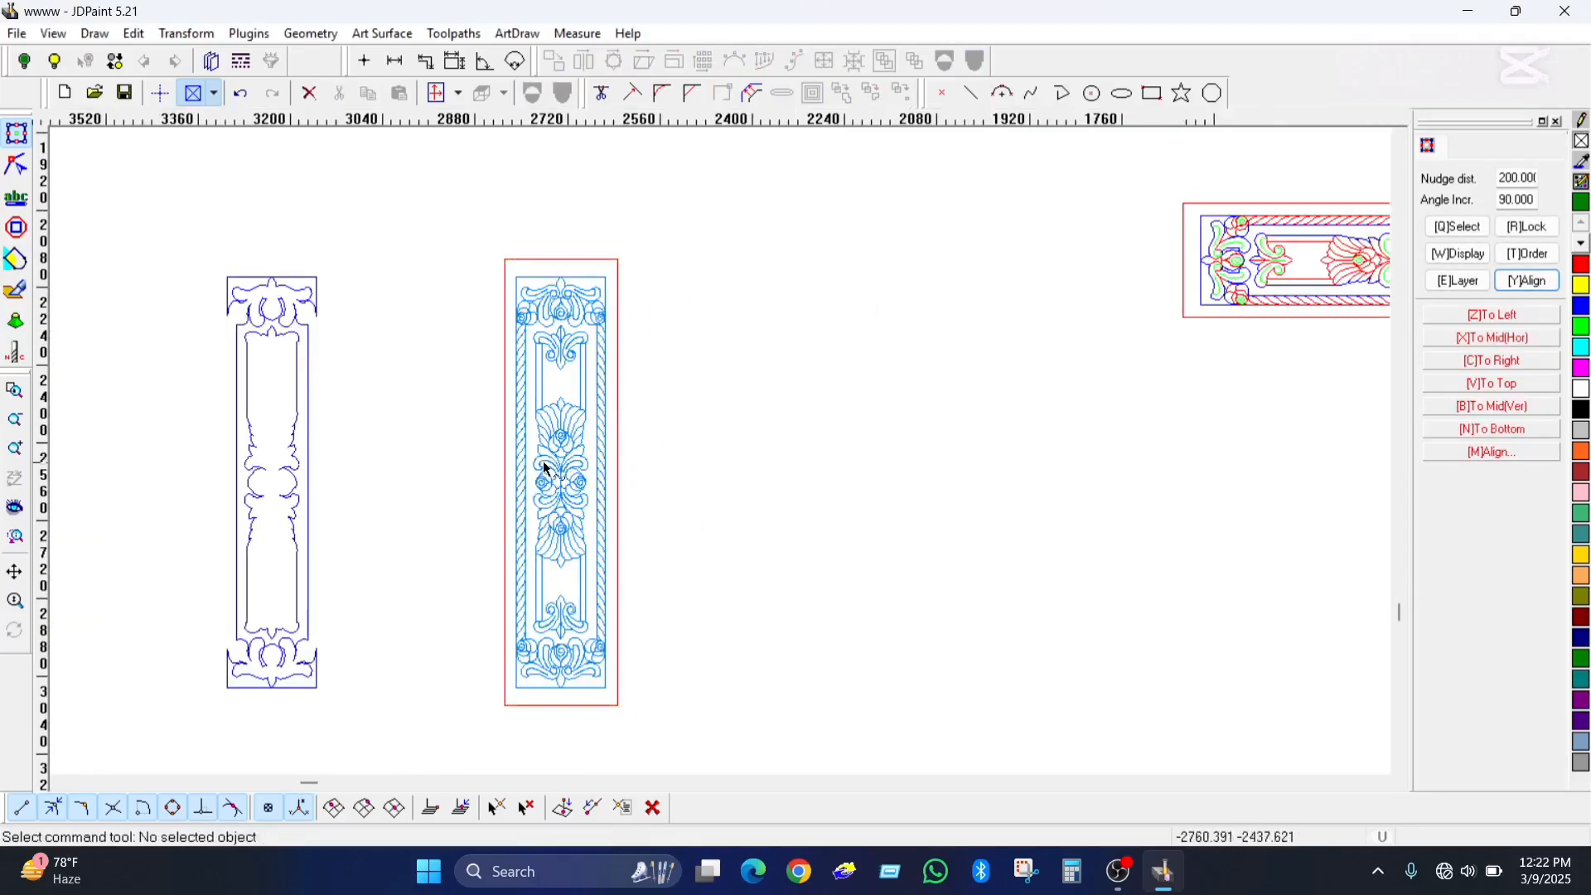
# Select the toolpaths inside the red frame and export them as "Dower=Design18mm Hap" in a new folder under All File.
pyautogui.scroll(2, 544, 462)
pyautogui.scroll(-1, 621, 336)
pyautogui.moveTo(497, 203); pyautogui.dragTo(711, 739)
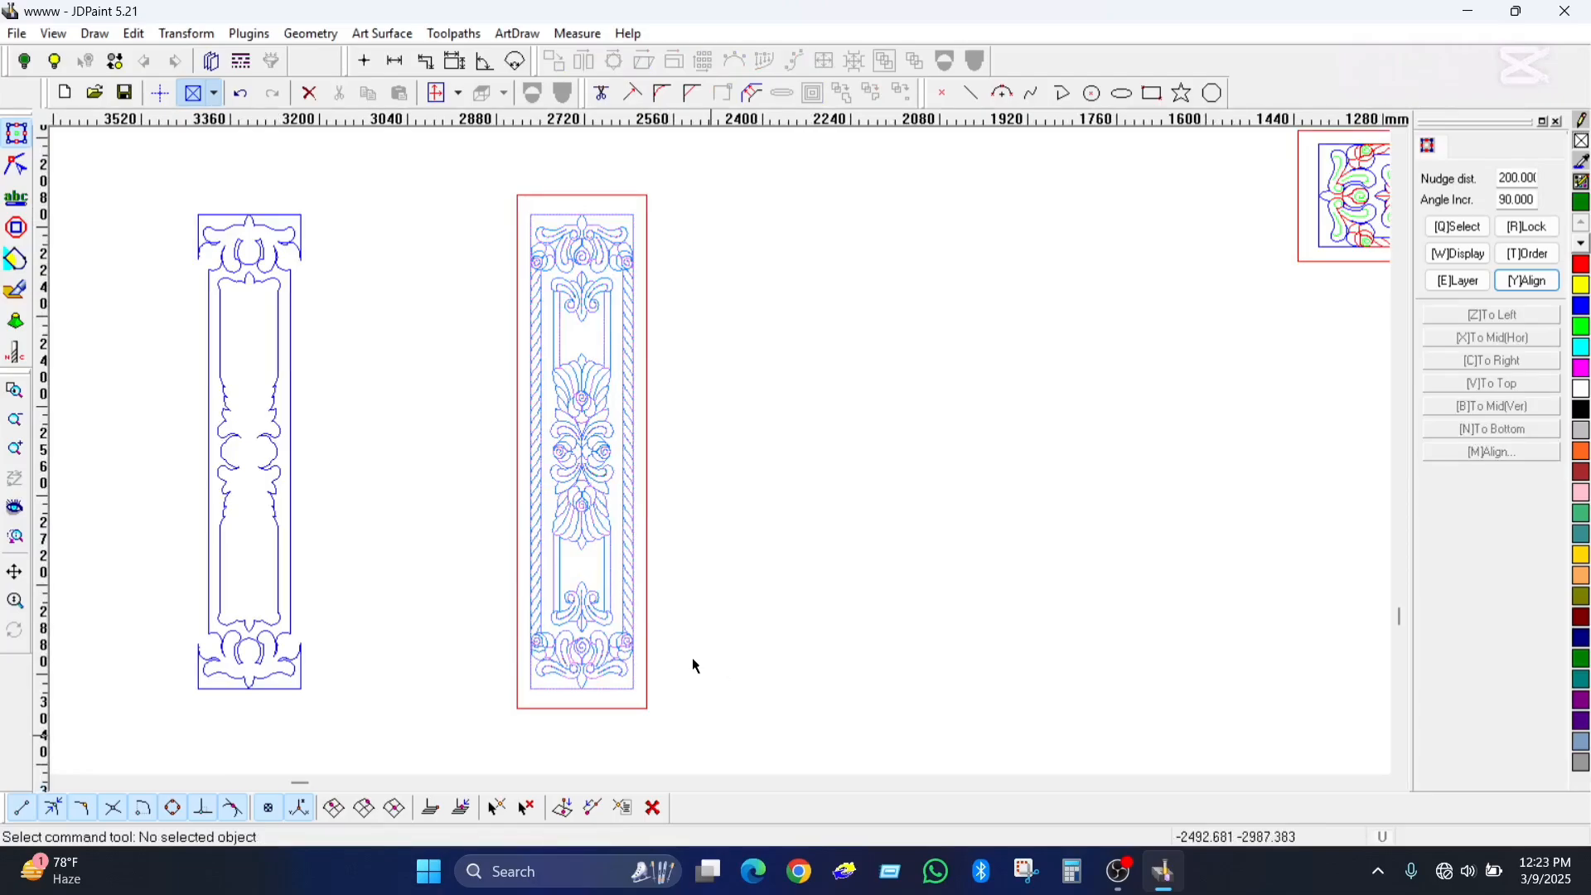
pyautogui.scroll(3, 547, 479)
pyautogui.click(454, 31)
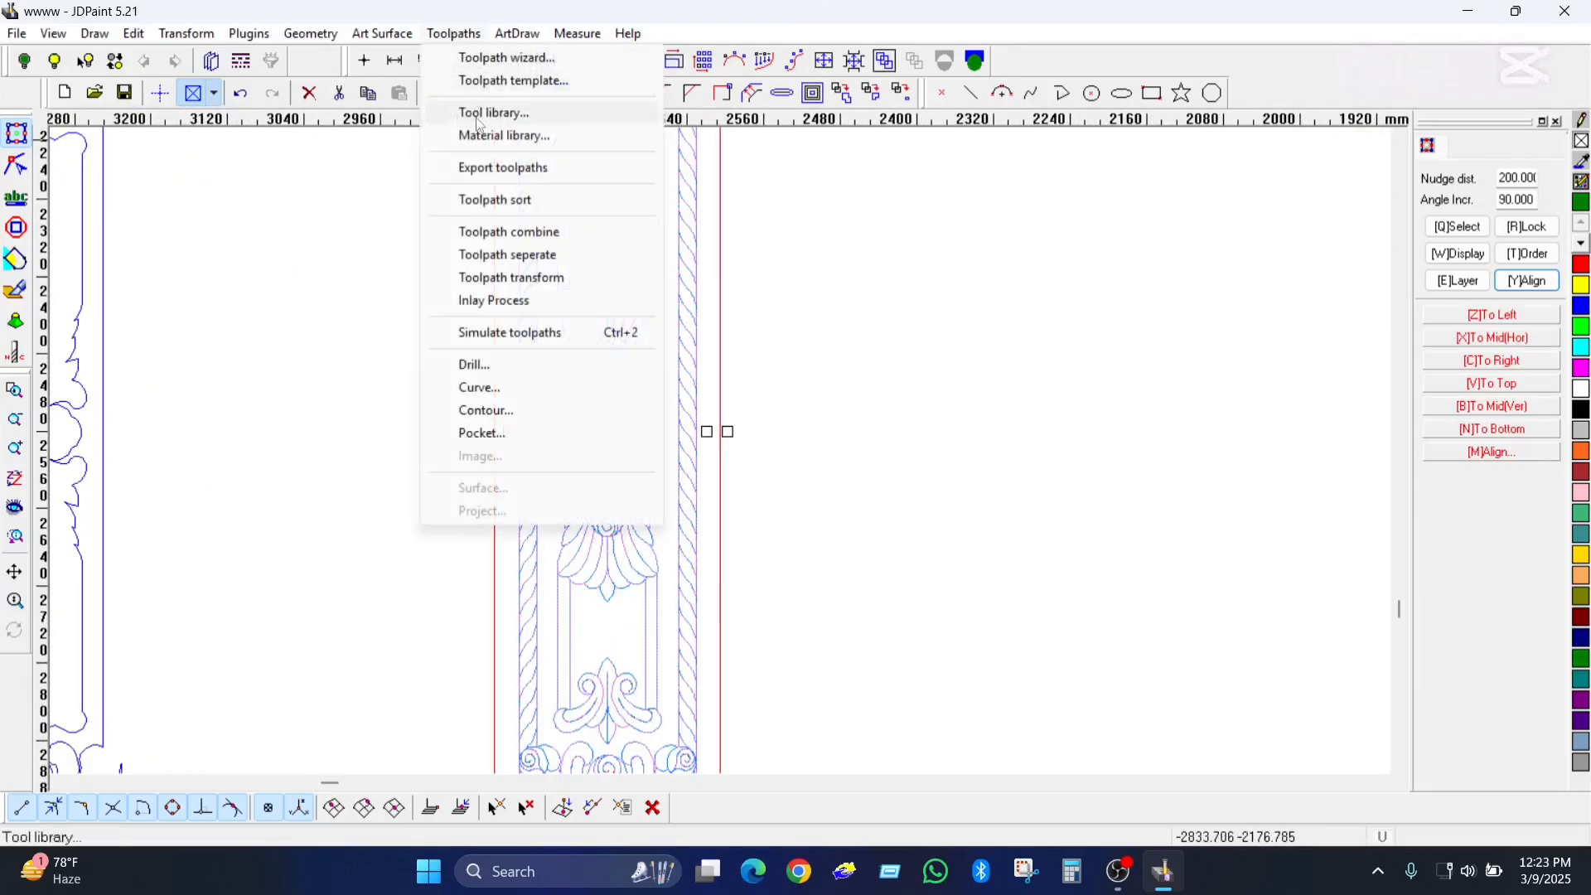
pyautogui.click(485, 167)
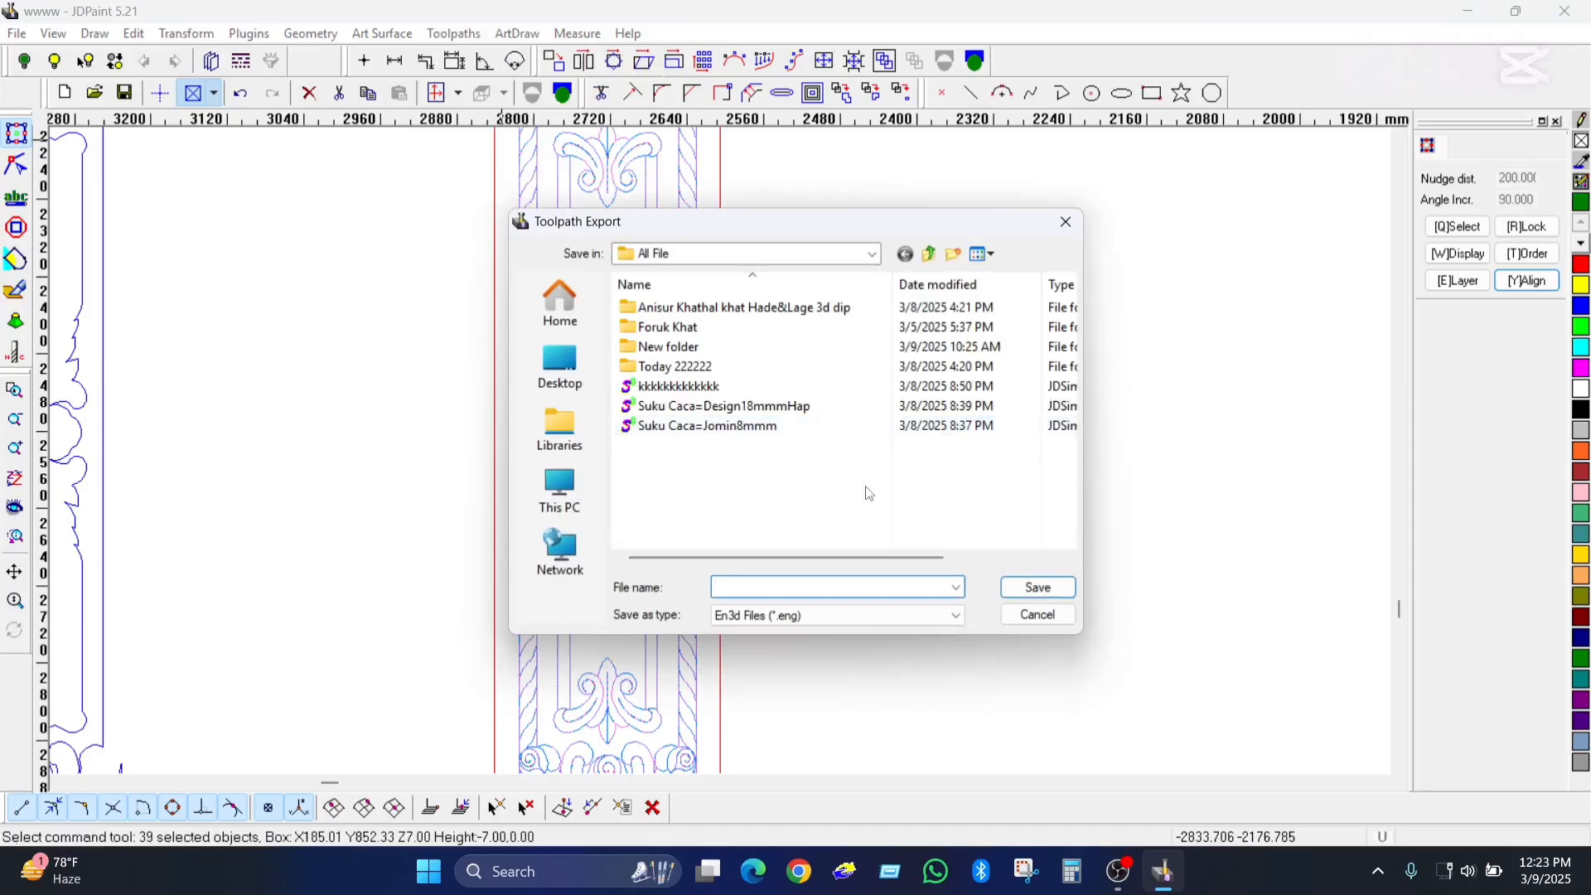
pyautogui.click(951, 263)
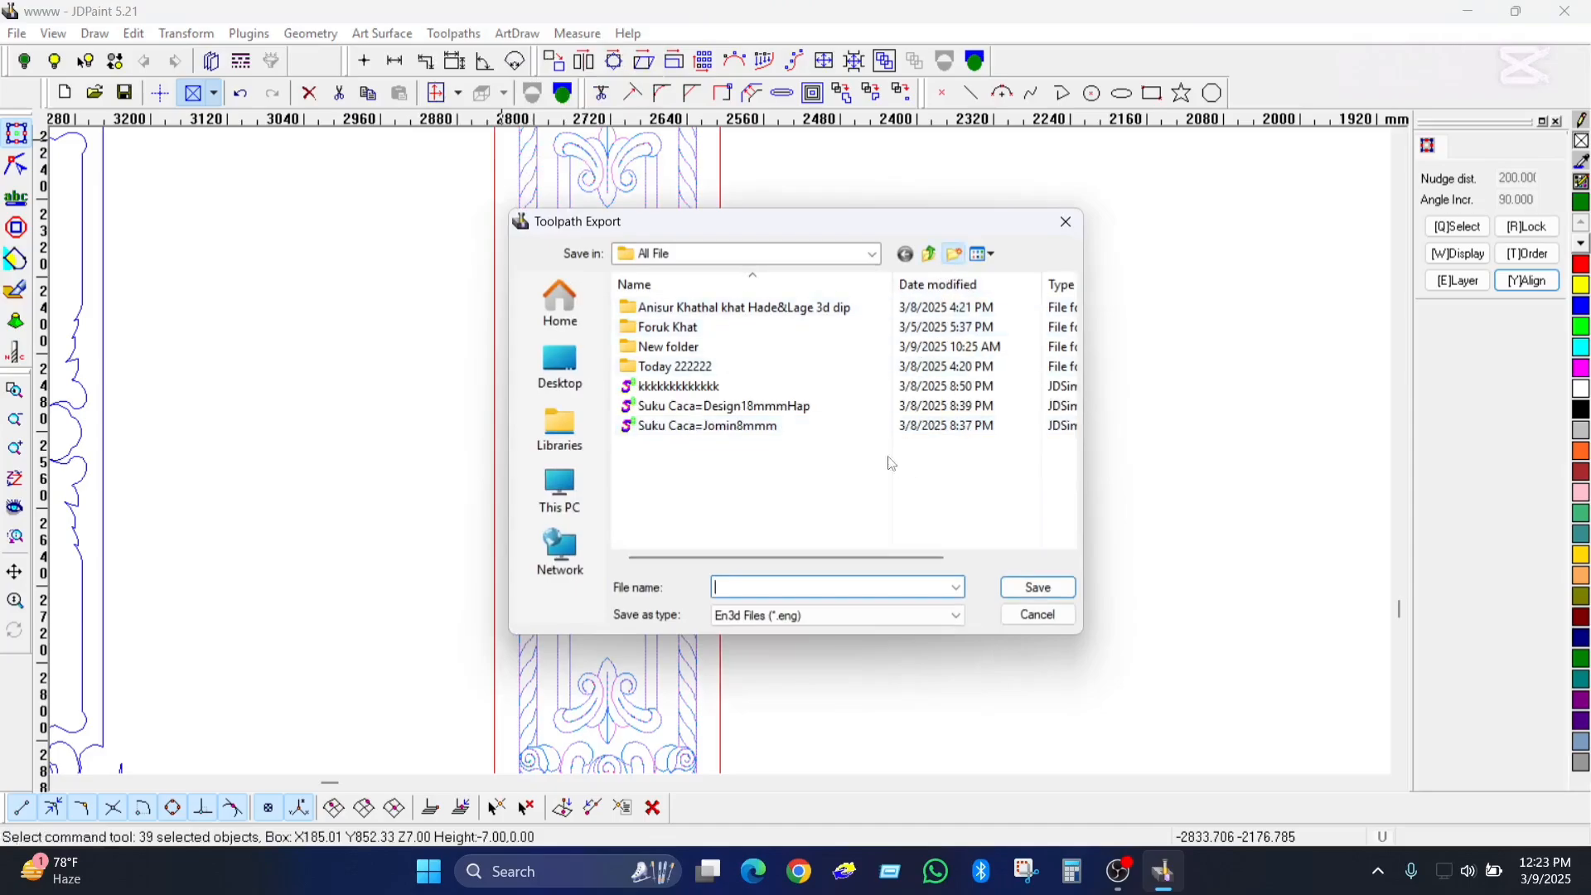
pyautogui.click(844, 505)
pyautogui.doubleClick(720, 367)
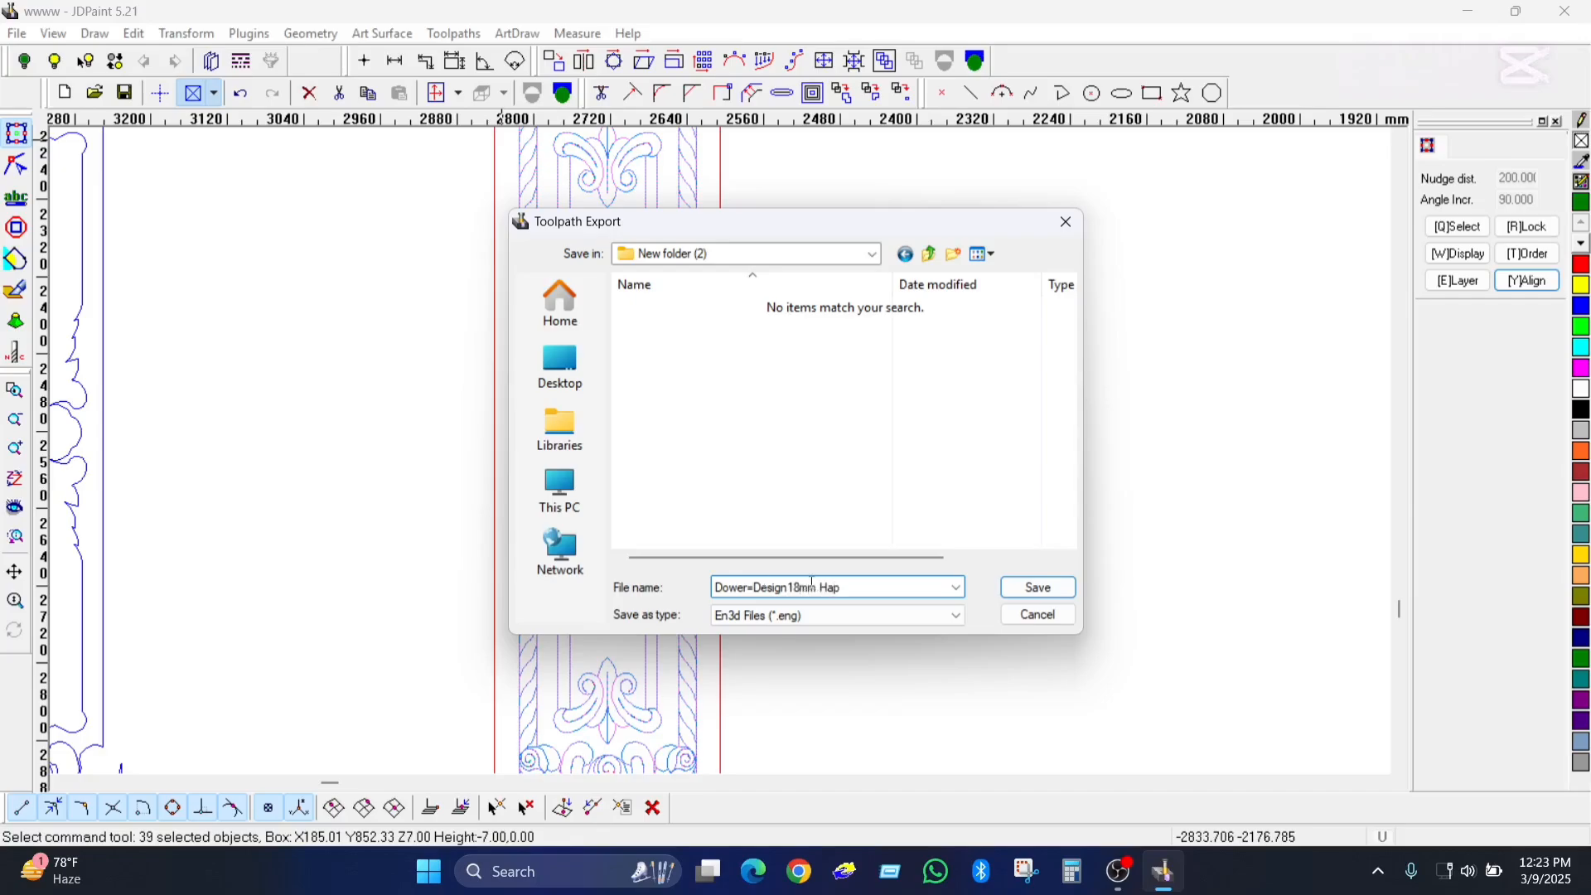
pyautogui.click(1037, 588)
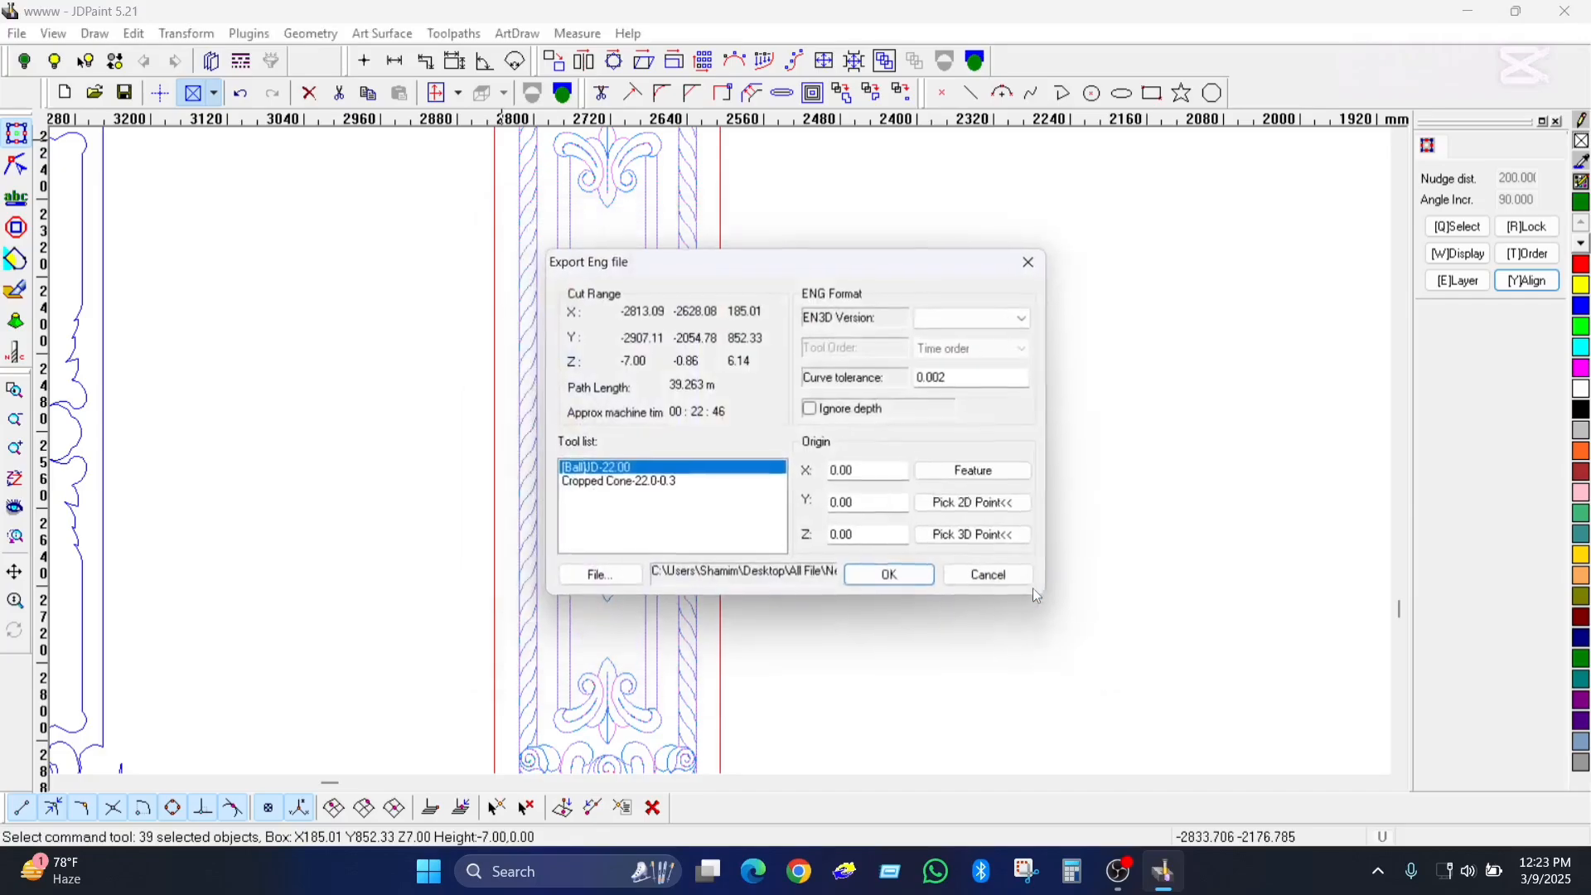
# Use the red frame's lower-right corner as the 2D export origin and complete the ENG file export.
pyautogui.click(976, 504)
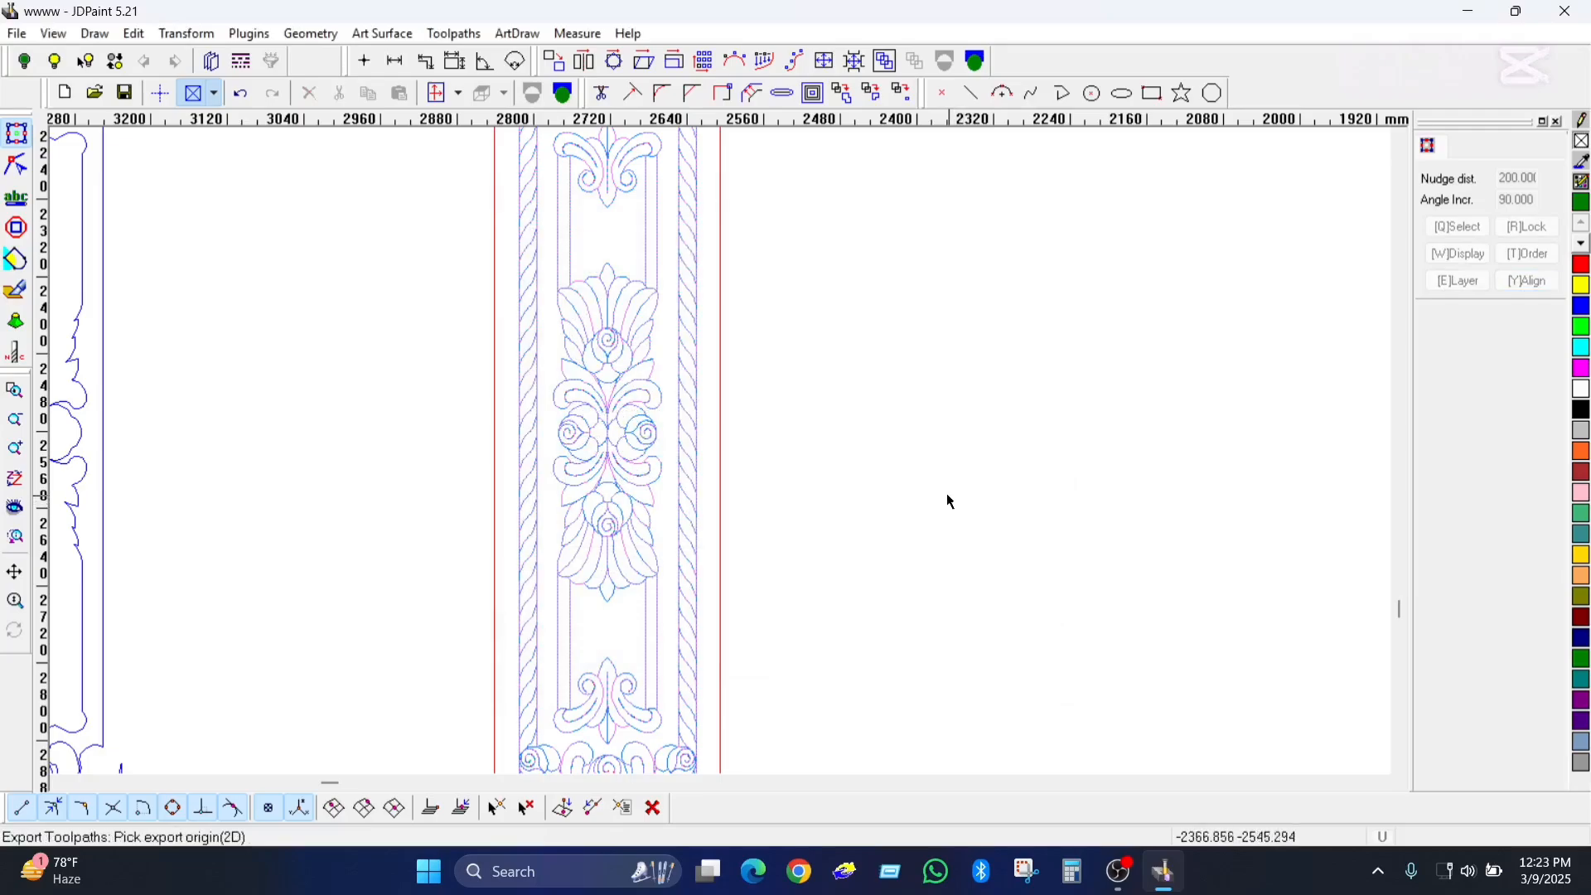
pyautogui.scroll(-3, 822, 307)
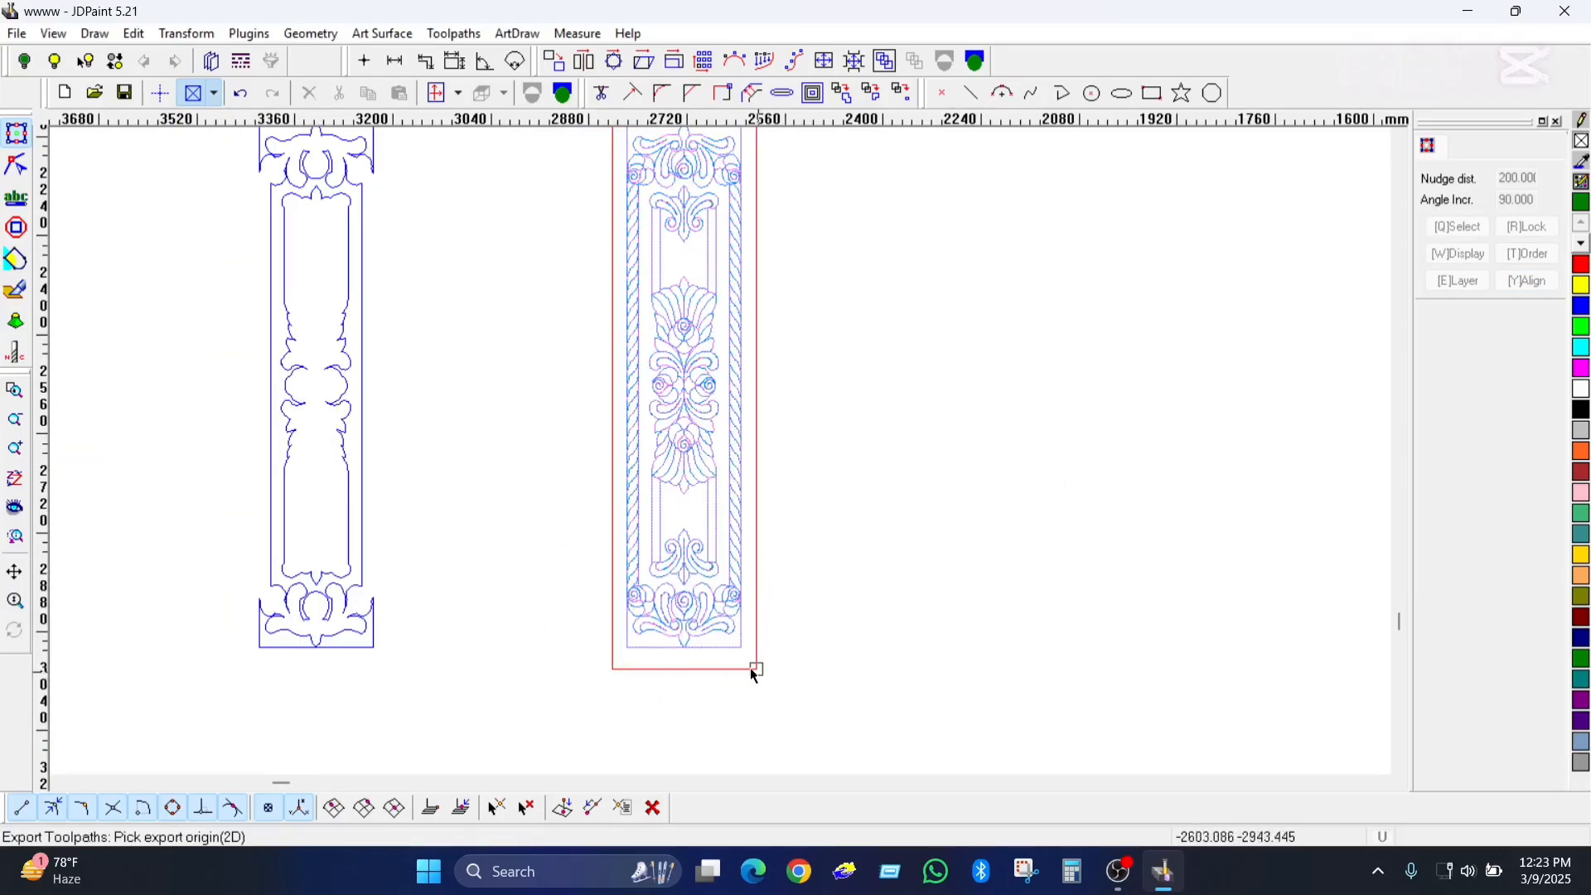
pyautogui.click(755, 670)
pyautogui.click(868, 481)
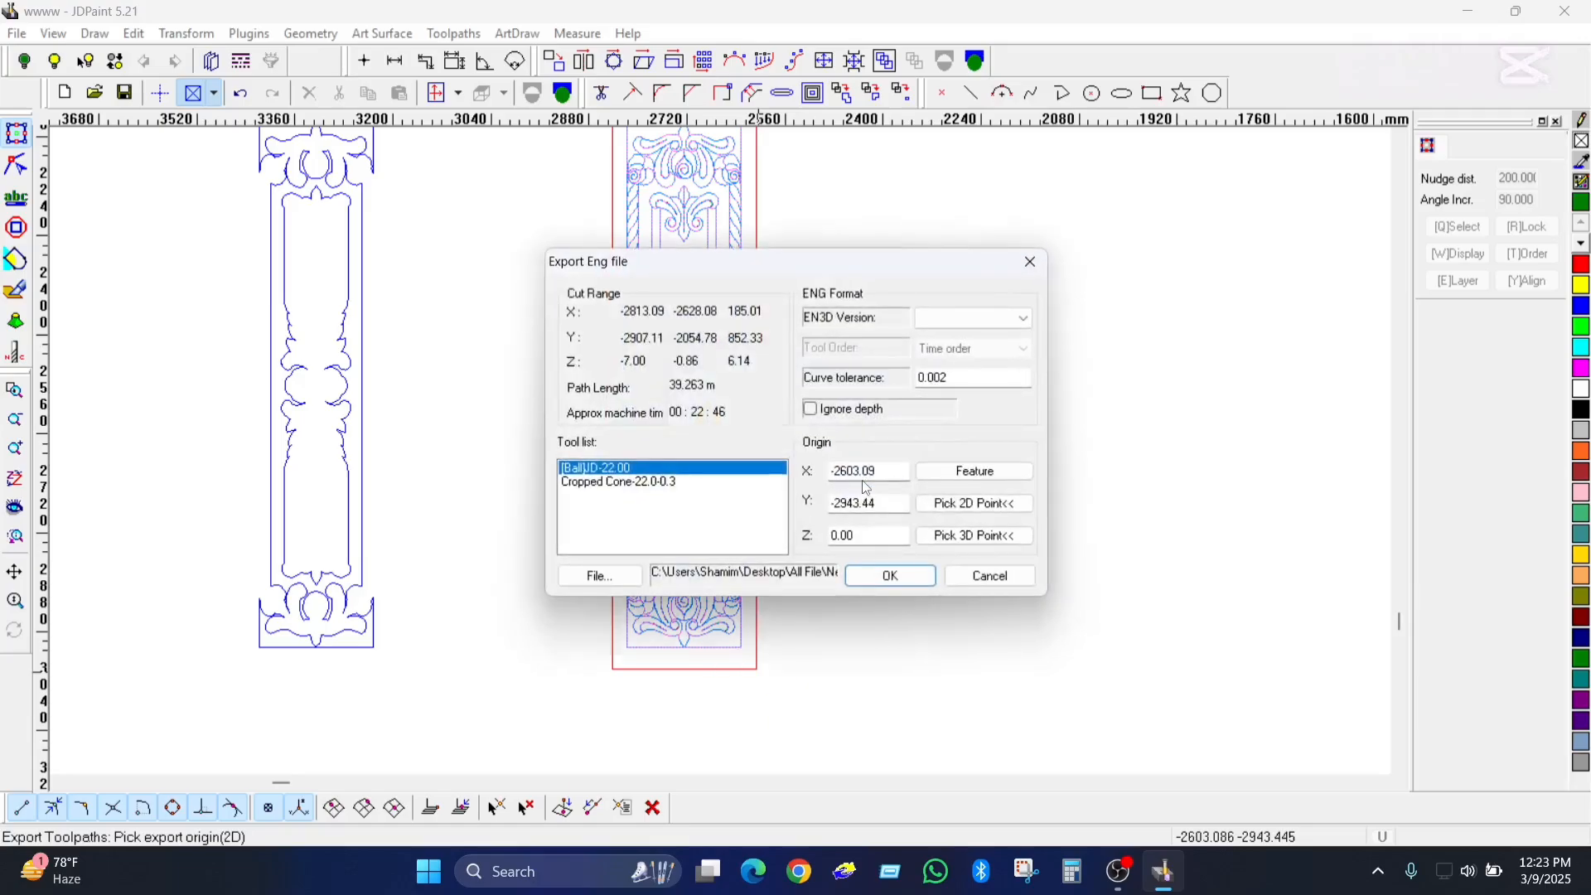
pyautogui.click(878, 577)
pyautogui.click(862, 482)
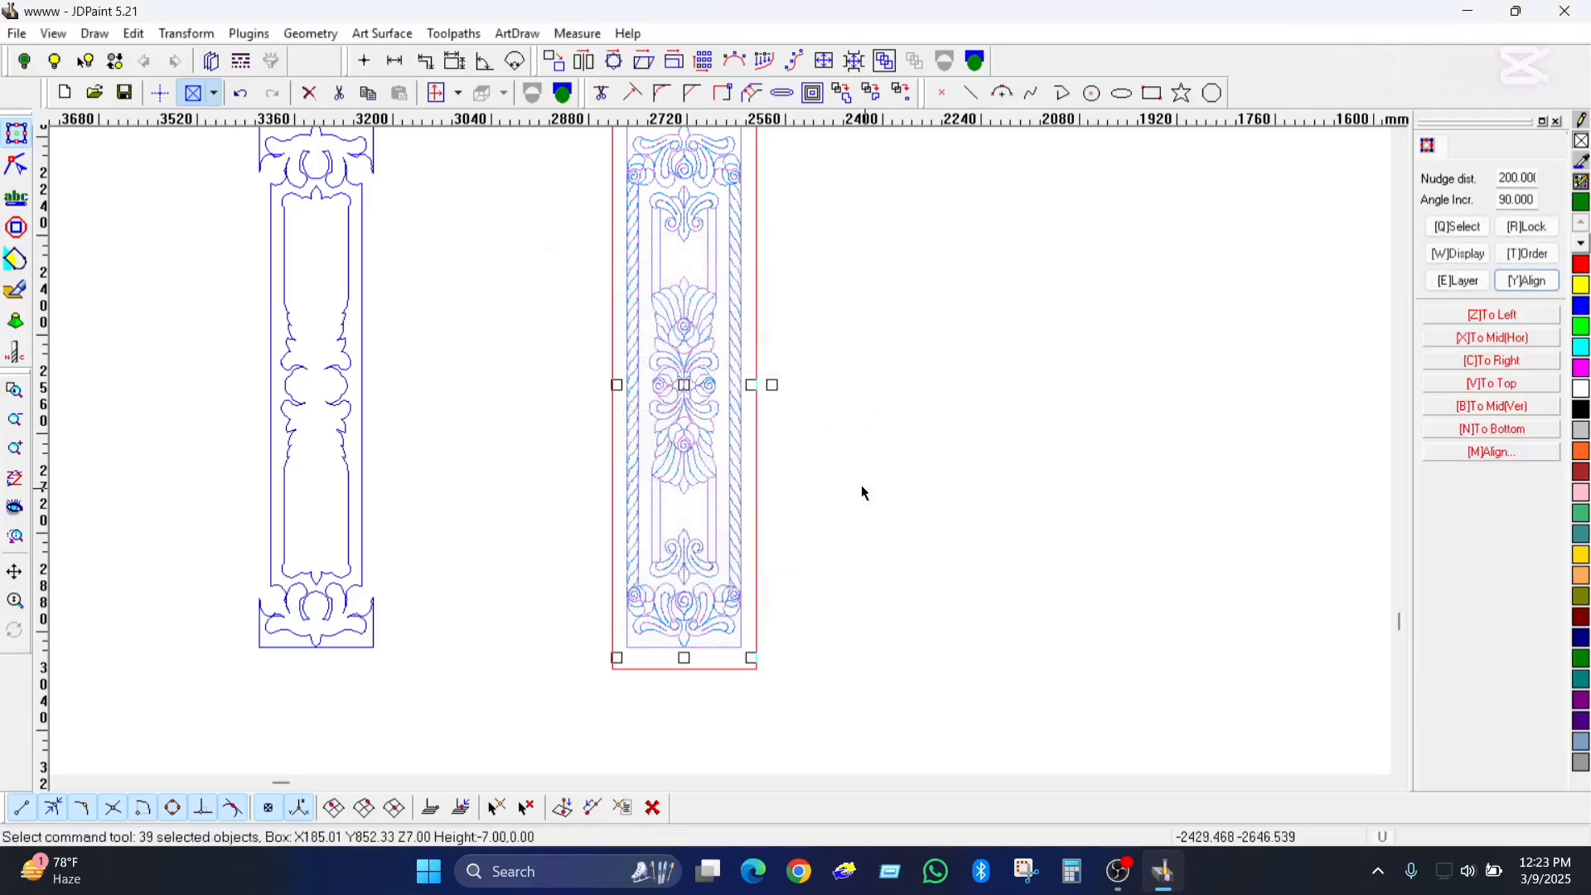
# Move the separated blue curves 600 mm to the right onto the ornament panel.
pyautogui.scroll(-1, 718, 481)
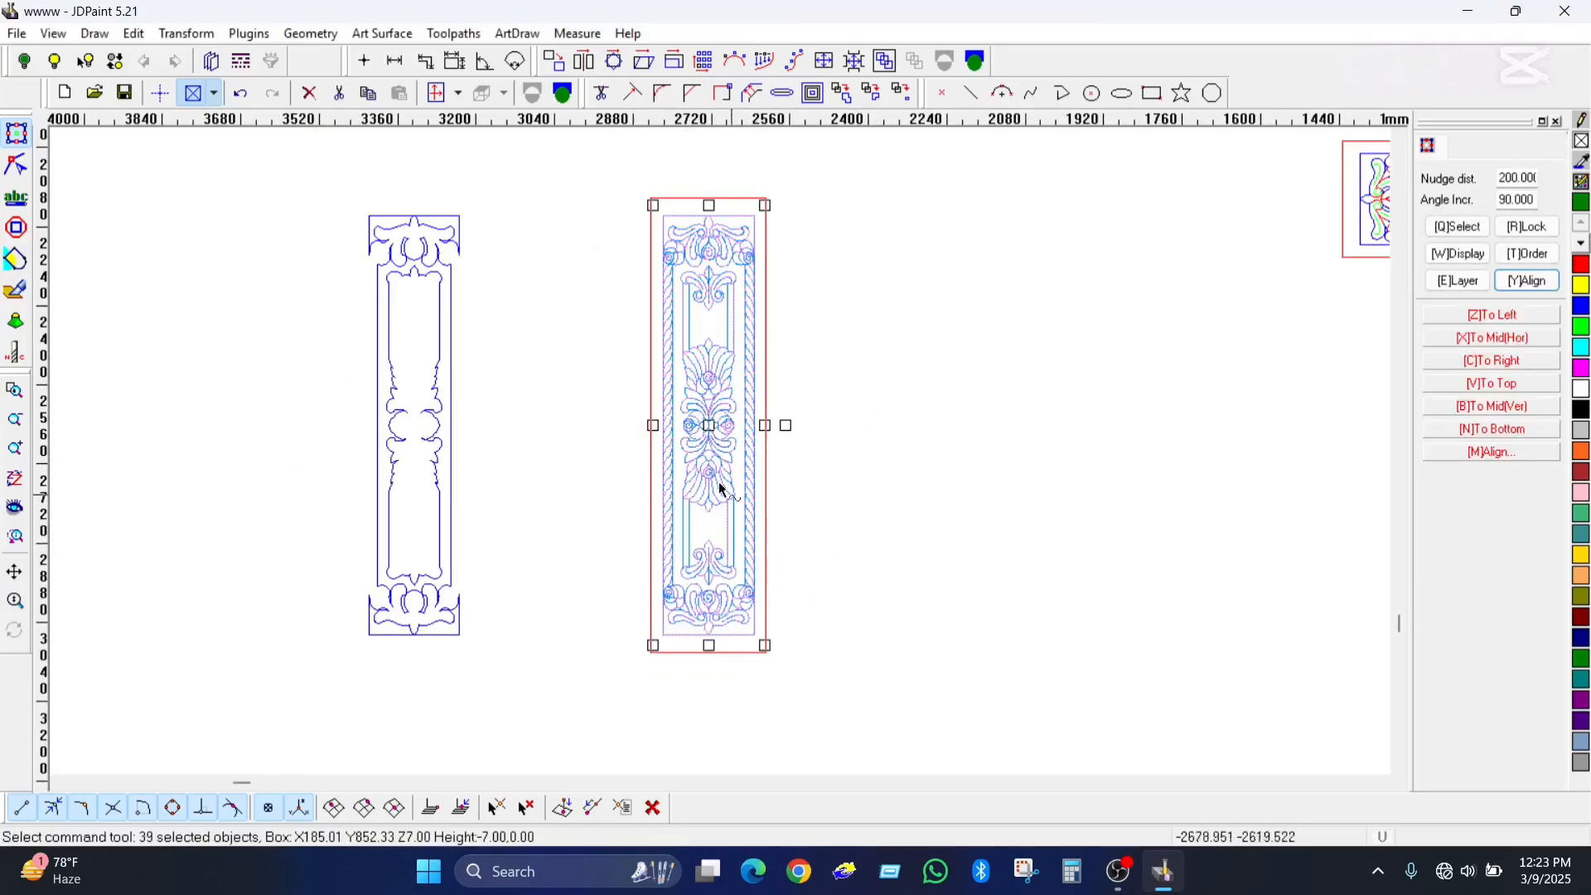
pyautogui.click(440, 283)
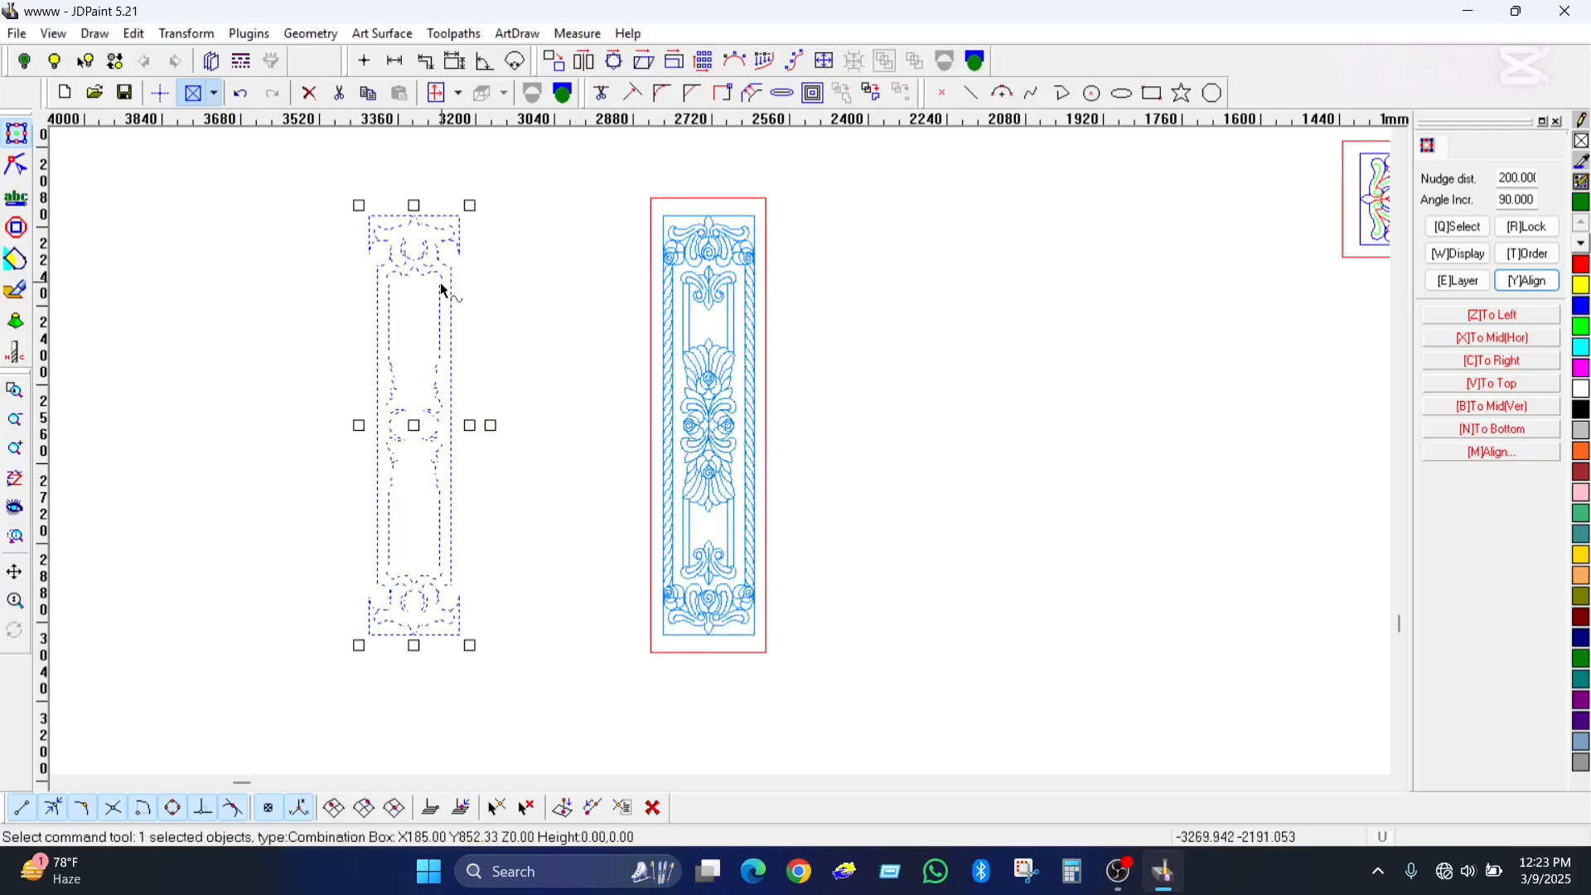
pyautogui.press('Right')
pyautogui.press('Right')
pyautogui.press('Right')
# Create a pocket toolpath on the blue curves with [Flat]JD-7.00, cut depth 6, Z-depth step 6, stepover 3.5 and Spiral movement.
pyautogui.click(453, 35)
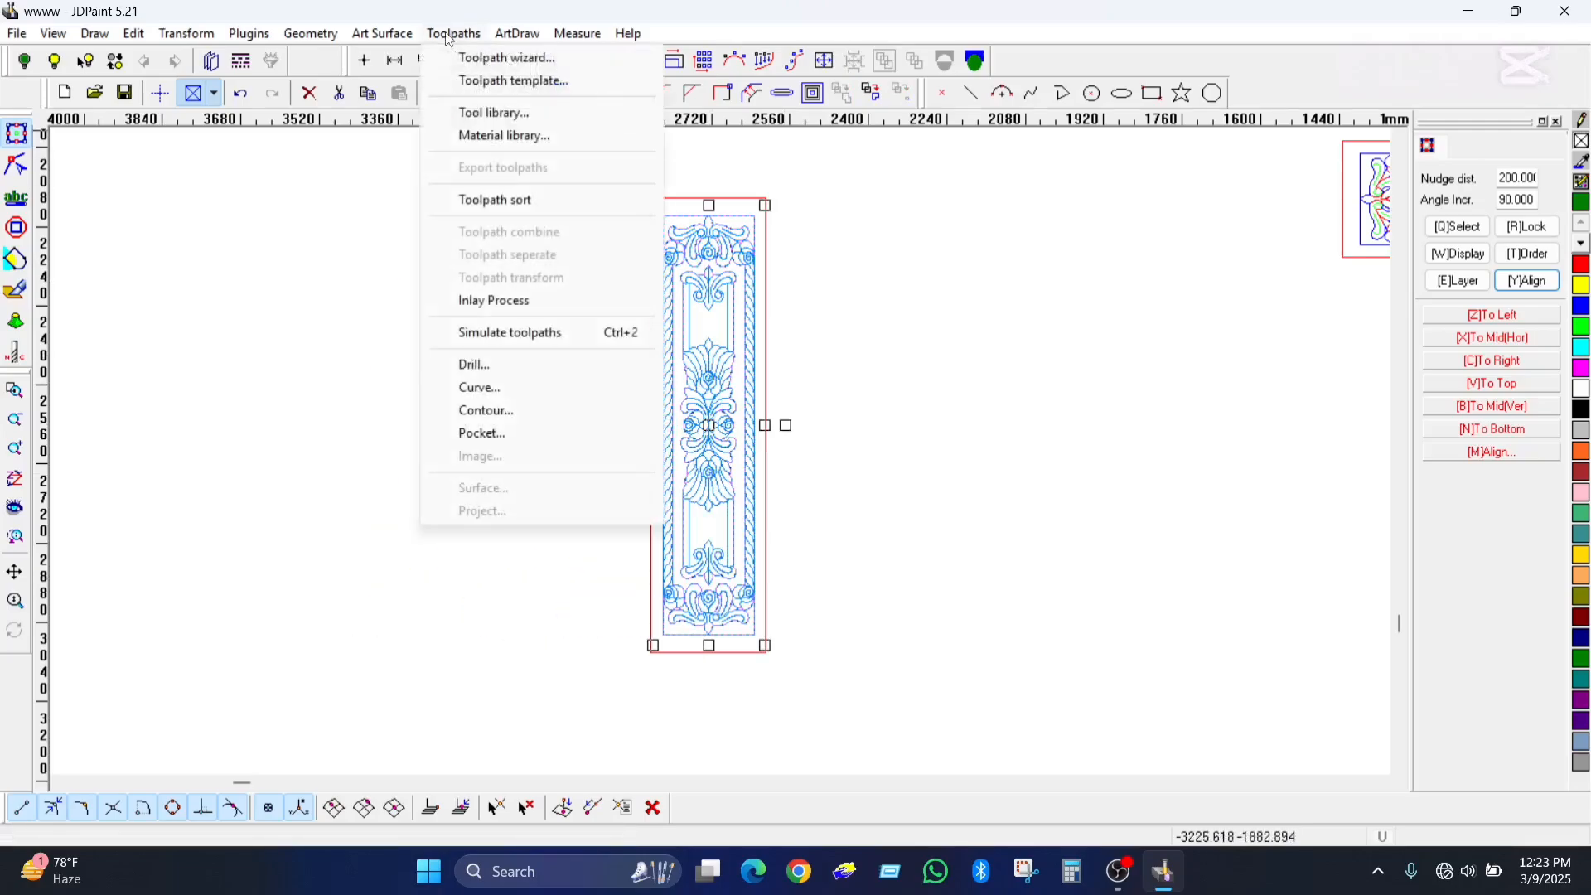
pyautogui.click(489, 429)
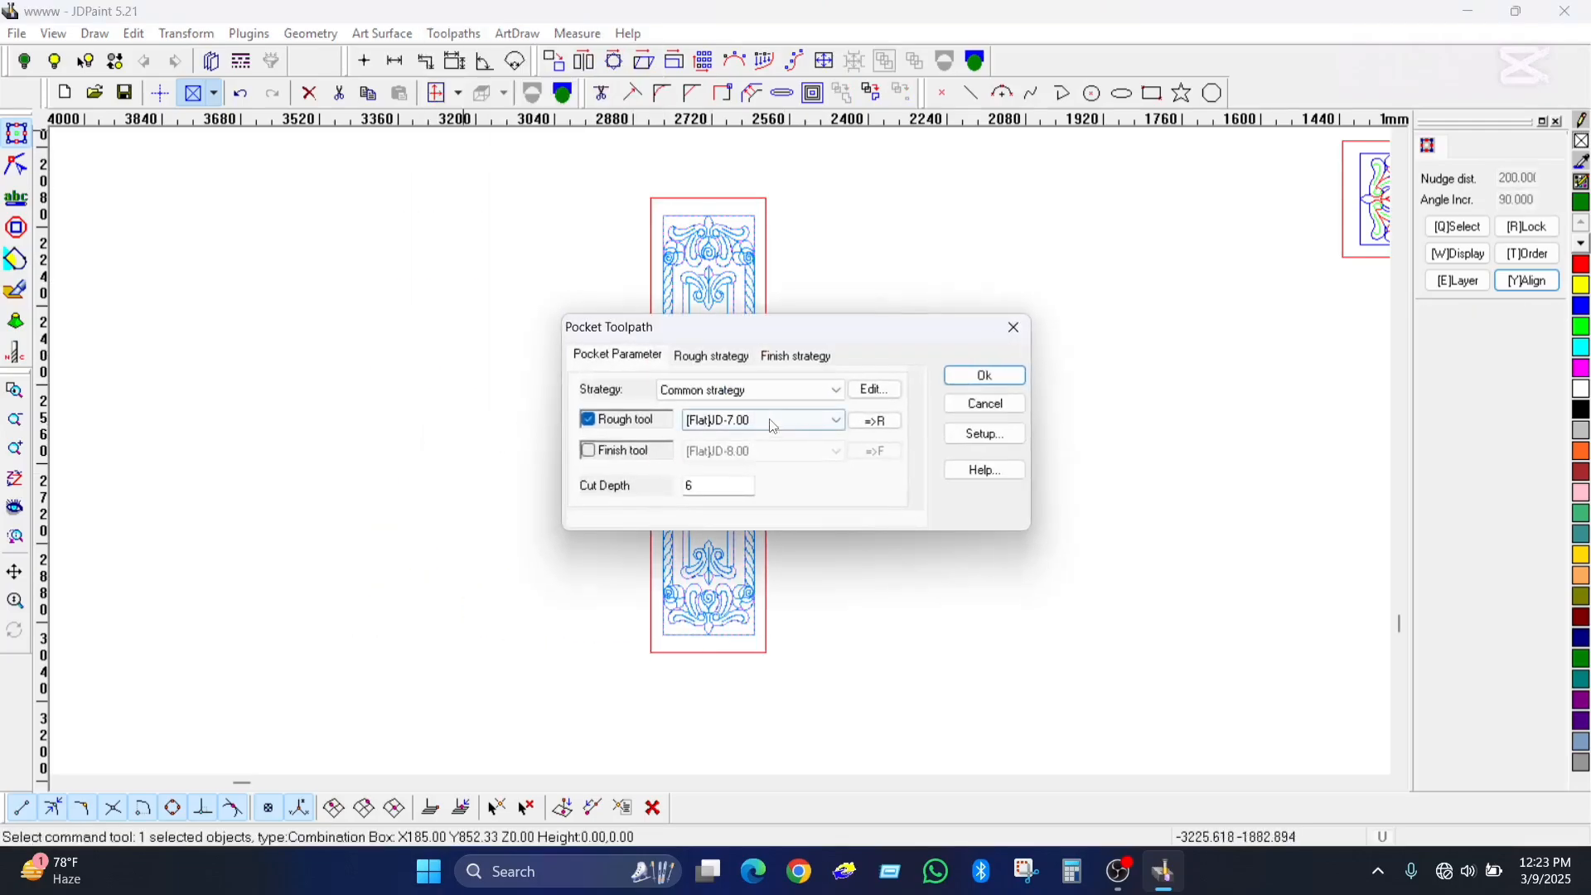
pyautogui.click(690, 357)
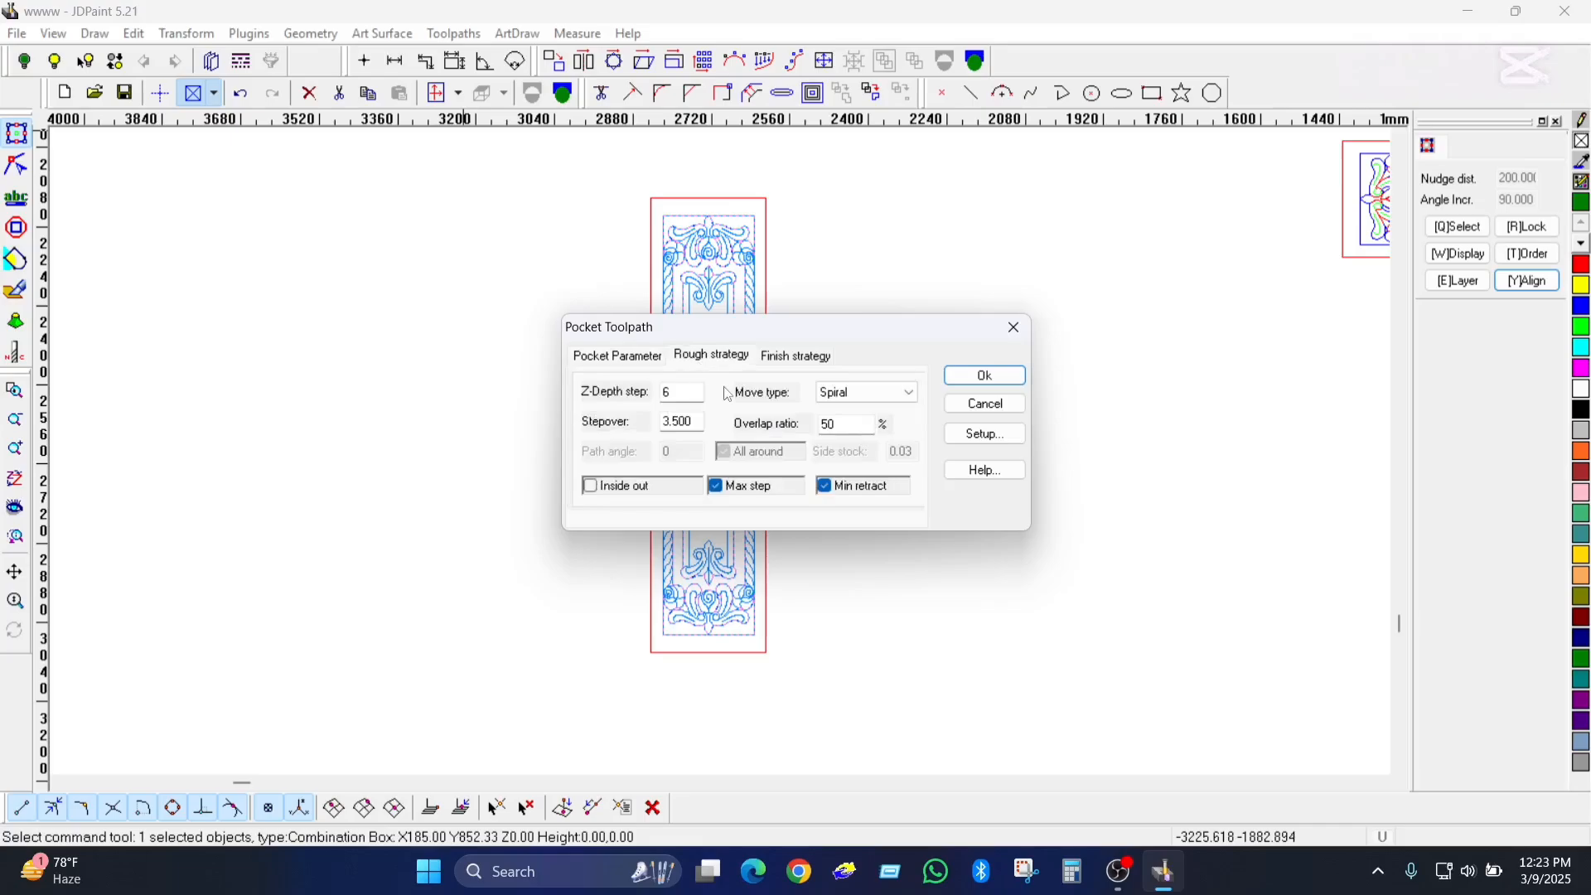
pyautogui.click(642, 365)
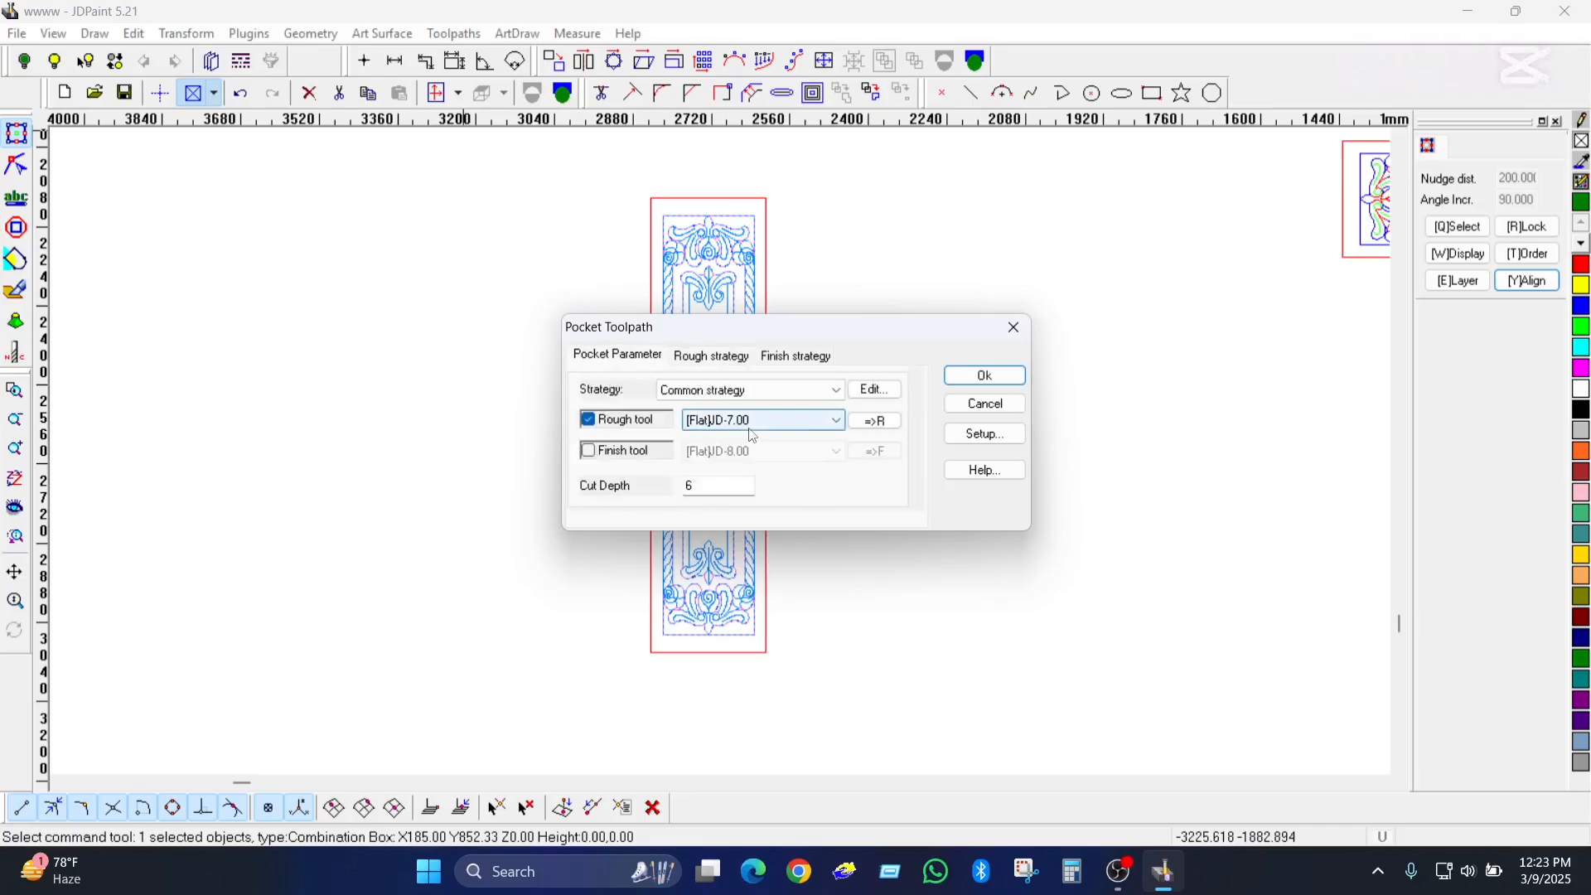
pyautogui.click(688, 361)
pyautogui.click(991, 379)
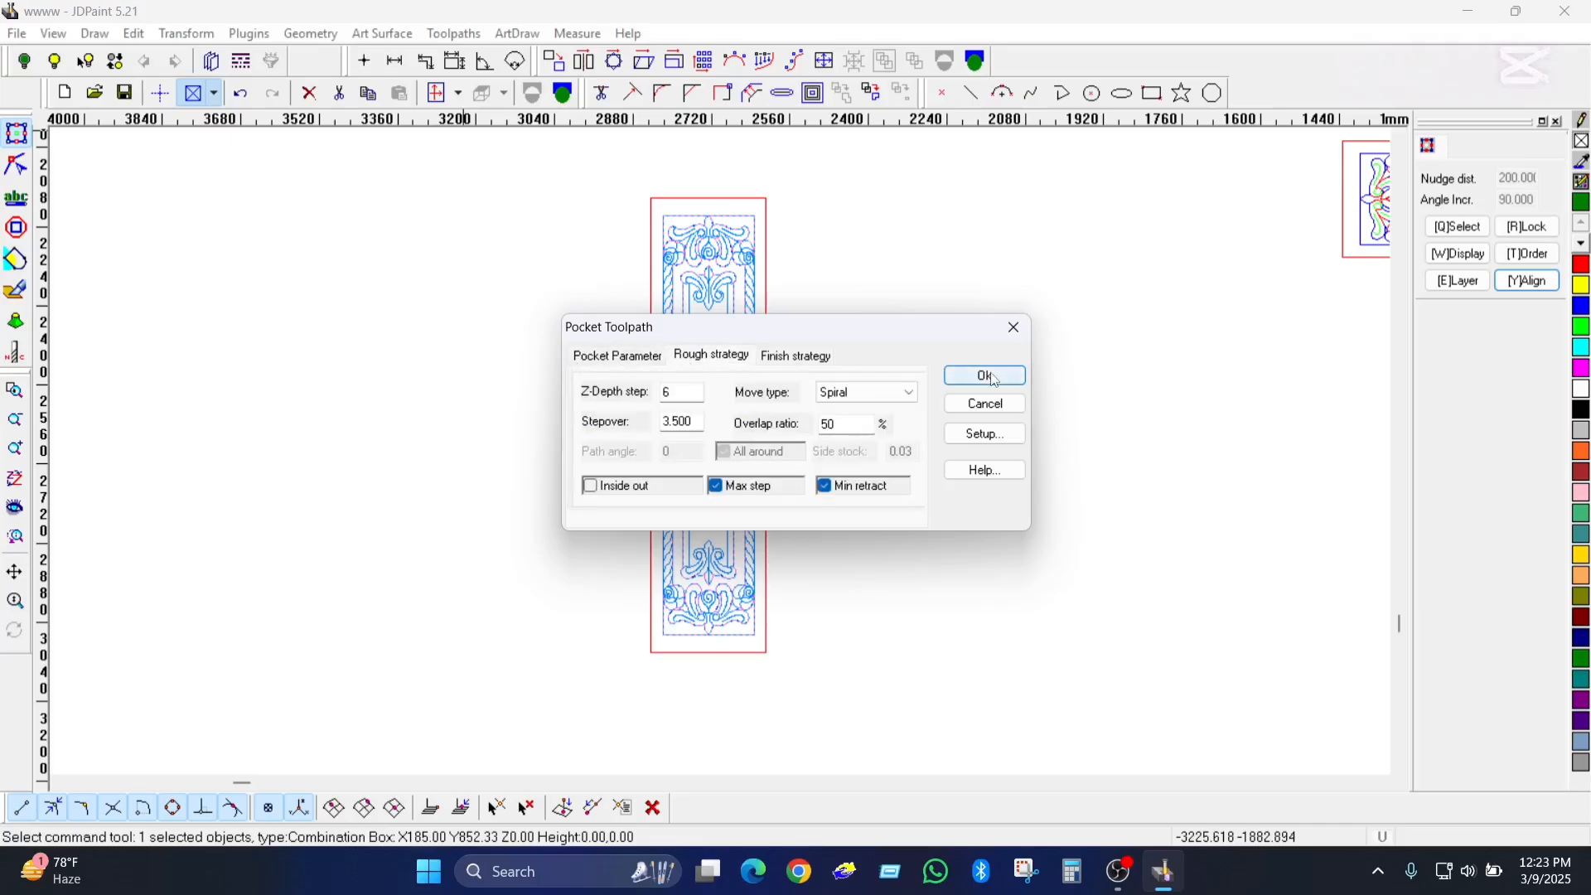
pyautogui.scroll(6, 754, 384)
pyautogui.scroll(2, 754, 383)
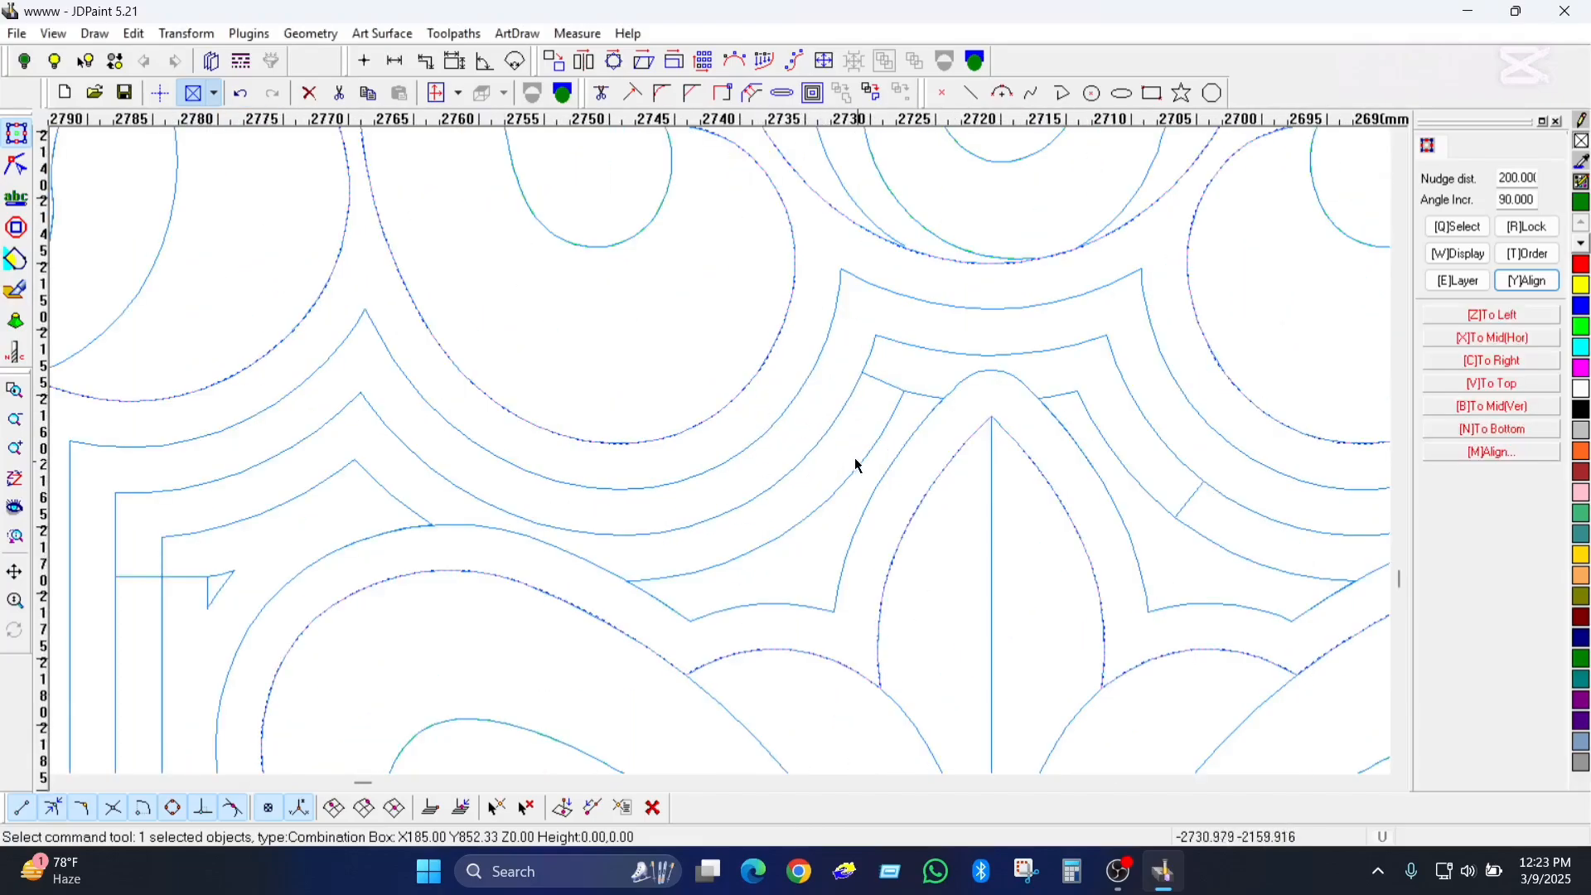
pyautogui.scroll(-5, 758, 357)
pyautogui.scroll(-3, 761, 355)
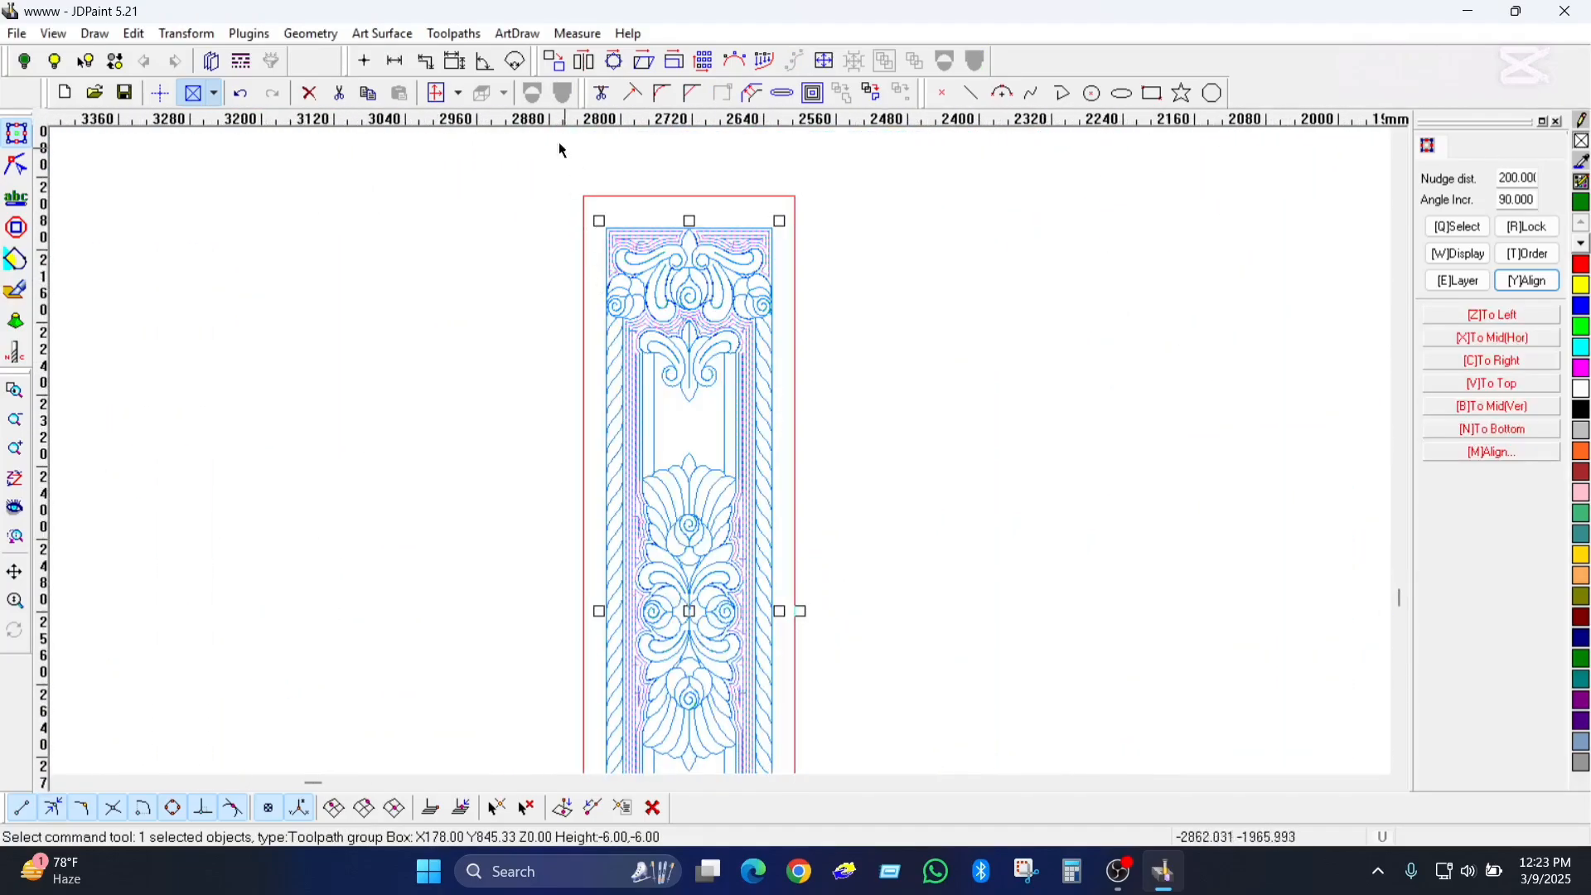
# Export the pocket toolpath as "Dower=Jomin8mm" in the same folder, keeping the frame-corner origin, and deselect it.
pyautogui.click(454, 33)
pyautogui.click(500, 169)
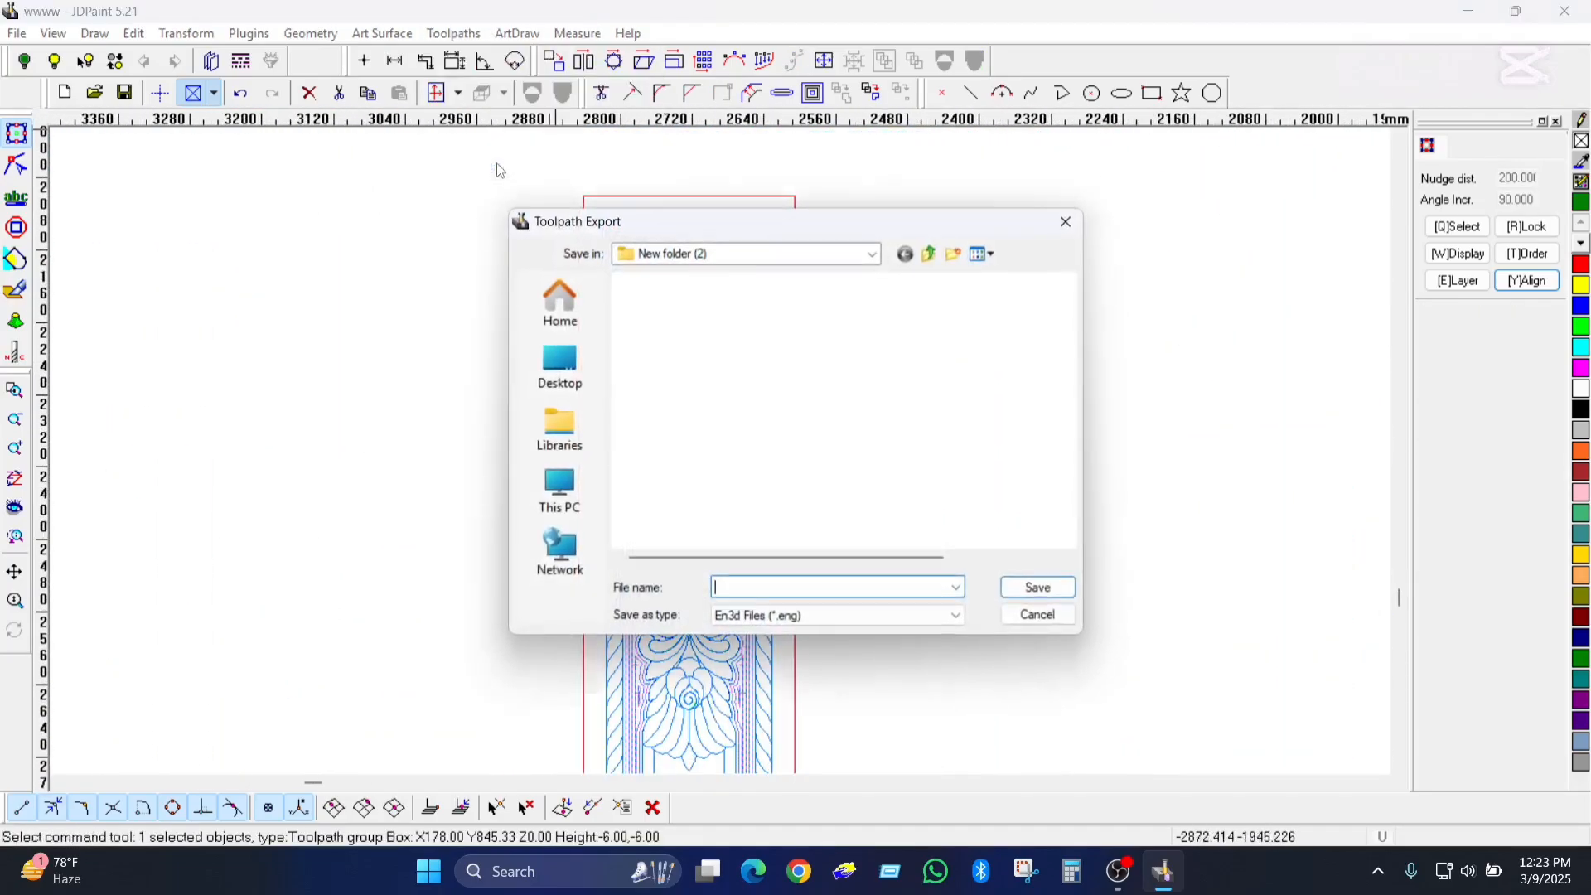
pyautogui.click(738, 311)
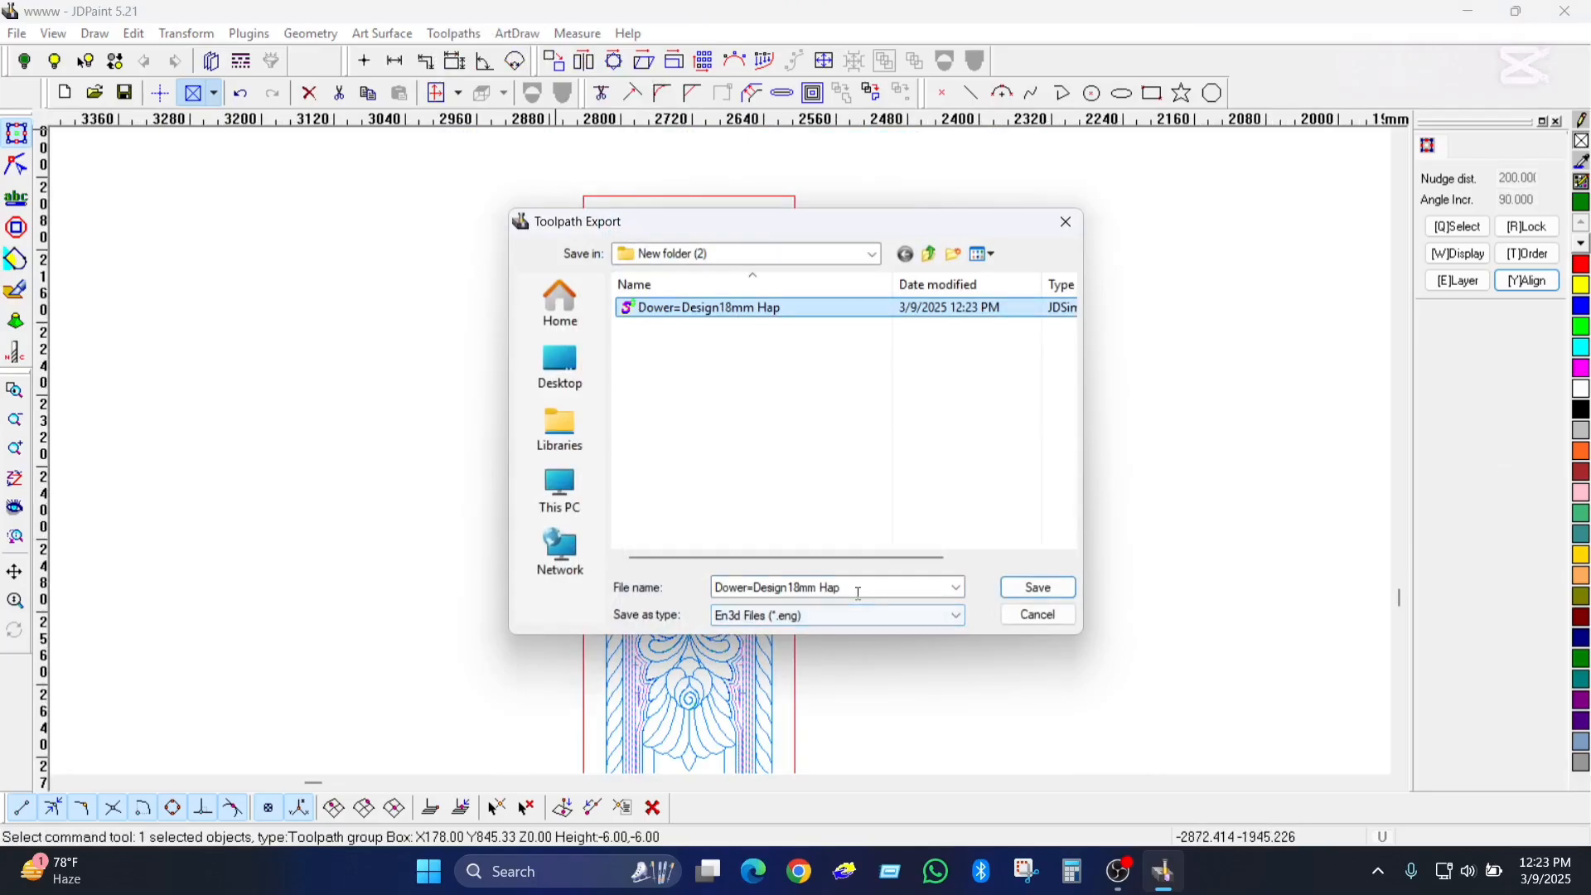
pyautogui.click(853, 589)
pyautogui.moveTo(853, 590); pyautogui.dragTo(784, 586)
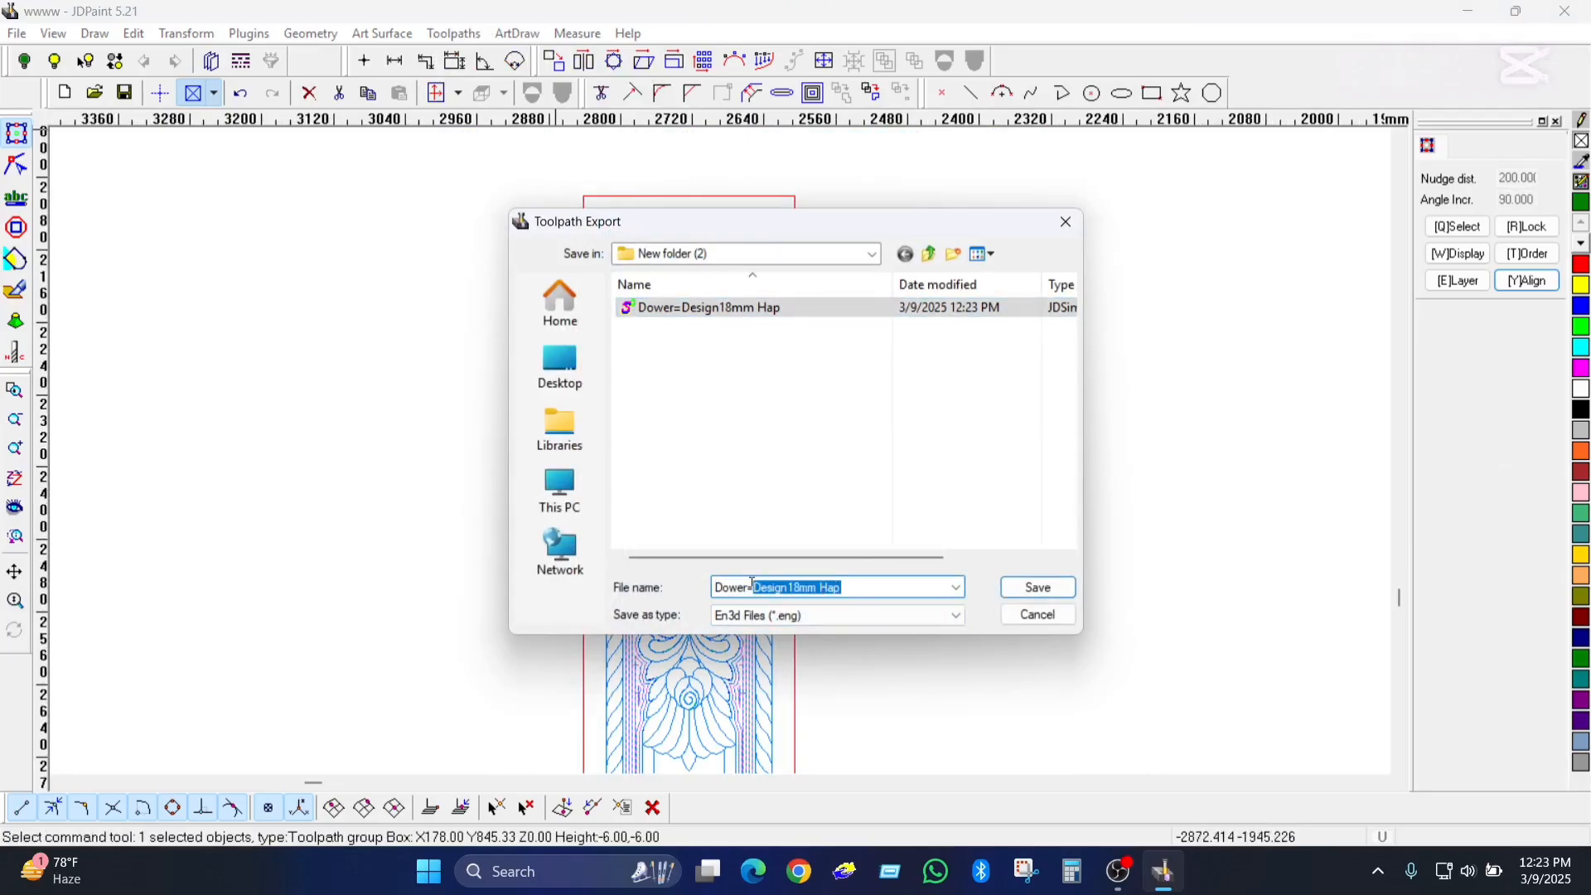
pyautogui.write('Jom')
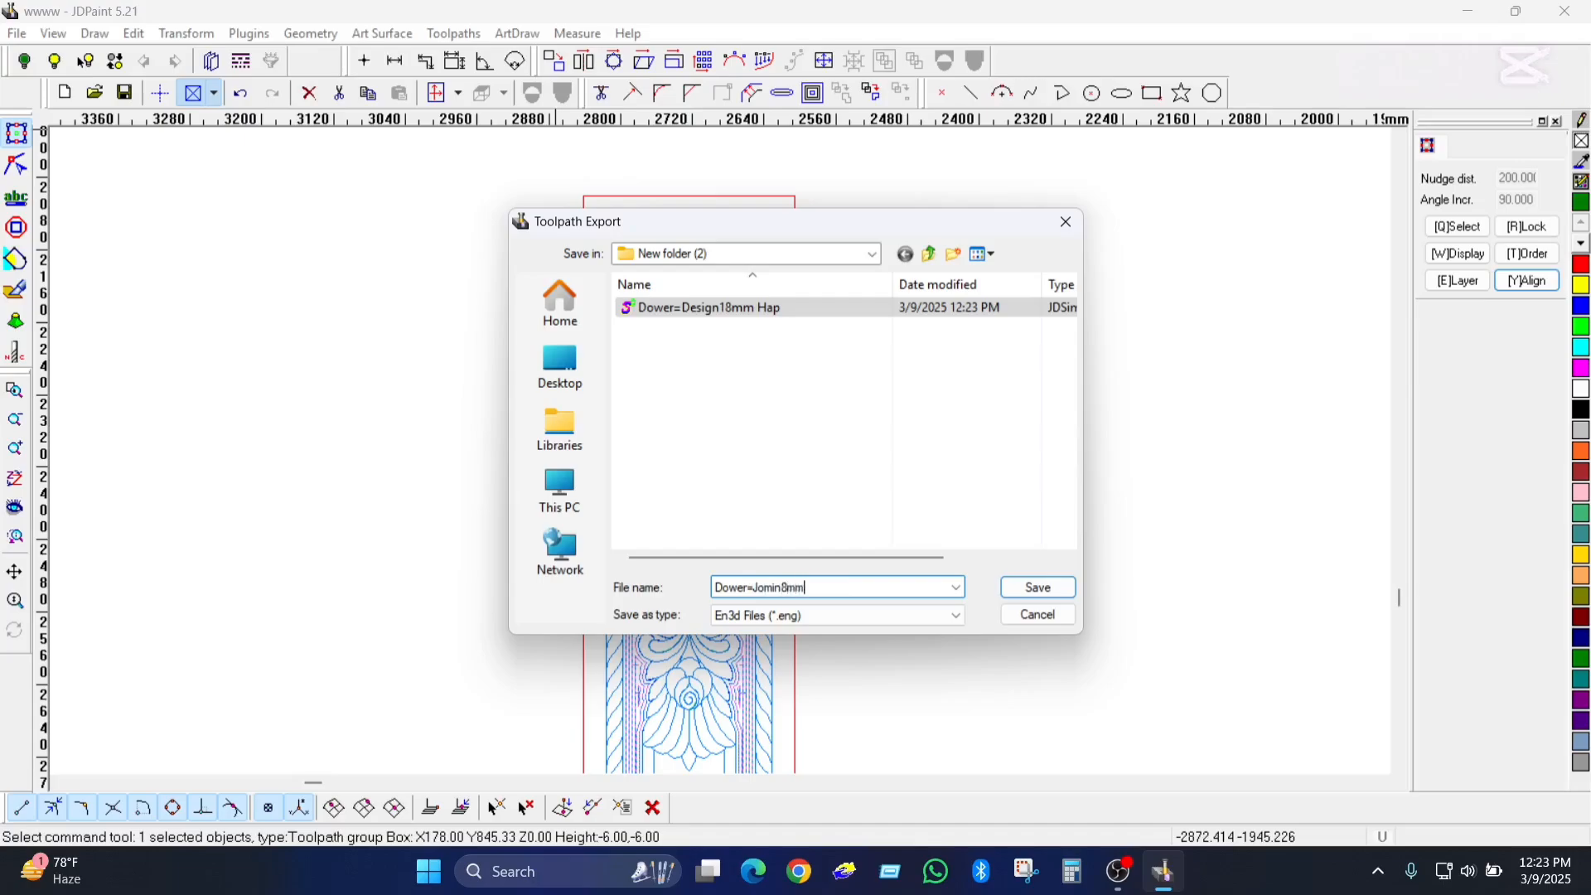
pyautogui.click(1062, 590)
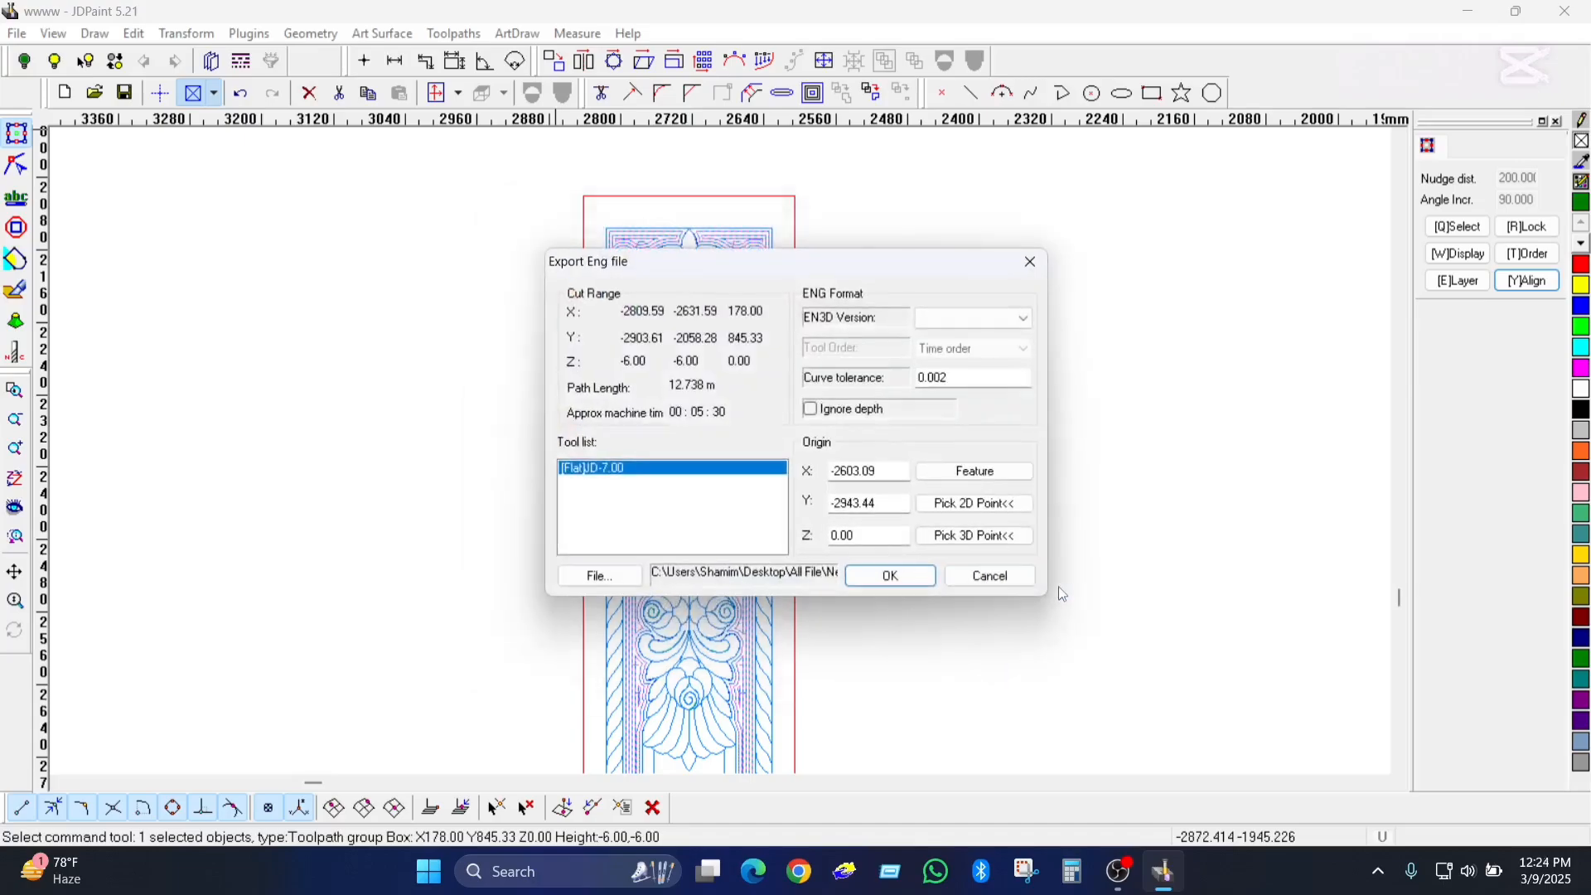
pyautogui.click(881, 579)
pyautogui.click(858, 480)
pyautogui.scroll(-4, 683, 240)
pyautogui.click(879, 292)
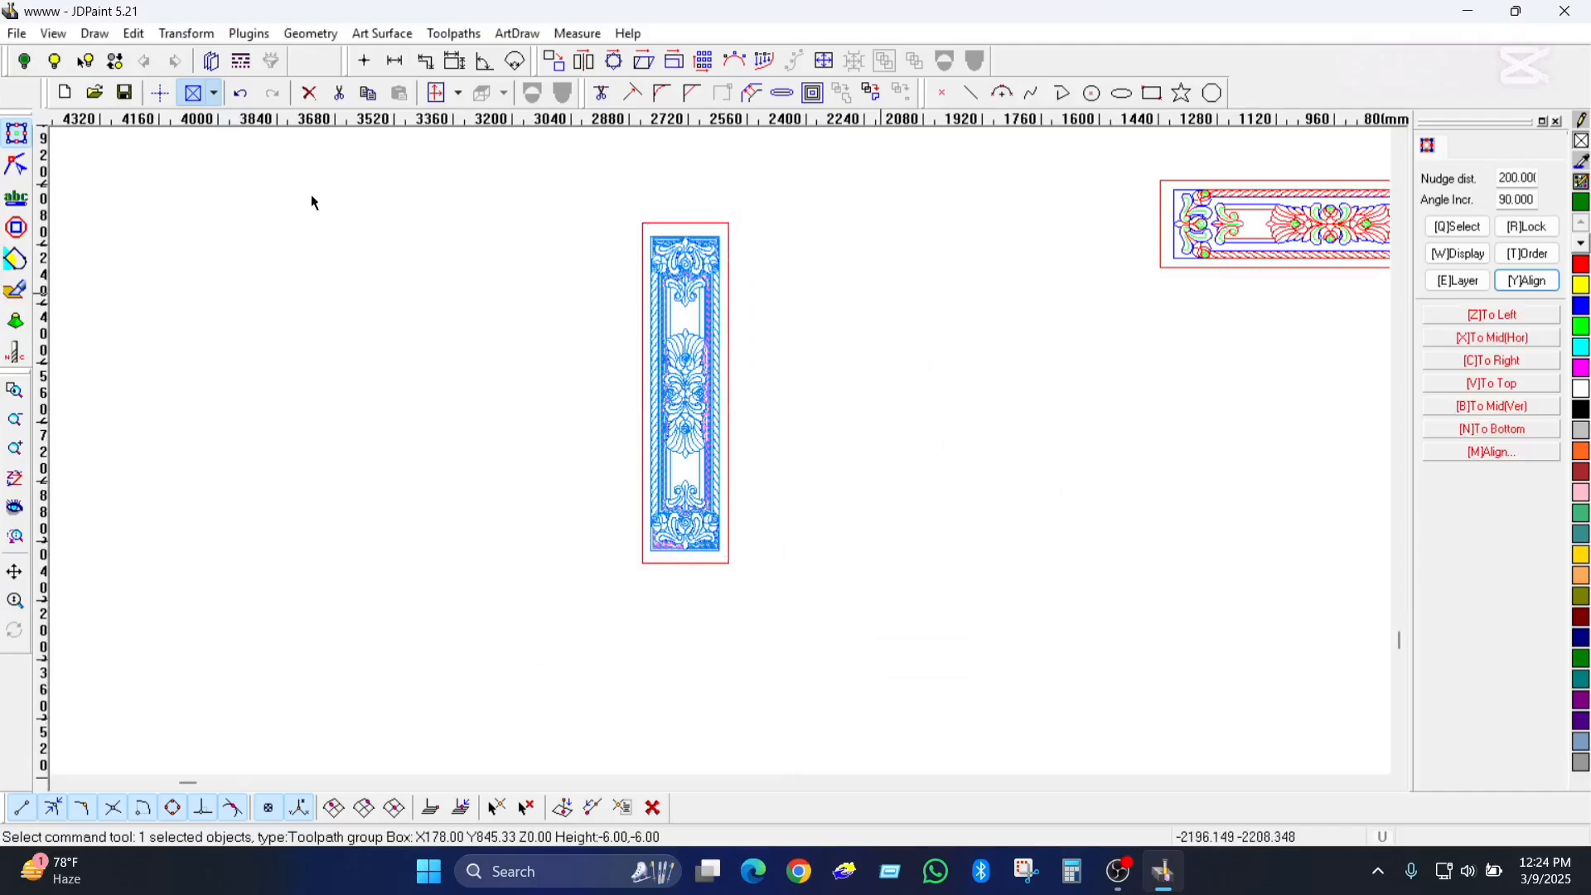